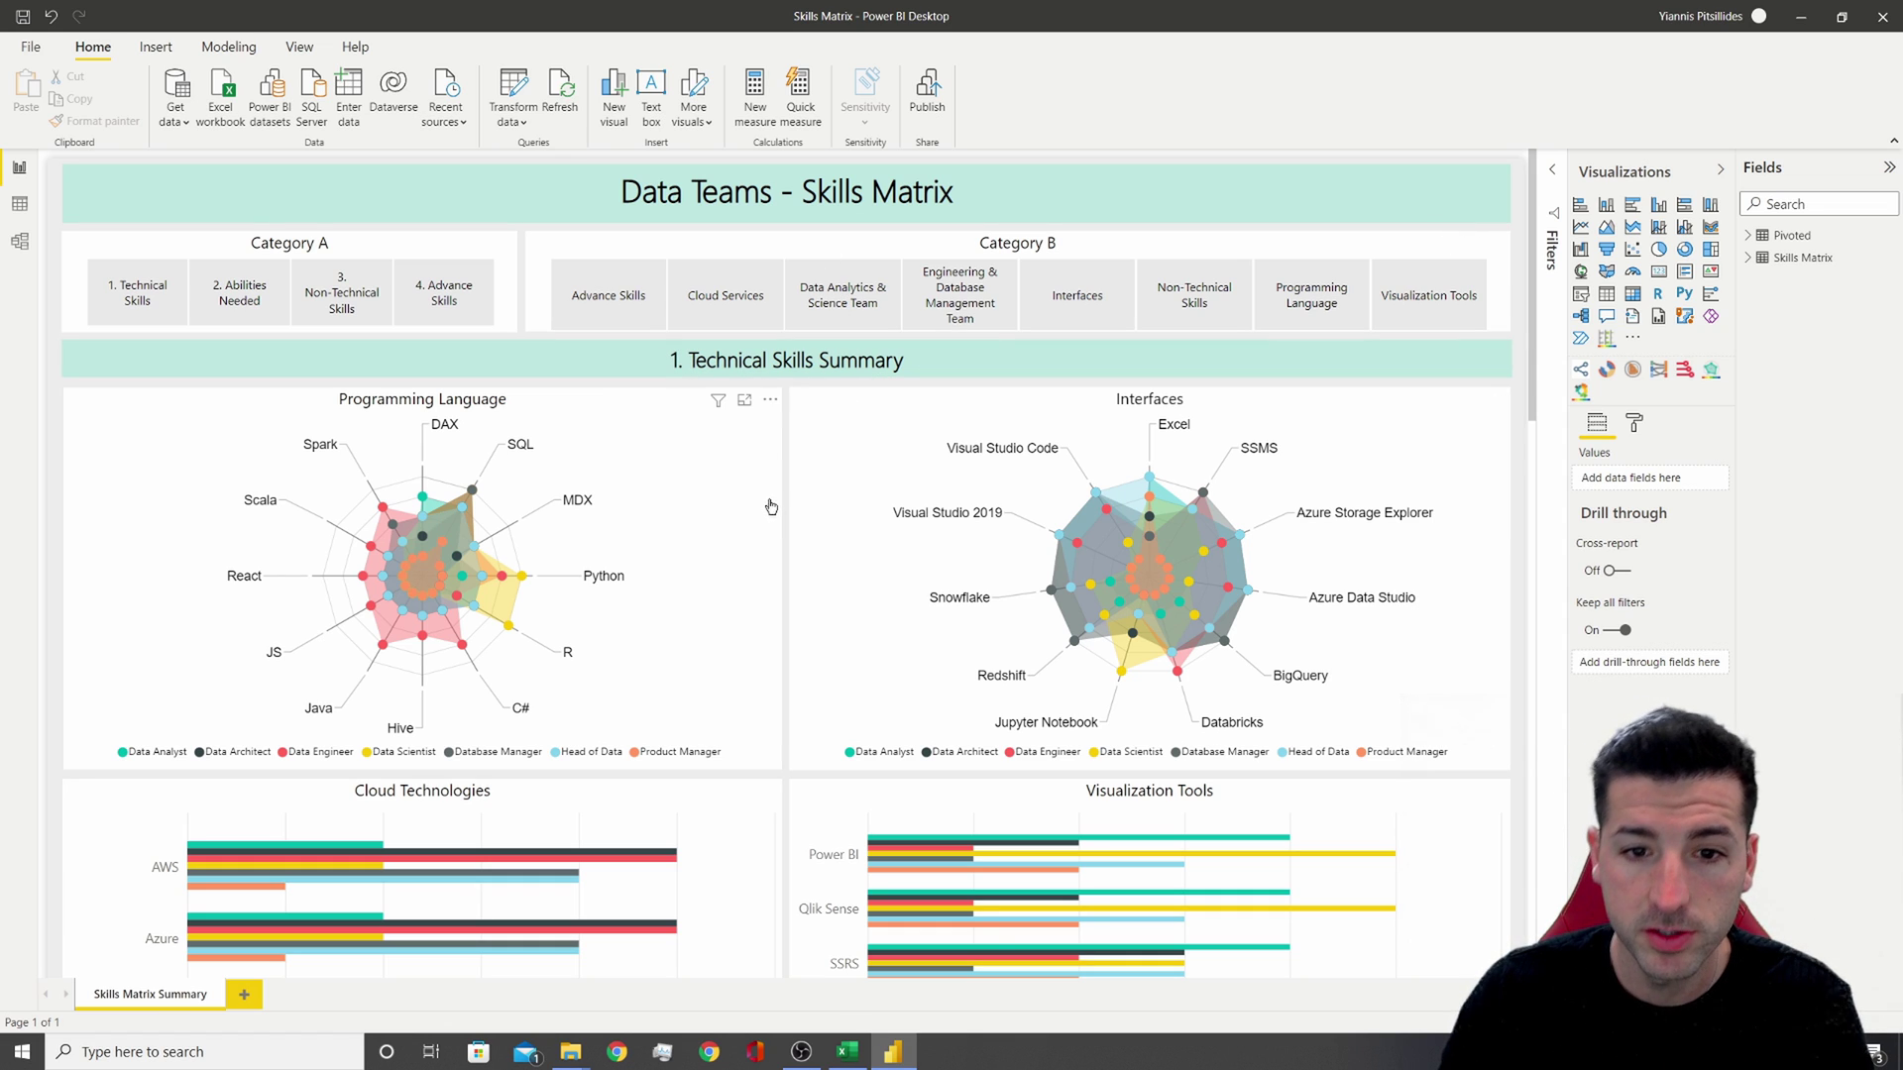
{"action": "scroll", "coordinate": [778, 501], "scroll_direction": "down", "scroll_amount": 3}
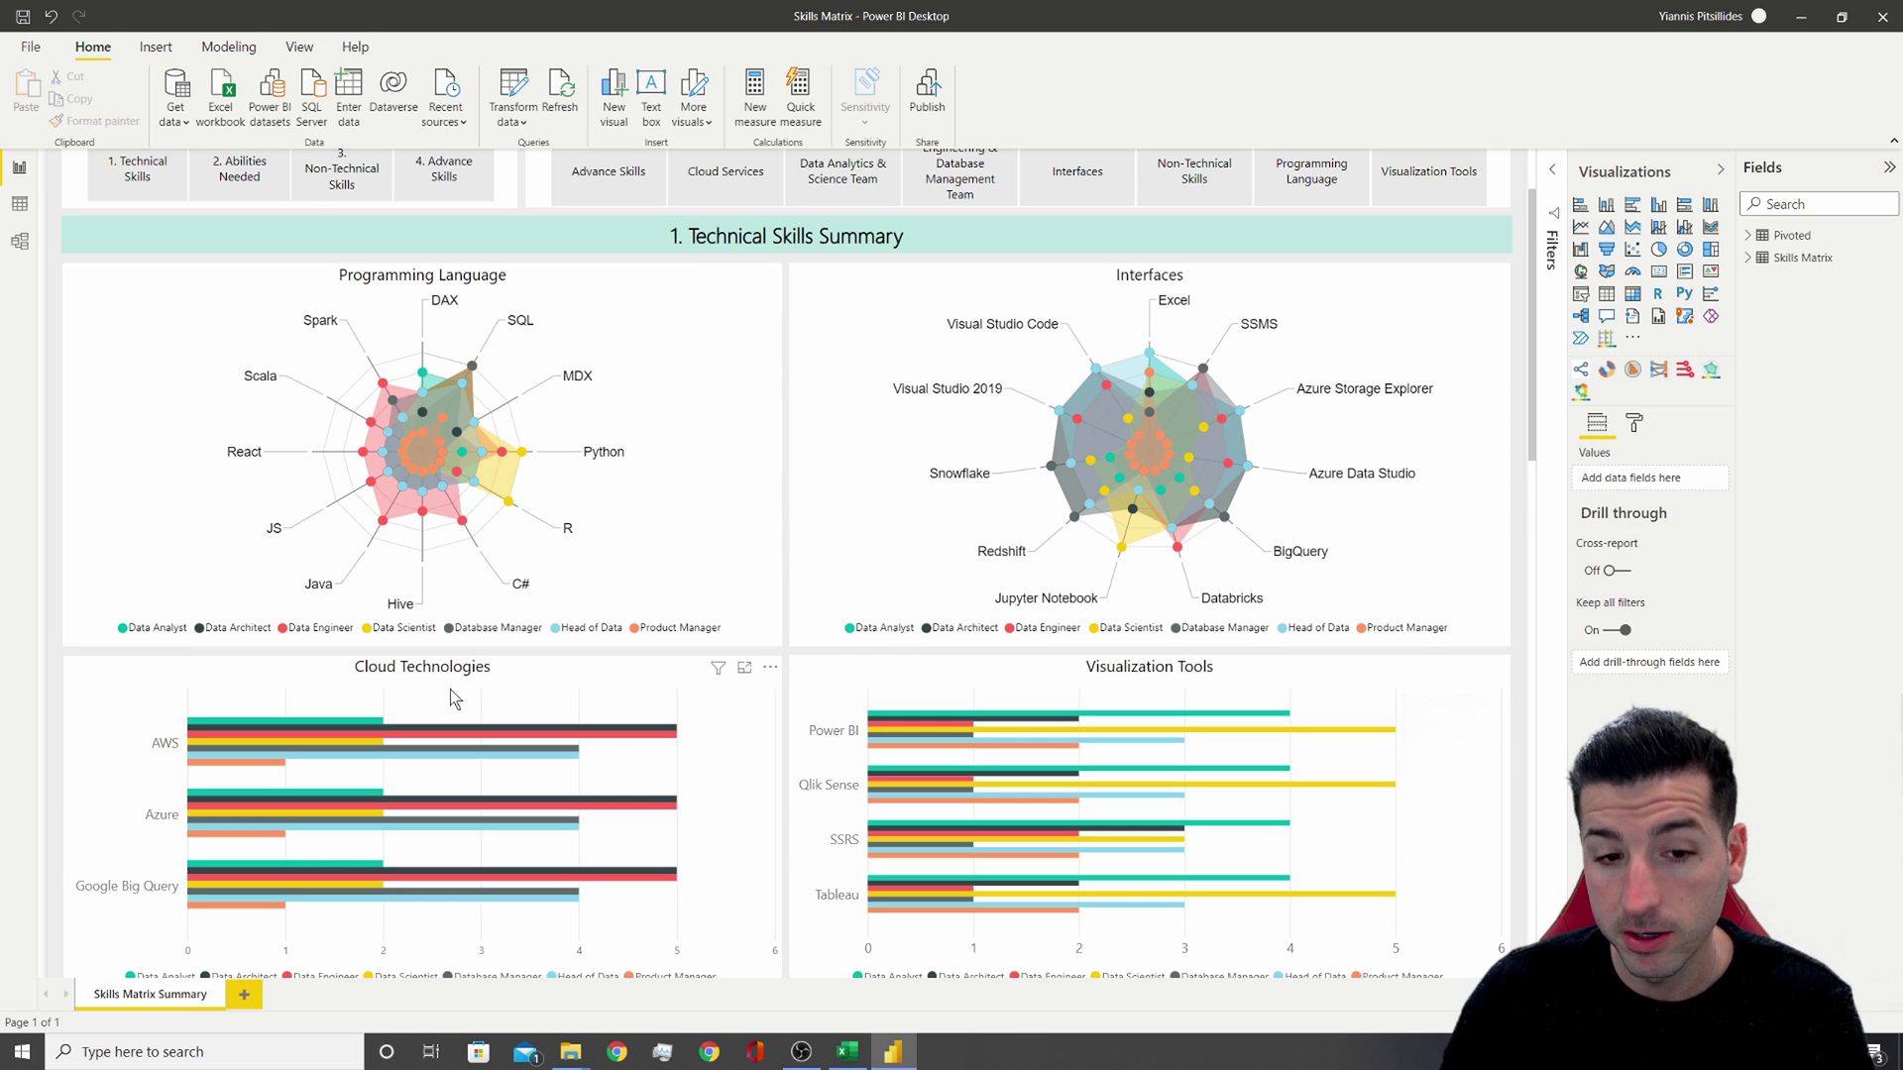
{"action": "scroll", "coordinate": [845, 649], "scroll_direction": "down", "scroll_amount": 5}
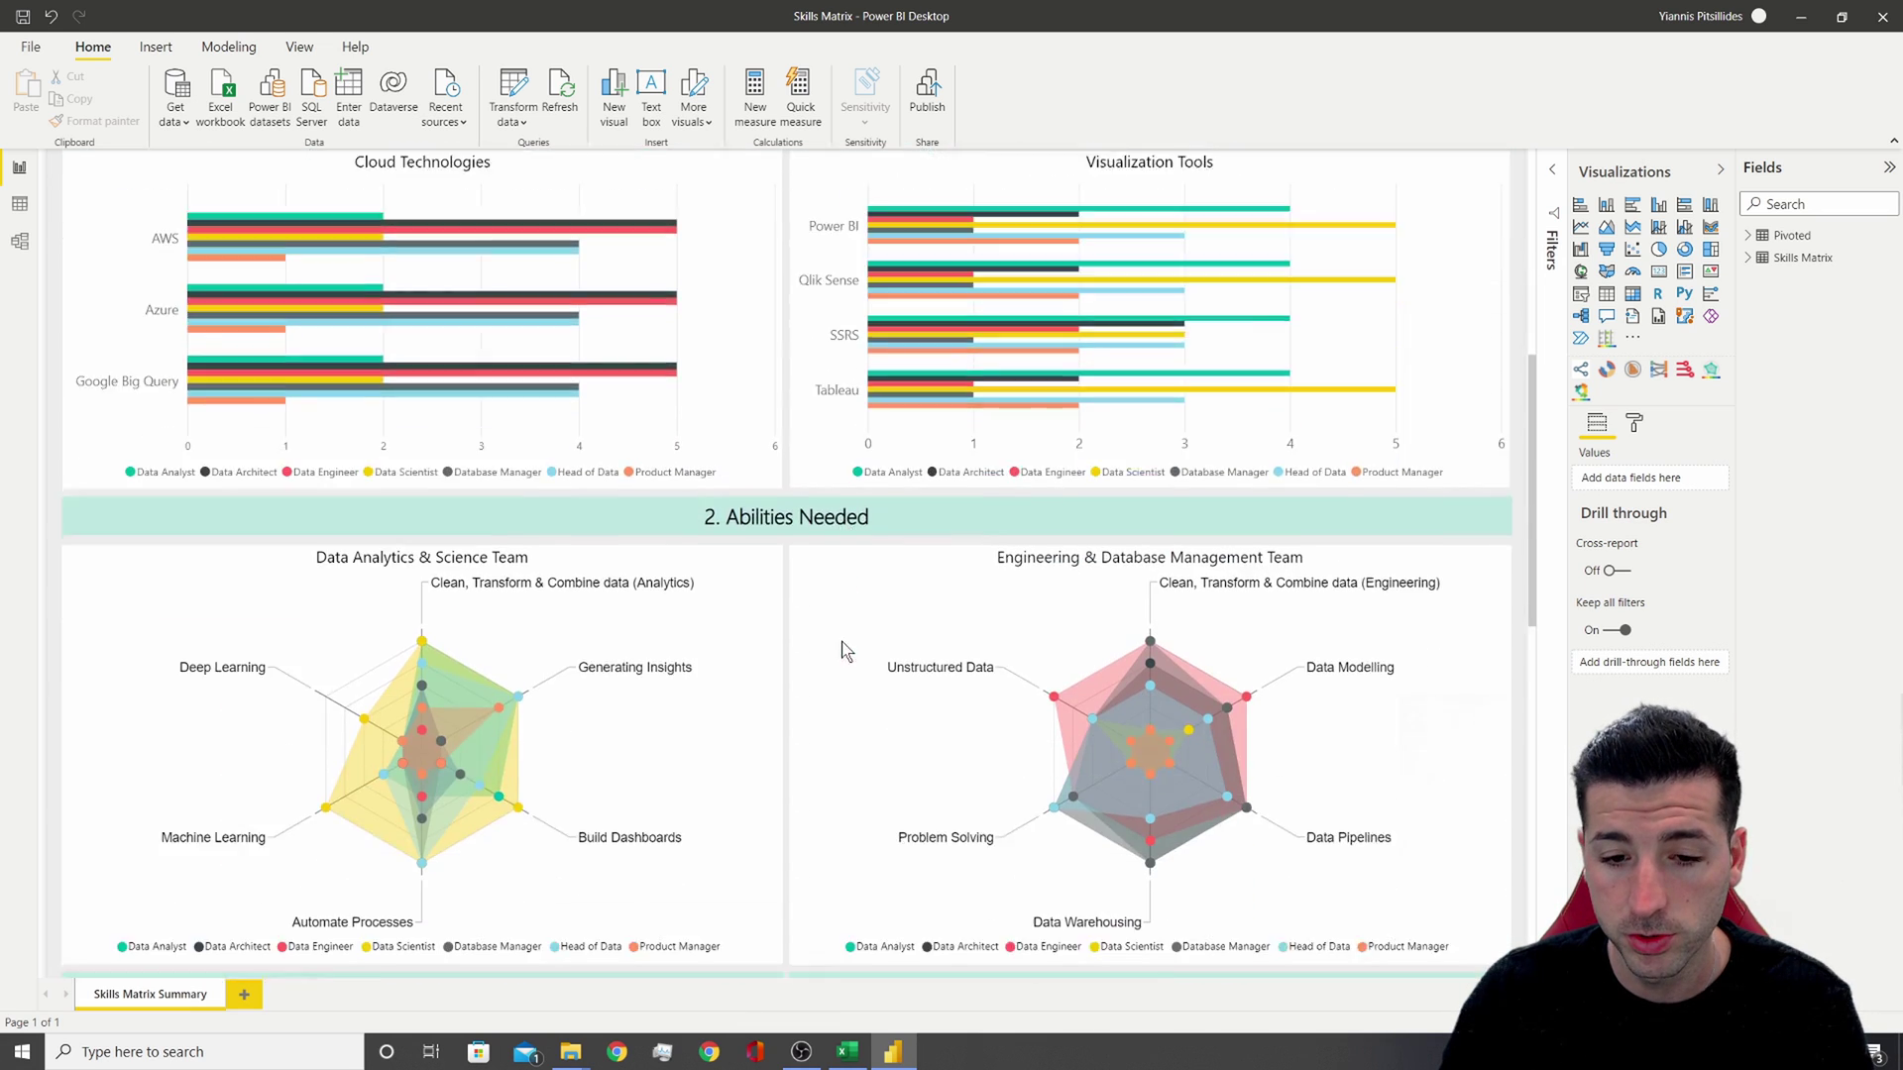
{"action": "scroll", "coordinate": [823, 684], "scroll_direction": "down", "scroll_amount": 3}
{"action": "scroll", "coordinate": [789, 717], "scroll_direction": "up", "scroll_amount": 6}
{"action": "scroll", "coordinate": [793, 699], "scroll_direction": "down", "scroll_amount": 4}
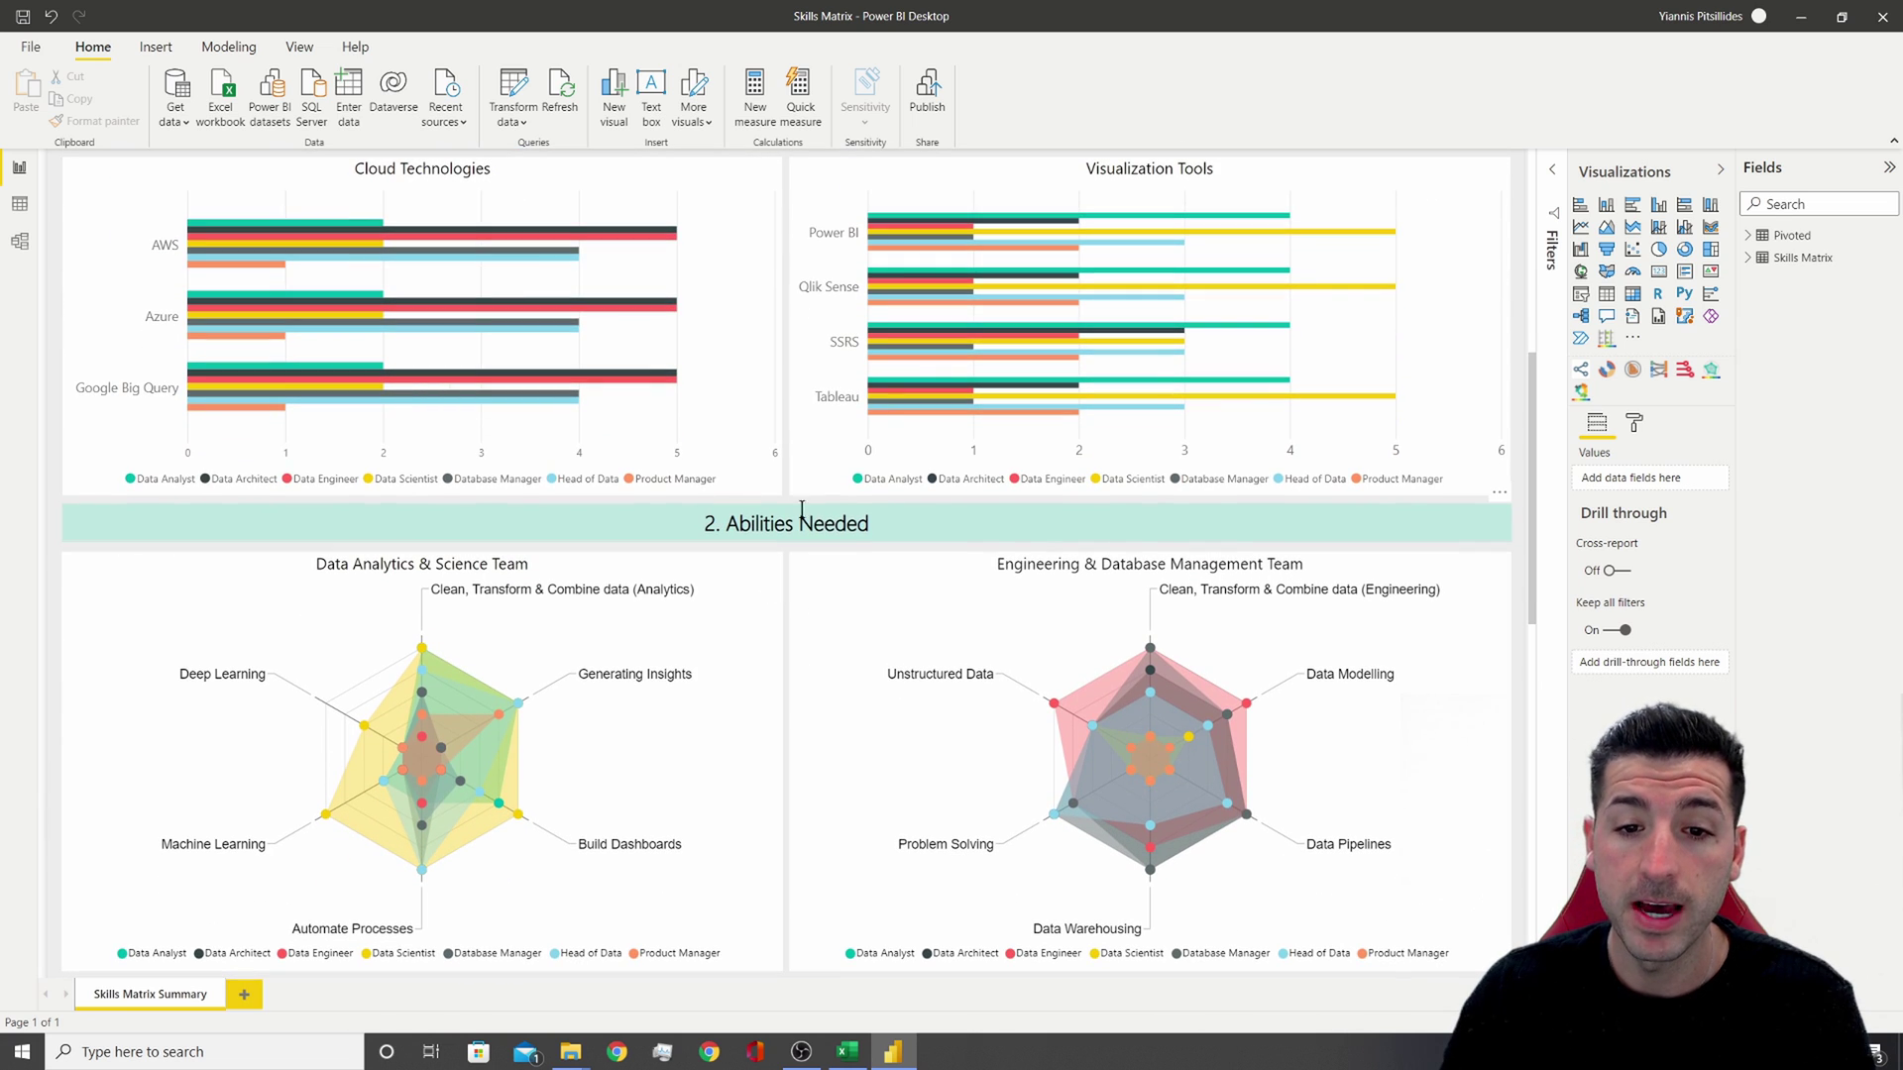
{"action": "scroll", "coordinate": [858, 513], "scroll_direction": "down", "scroll_amount": 1}
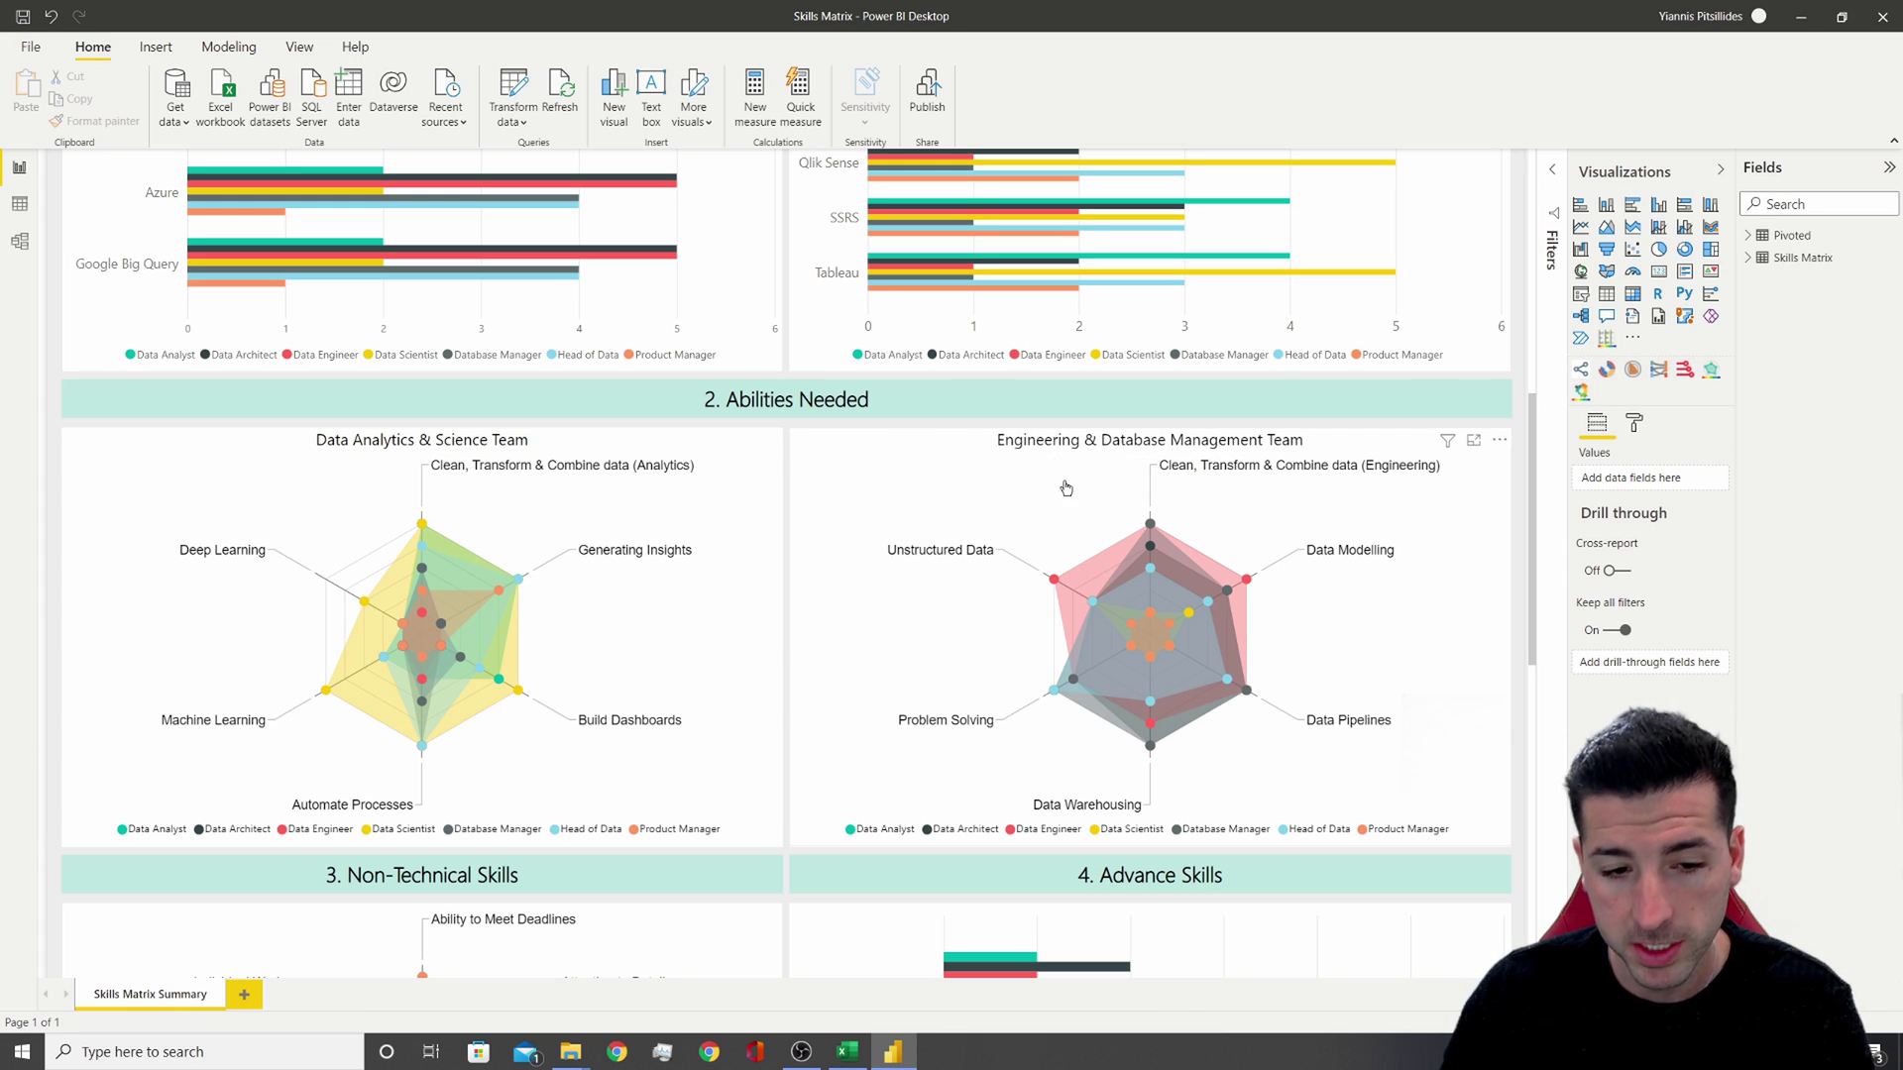
{"action": "scroll", "coordinate": [853, 507], "scroll_direction": "down", "scroll_amount": 3}
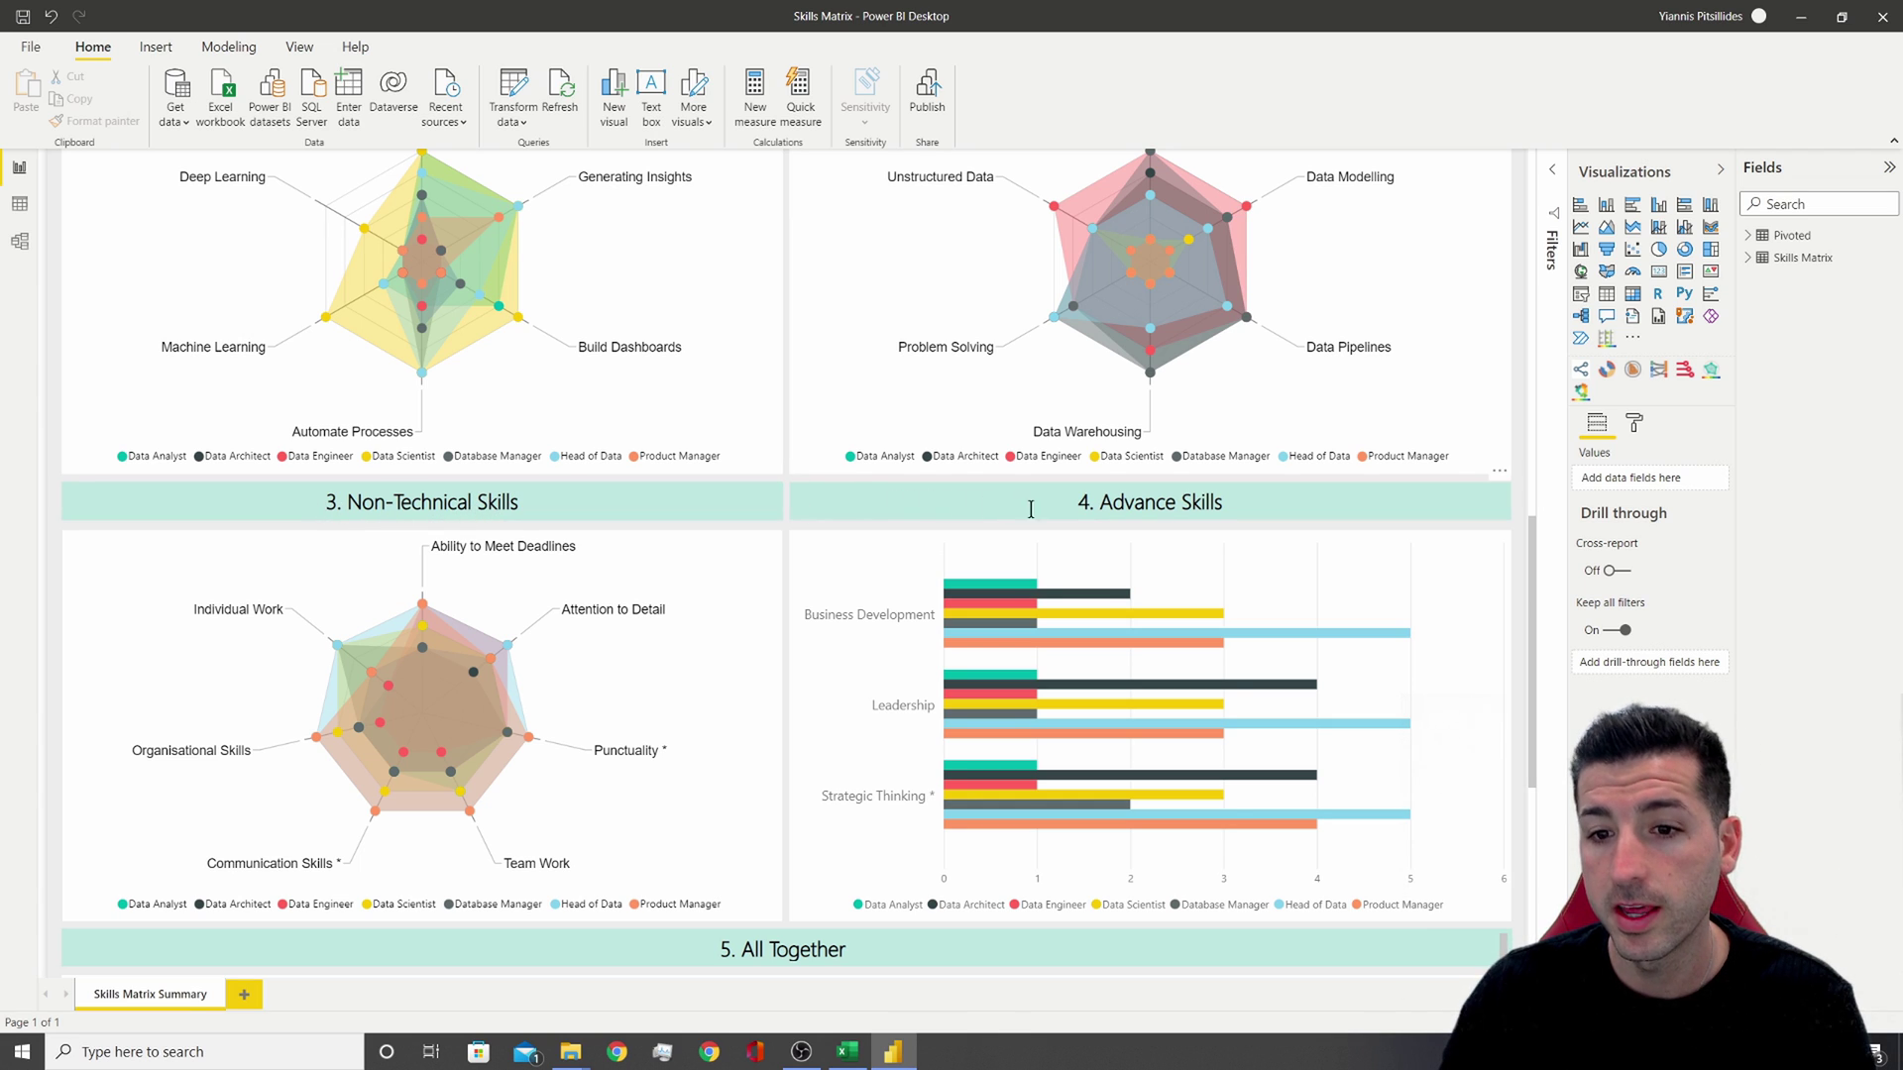
{"action": "scroll", "coordinate": [1186, 509], "scroll_direction": "down", "scroll_amount": 5}
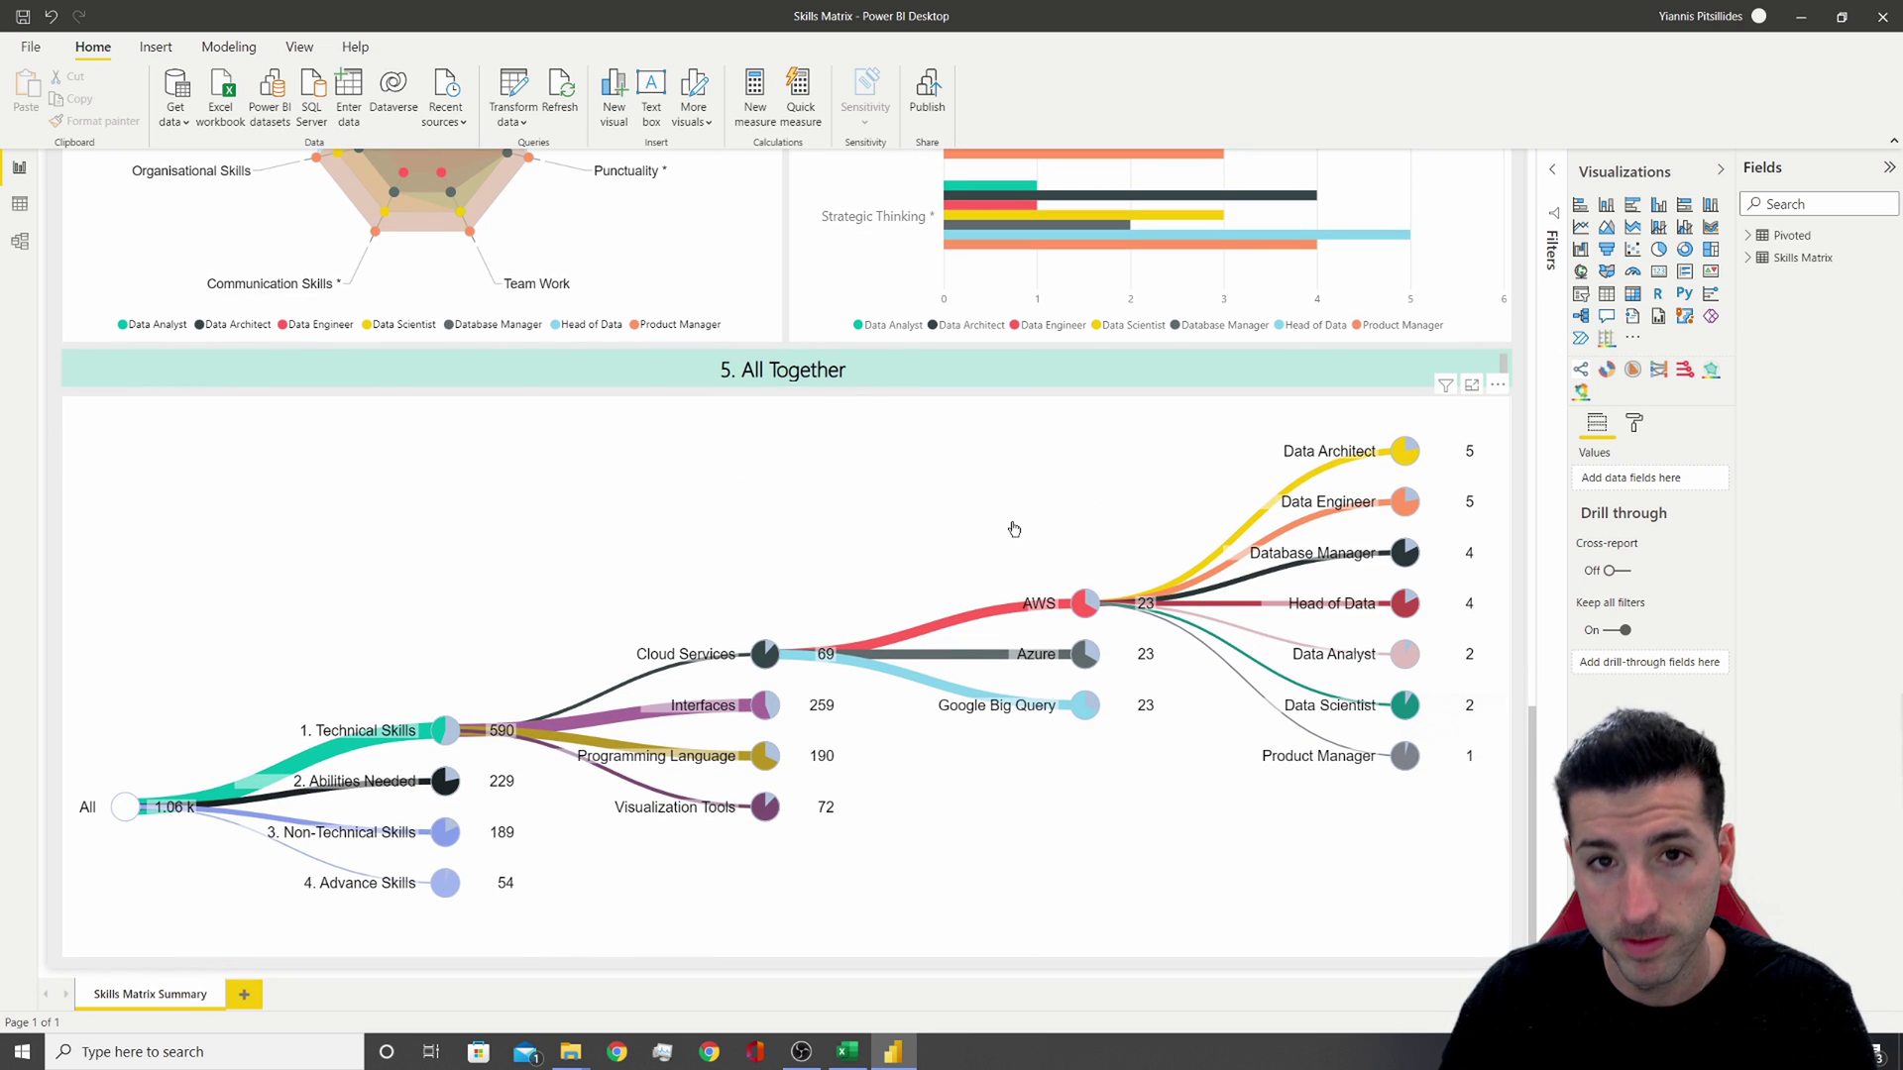
{"action": "scroll", "coordinate": [1014, 530], "scroll_direction": "up", "scroll_amount": 15}
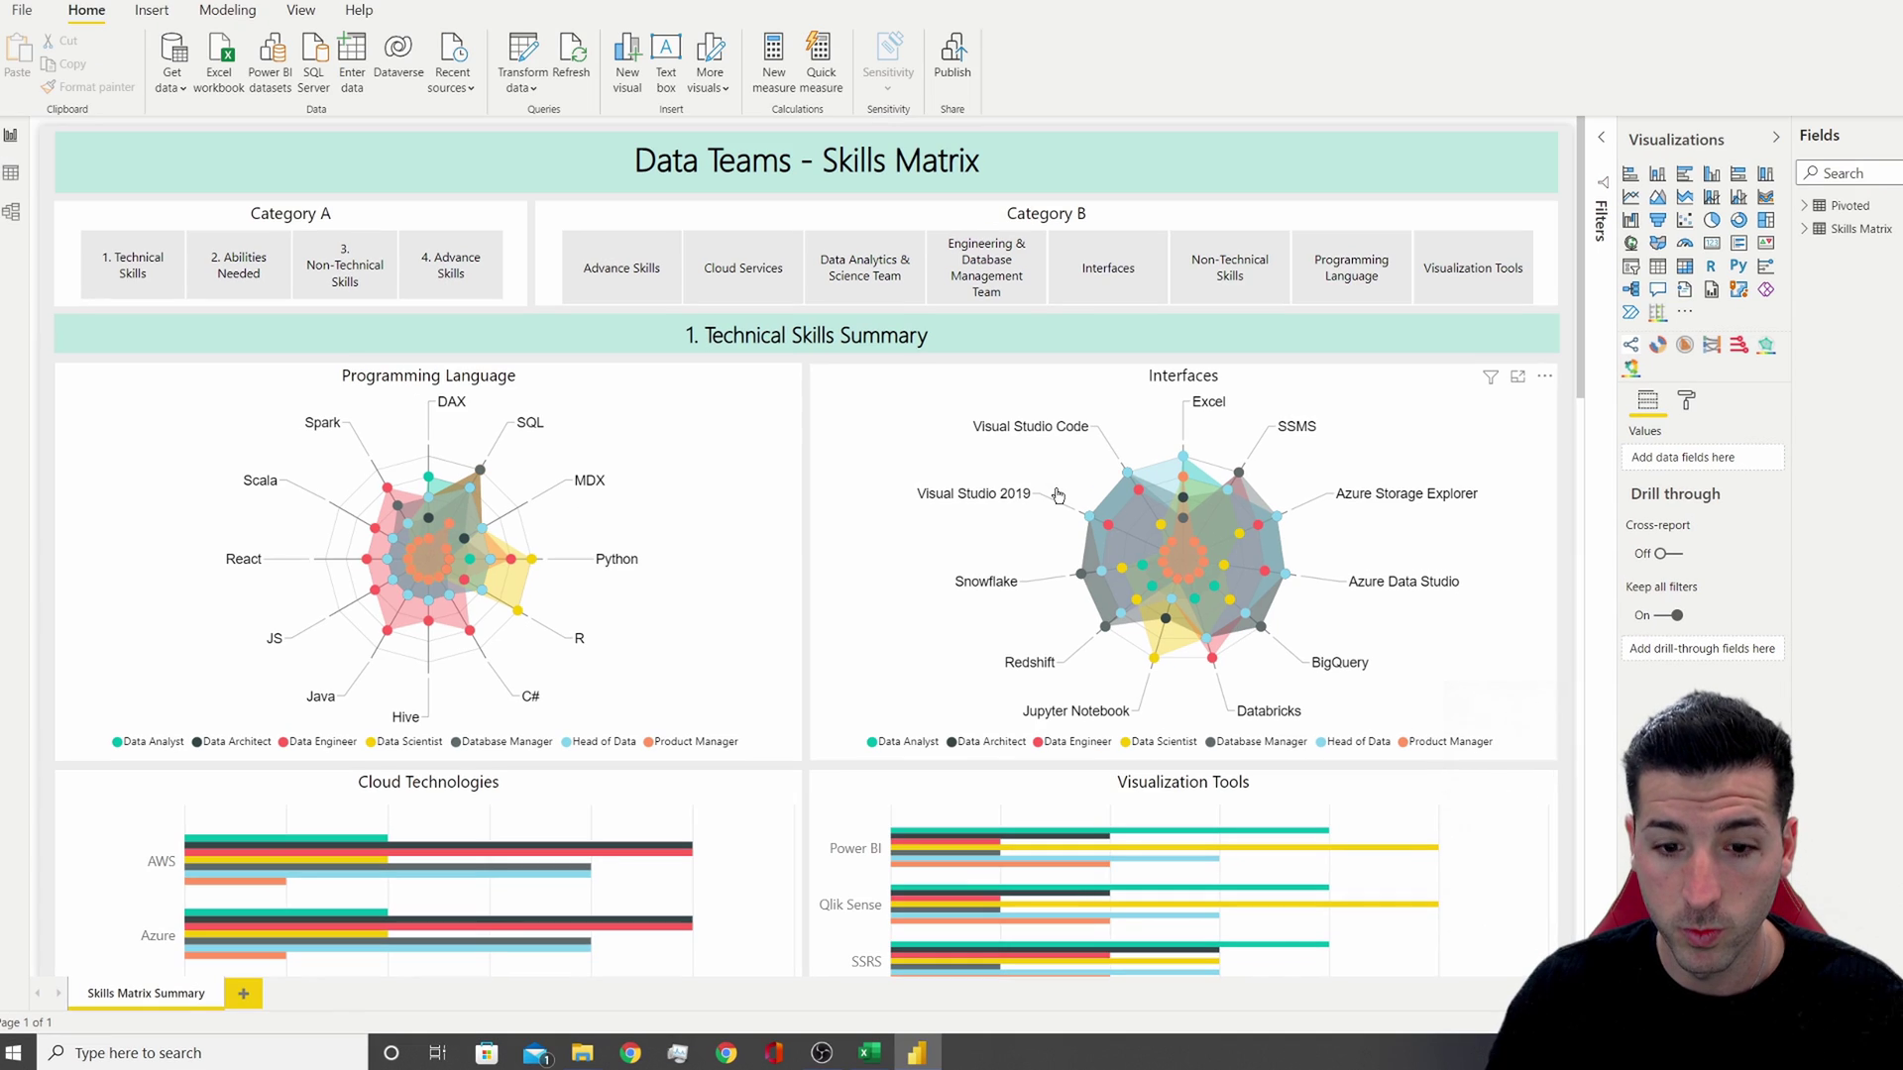
Step: Bring up the Skills Matrix workbook and highlight the Team and Individual columns on Sheet1
{"action": "left_click", "coordinate": [862, 1060]}
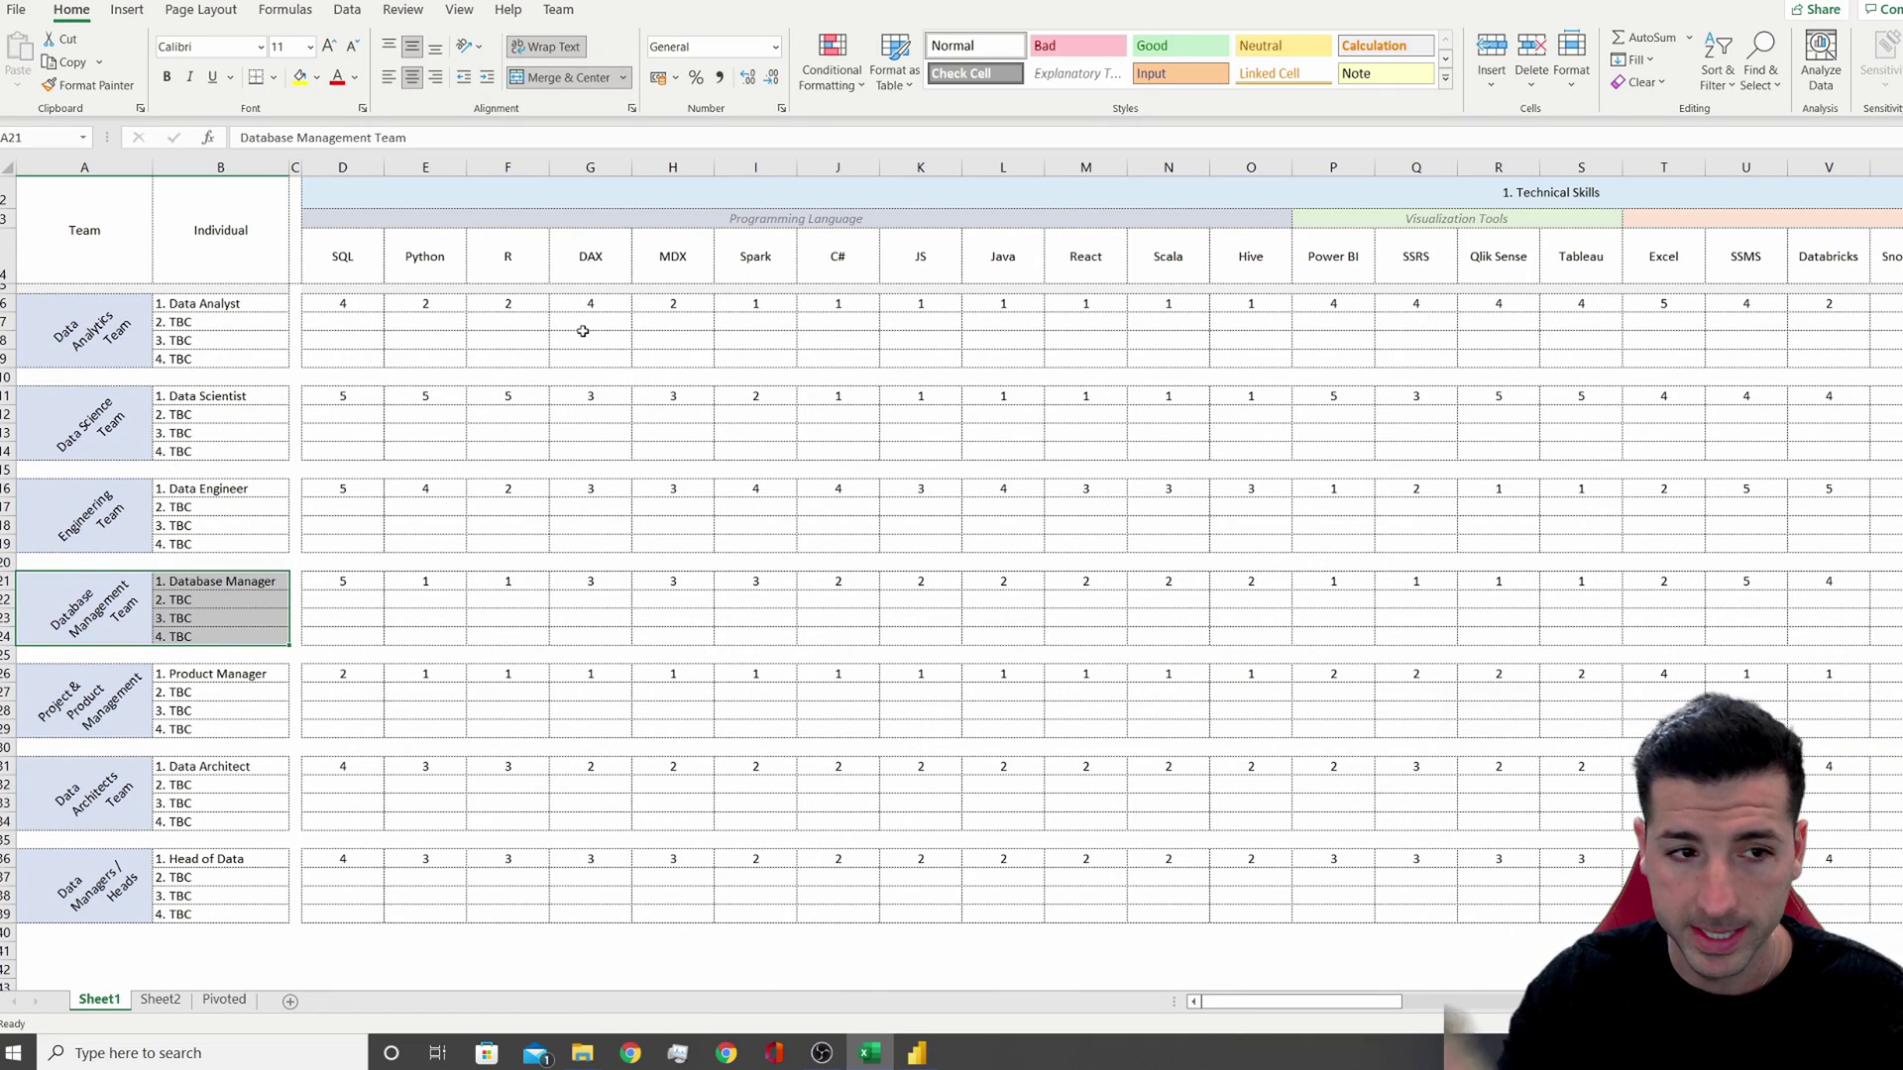
{"action": "left_click", "coordinate": [190, 339]}
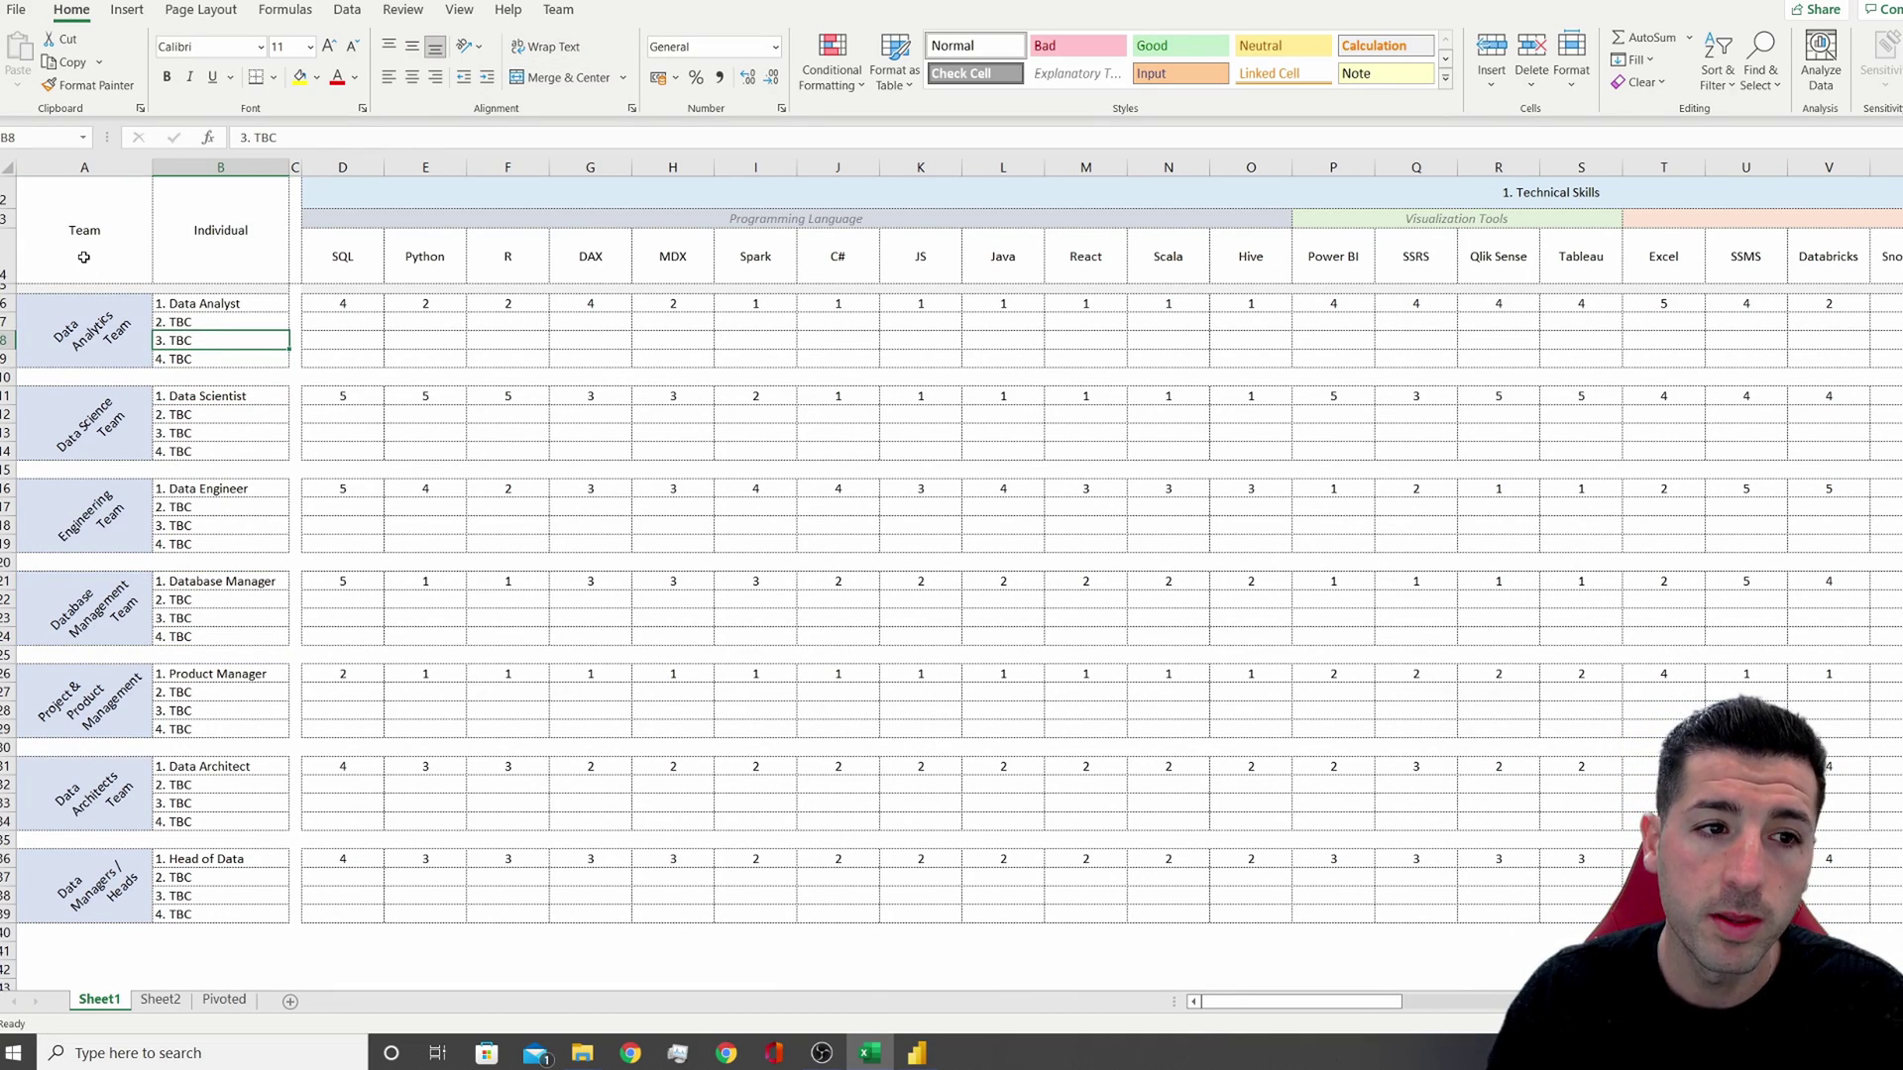
{"action": "left_click_drag", "start_coordinate": [84, 257], "coordinate": [94, 917]}
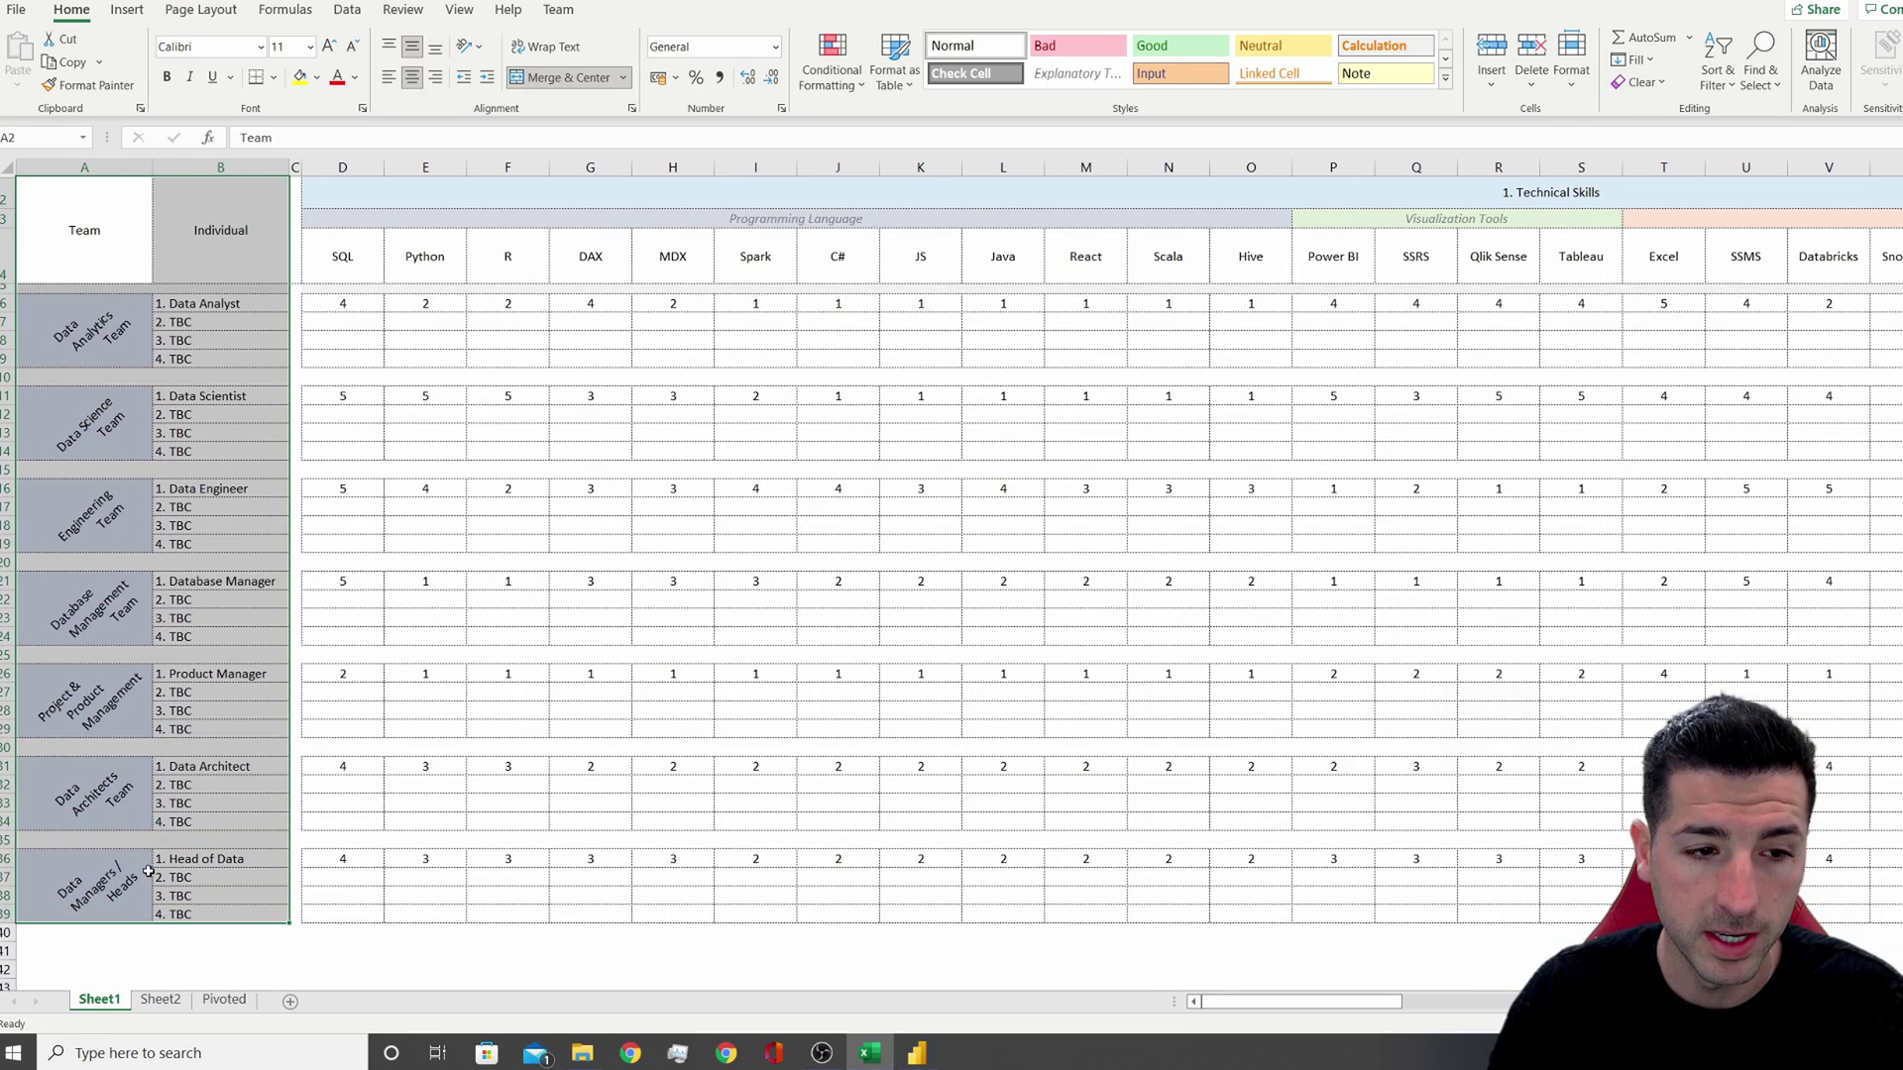
Step: Highlight the Data Analytics, Data Science, Engineering and Database Management team blocks with their individuals
{"action": "left_click", "coordinate": [93, 349]}
{"action": "key", "text": "shift+Right"}
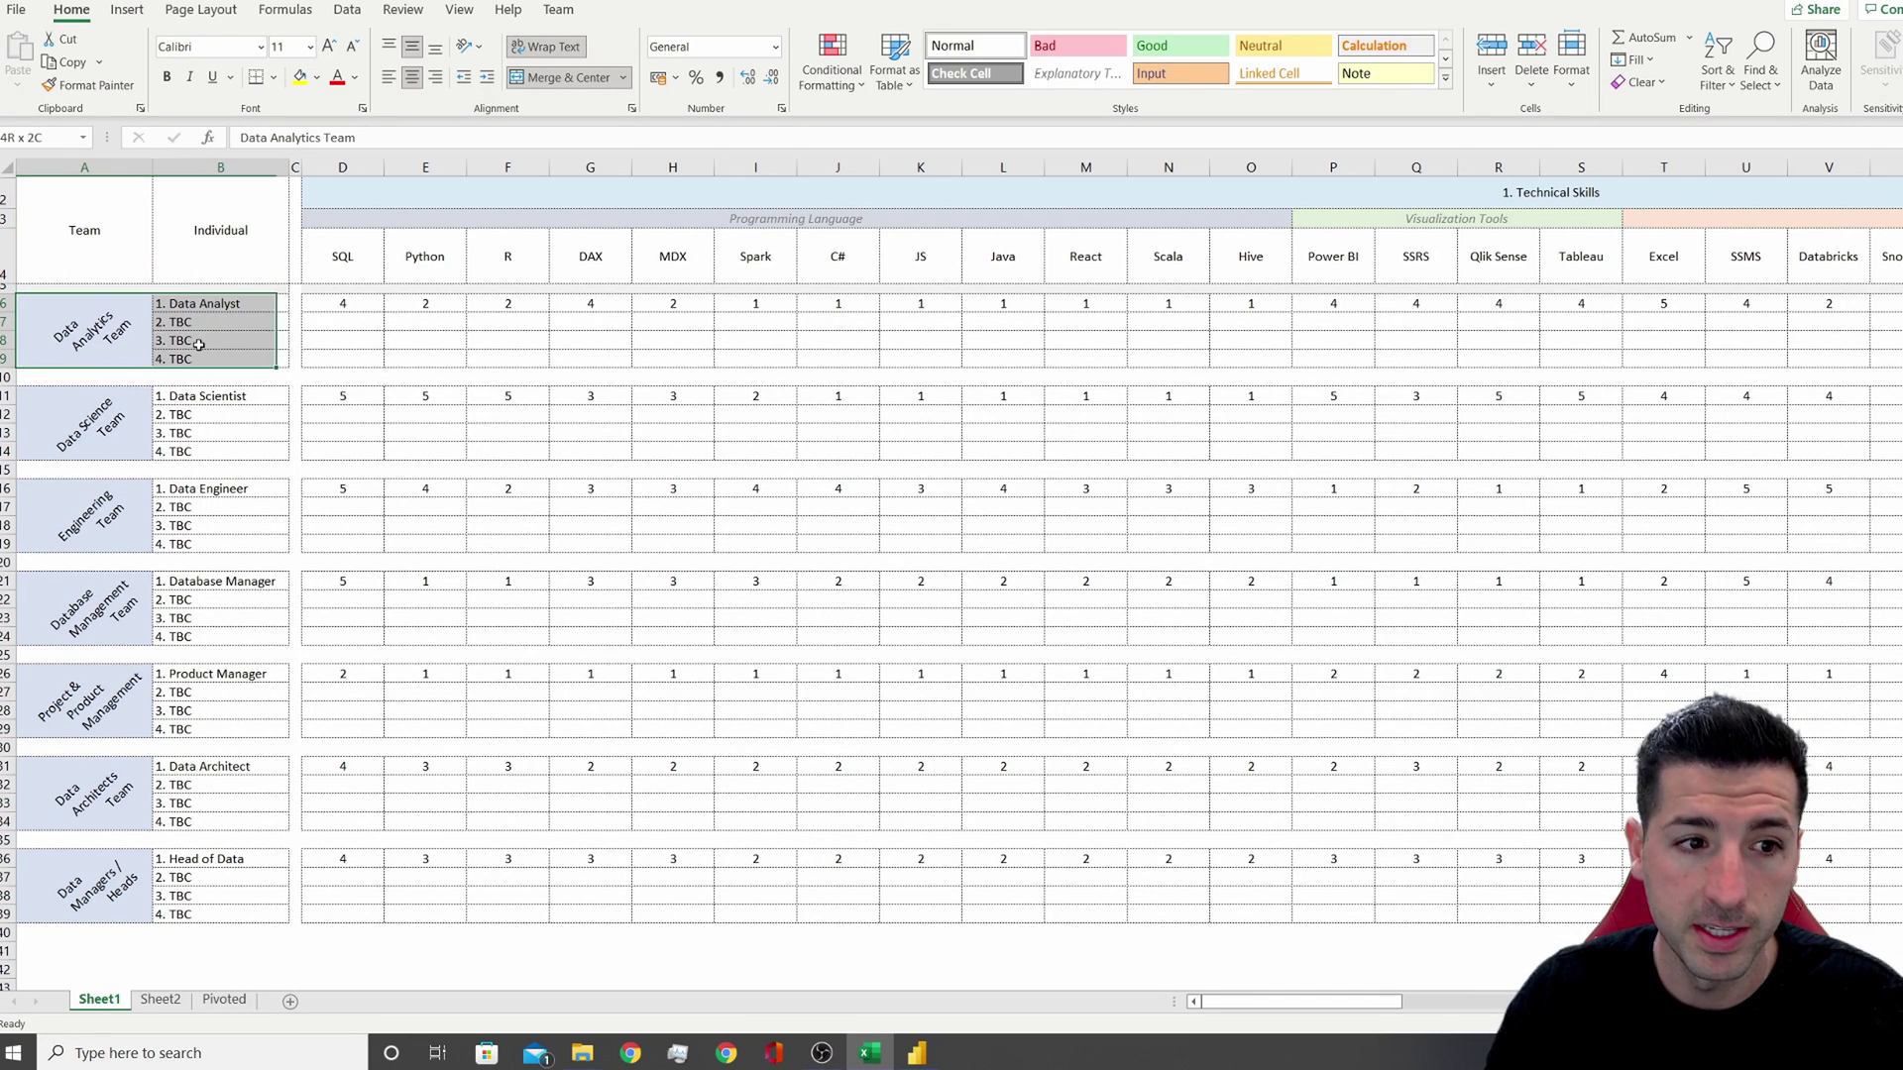
{"action": "left_click", "coordinate": [78, 447]}
{"action": "key", "text": "shift+Right"}
{"action": "left_click", "coordinate": [105, 531]}
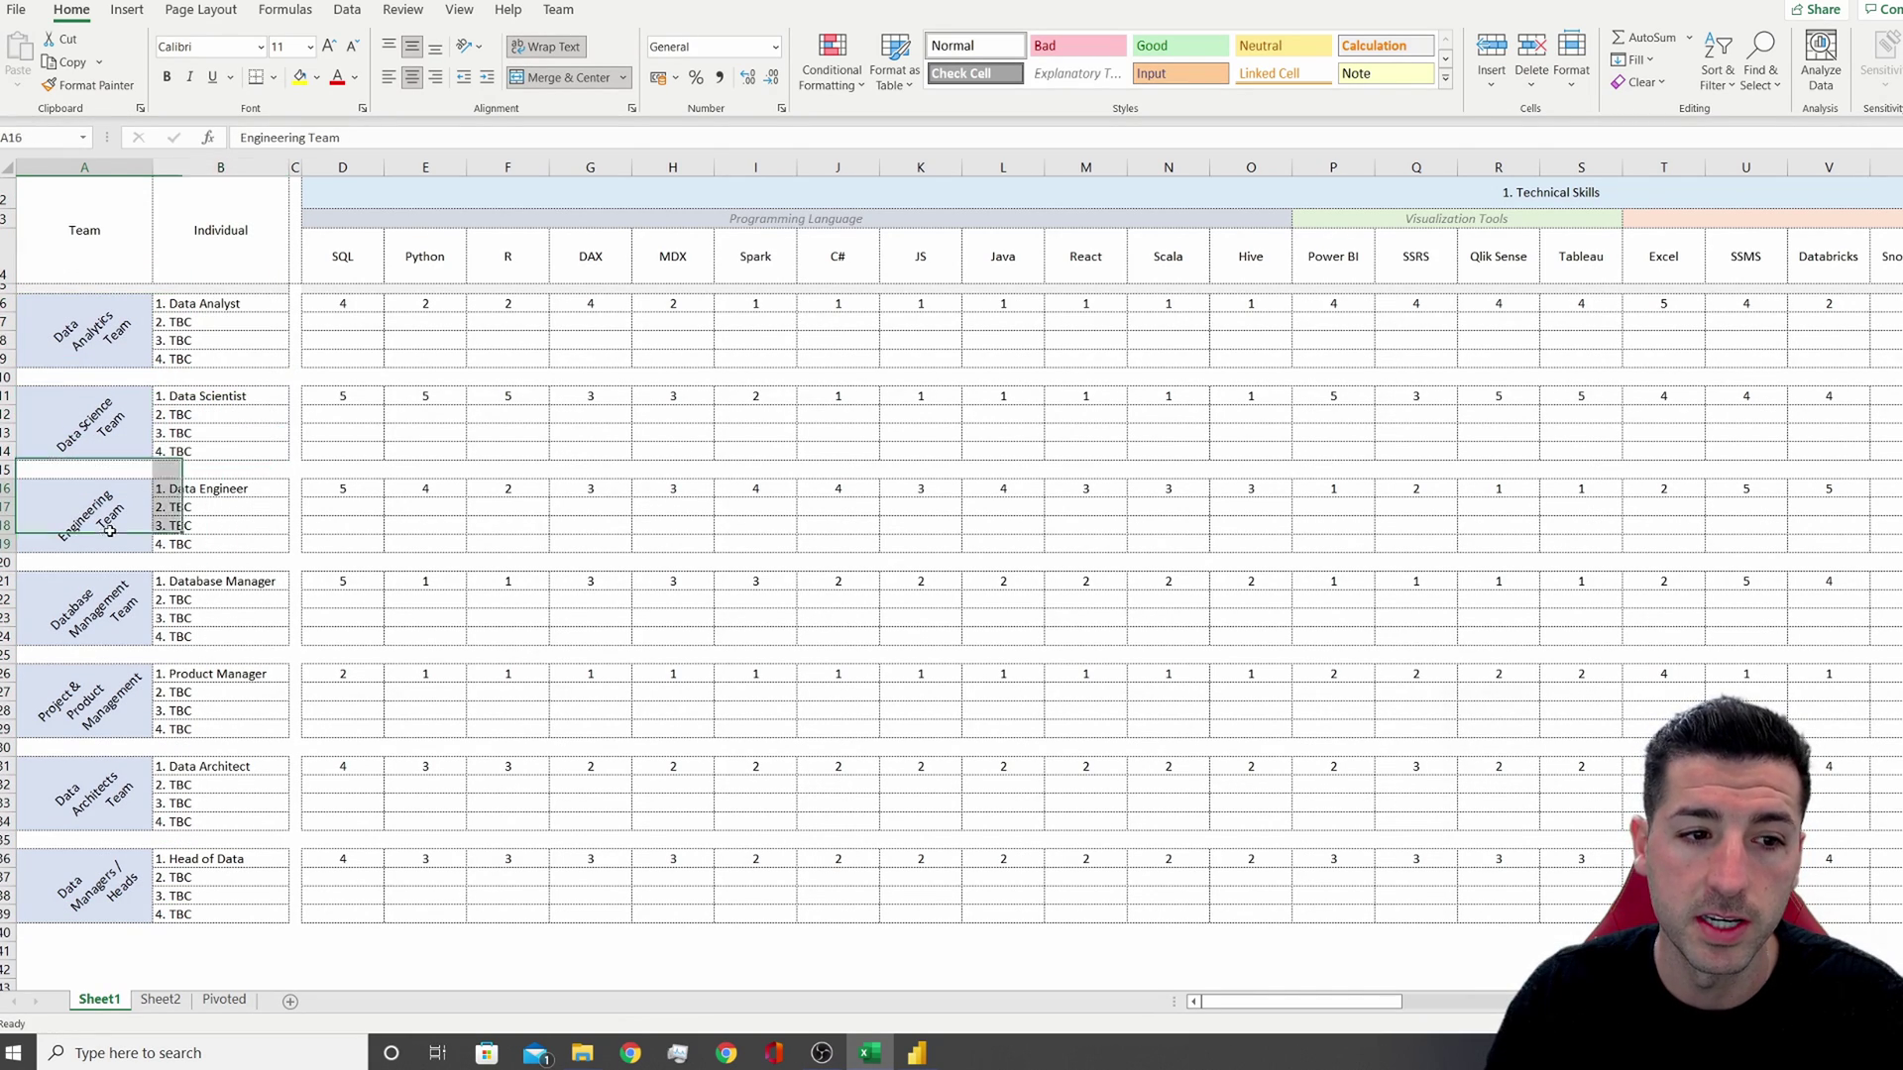
{"action": "key", "text": "shift+Right"}
{"action": "left_click", "coordinate": [122, 582]}
{"action": "key", "text": "shift+Right"}
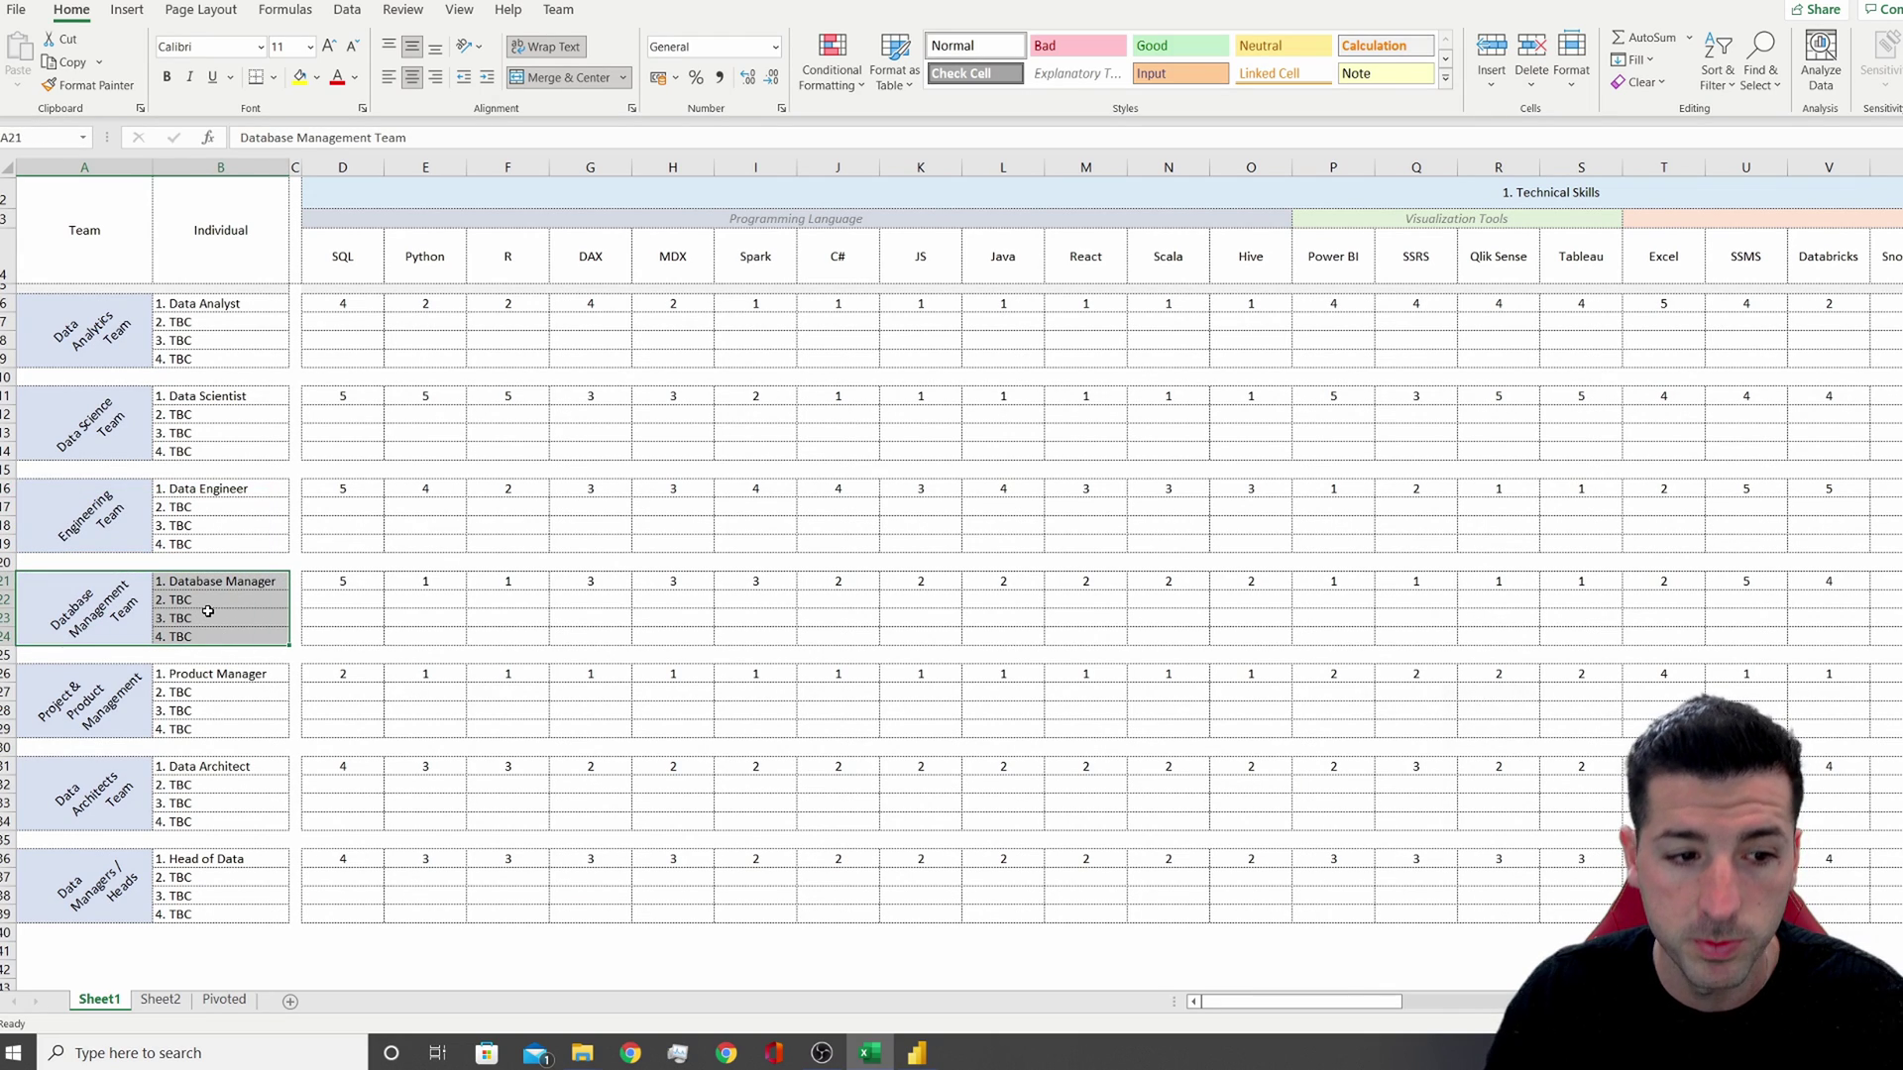
Step: Highlight the Project & Product Management, Data Architects and Data Managers / Heads blocks, then the Data Analyst's SQL score of 4
{"action": "left_click", "coordinate": [103, 705]}
{"action": "key", "text": "shift+Right"}
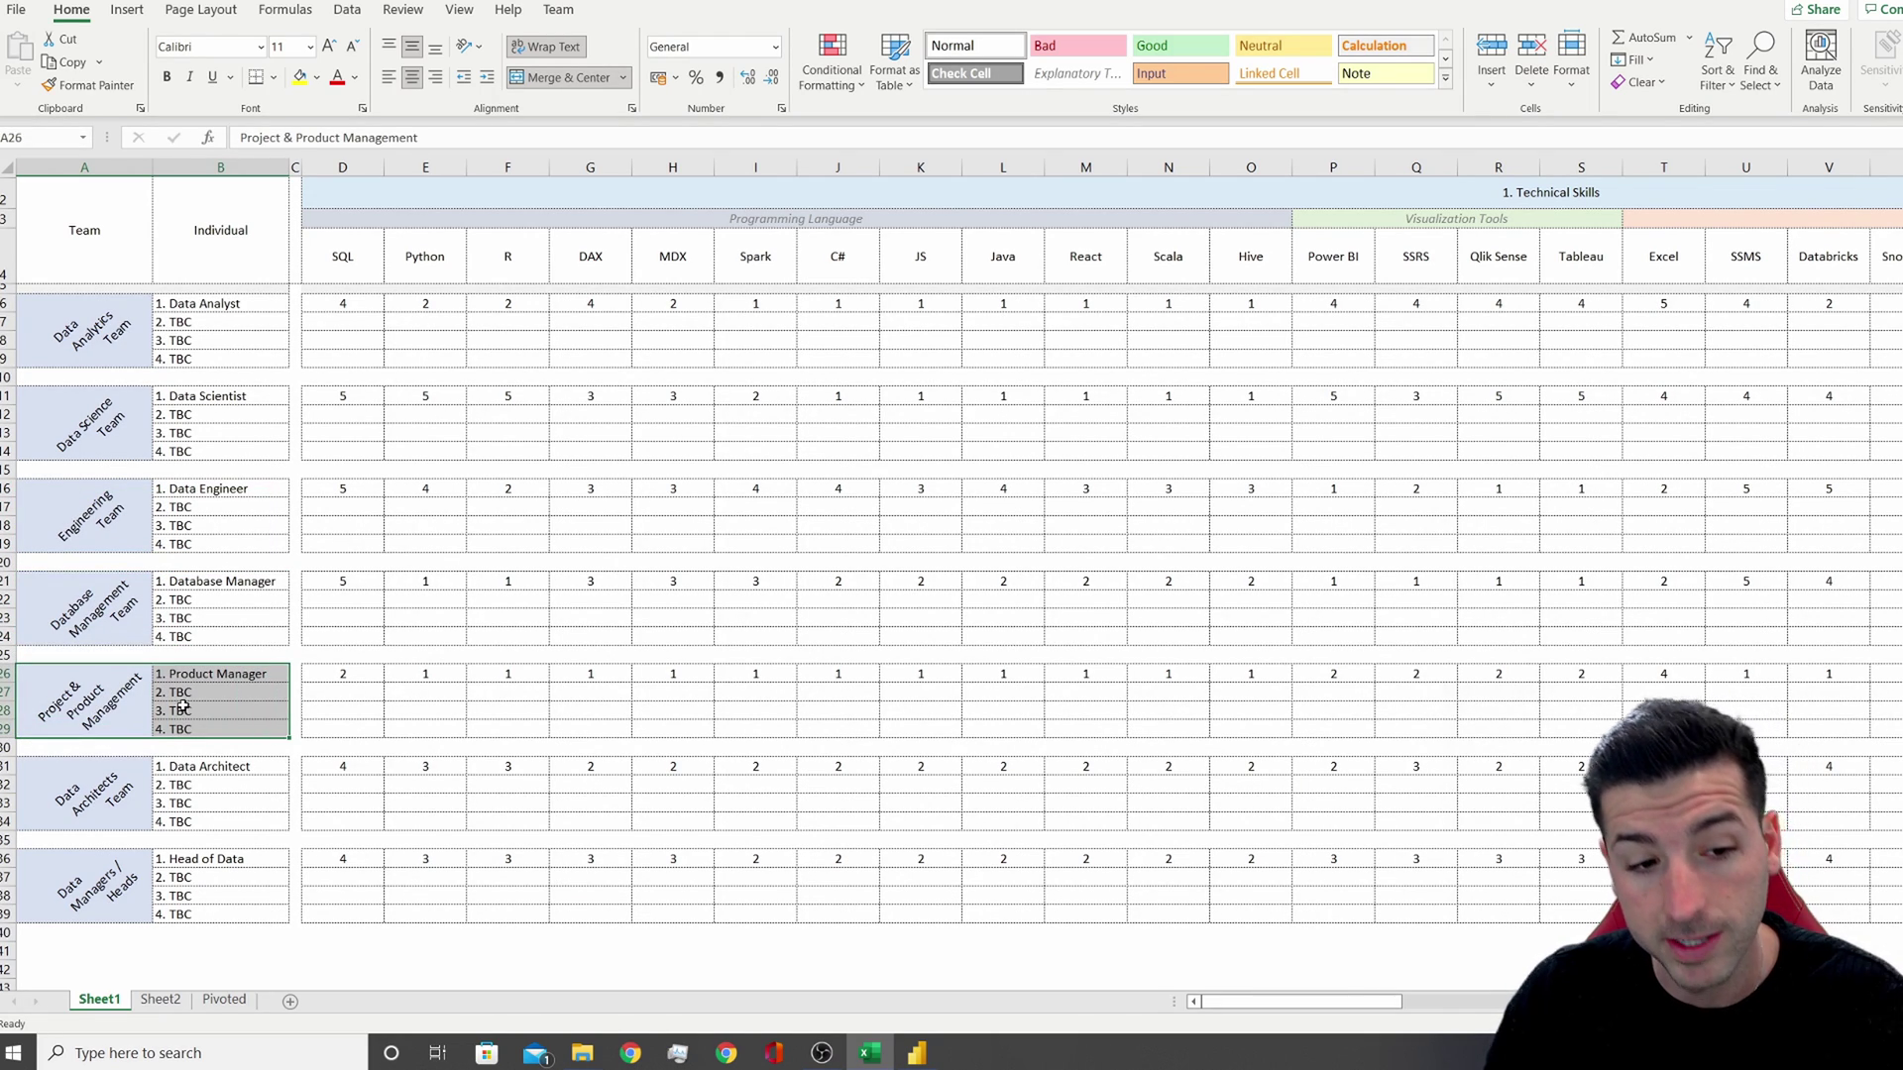
{"action": "left_click", "coordinate": [106, 808]}
{"action": "key", "text": "shift+Right"}
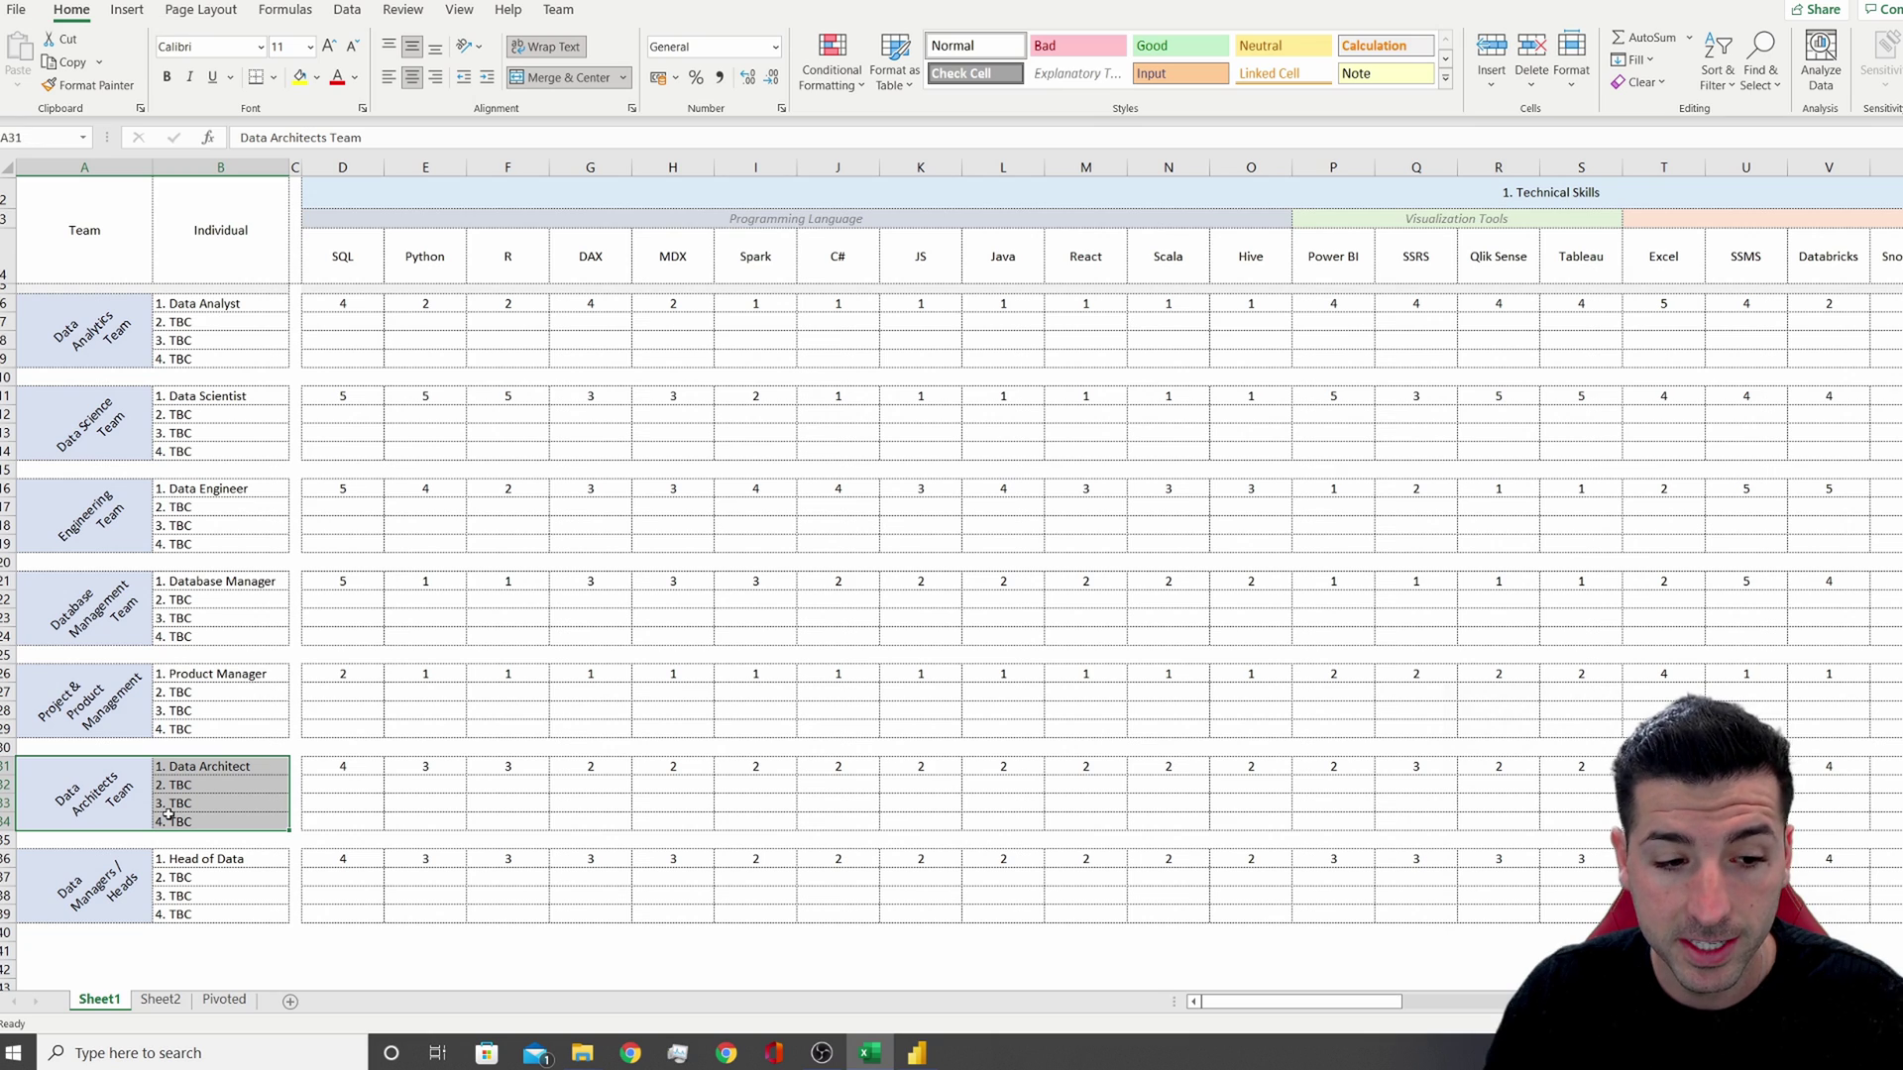
{"action": "key", "text": "shift+Left"}
{"action": "left_click", "coordinate": [137, 876]}
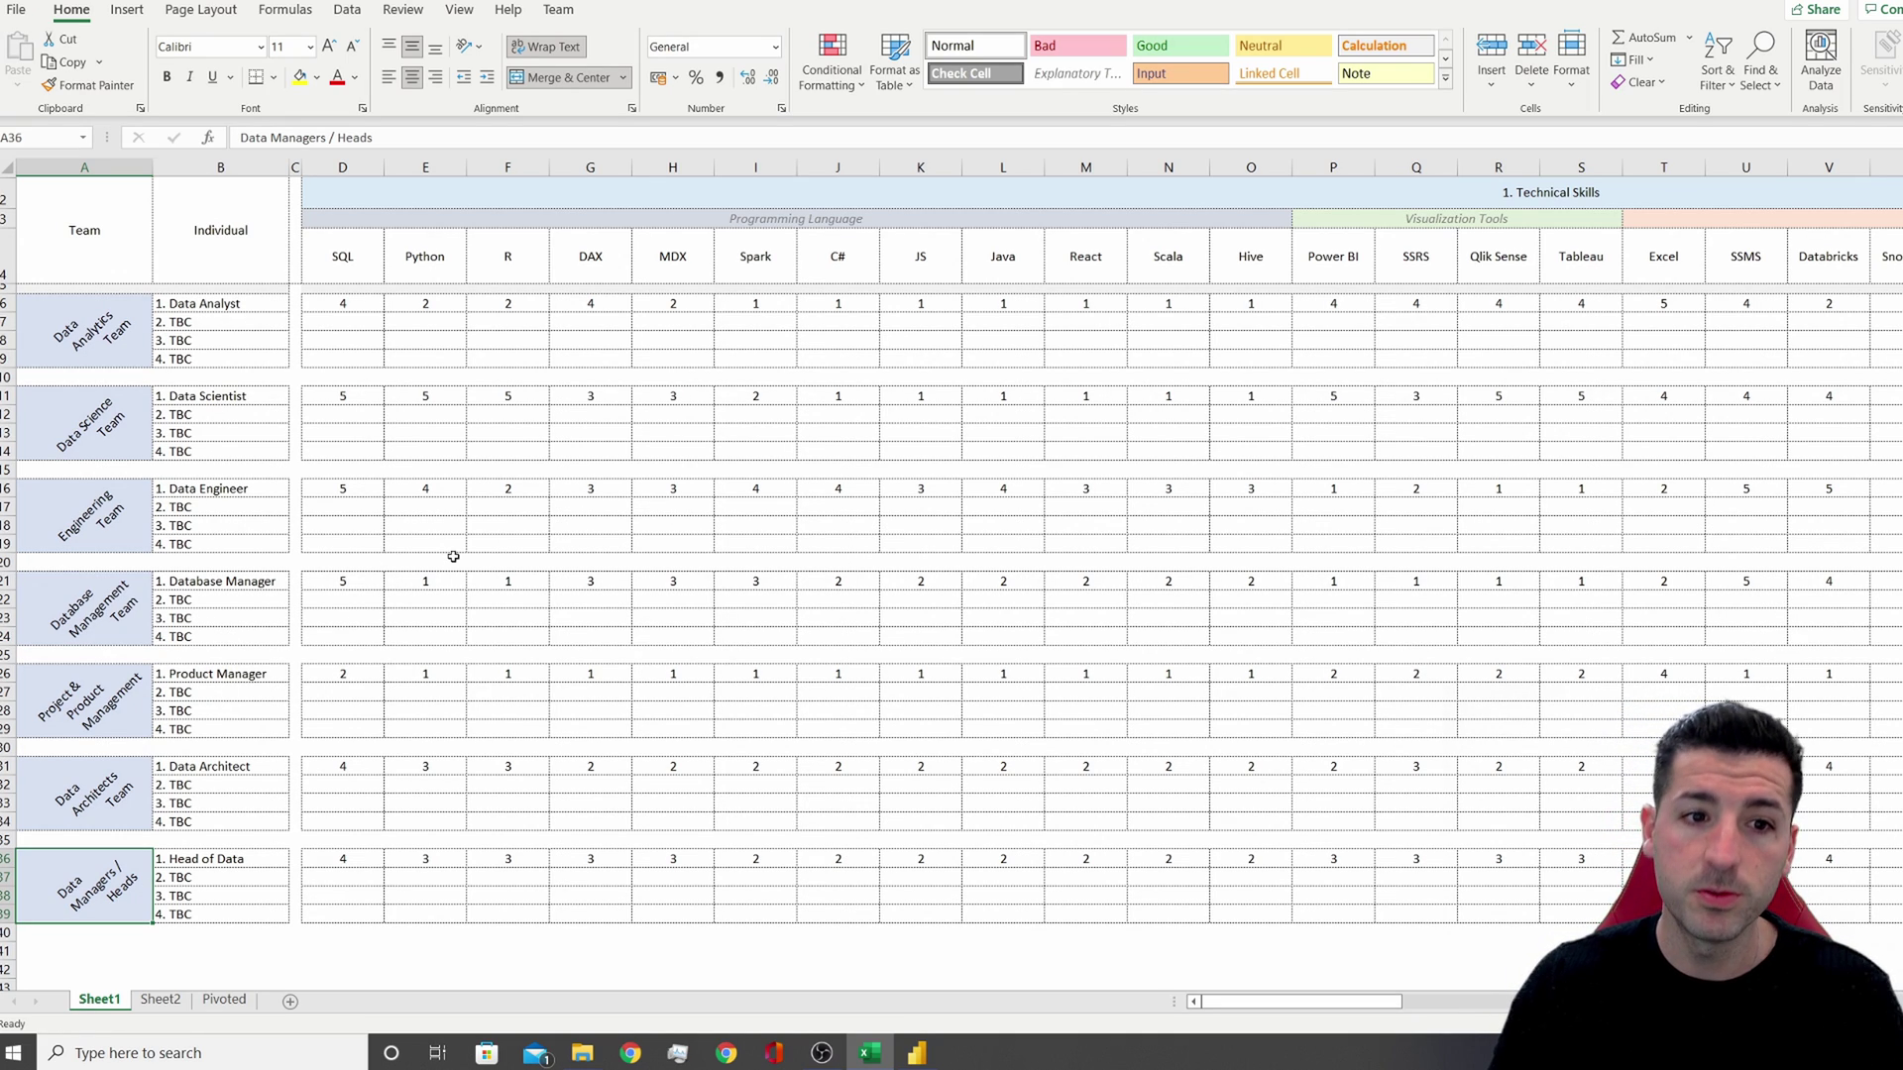
{"action": "left_click", "coordinate": [364, 310]}
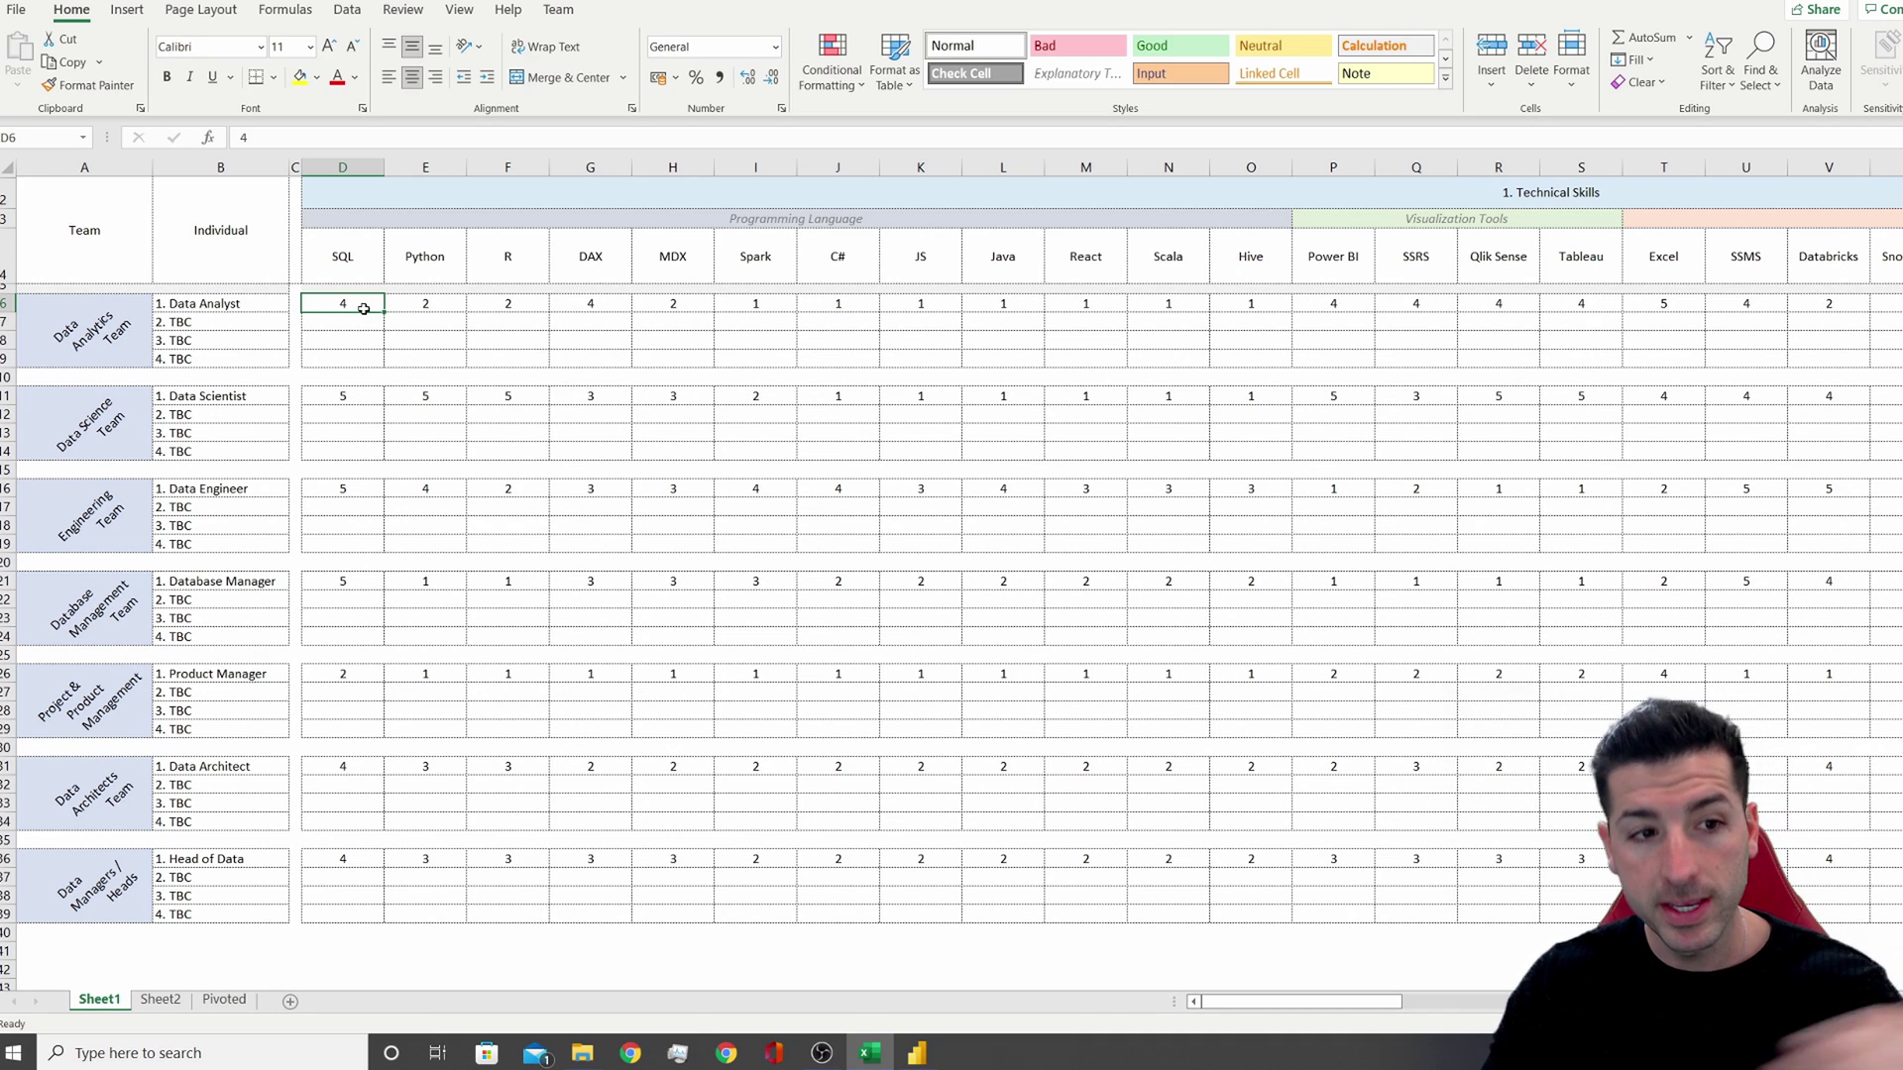
{"action": "left_click", "coordinate": [85, 330]}
{"action": "left_click", "coordinate": [87, 423]}
{"action": "left_click", "coordinate": [89, 515]}
{"action": "left_click", "coordinate": [89, 609]}
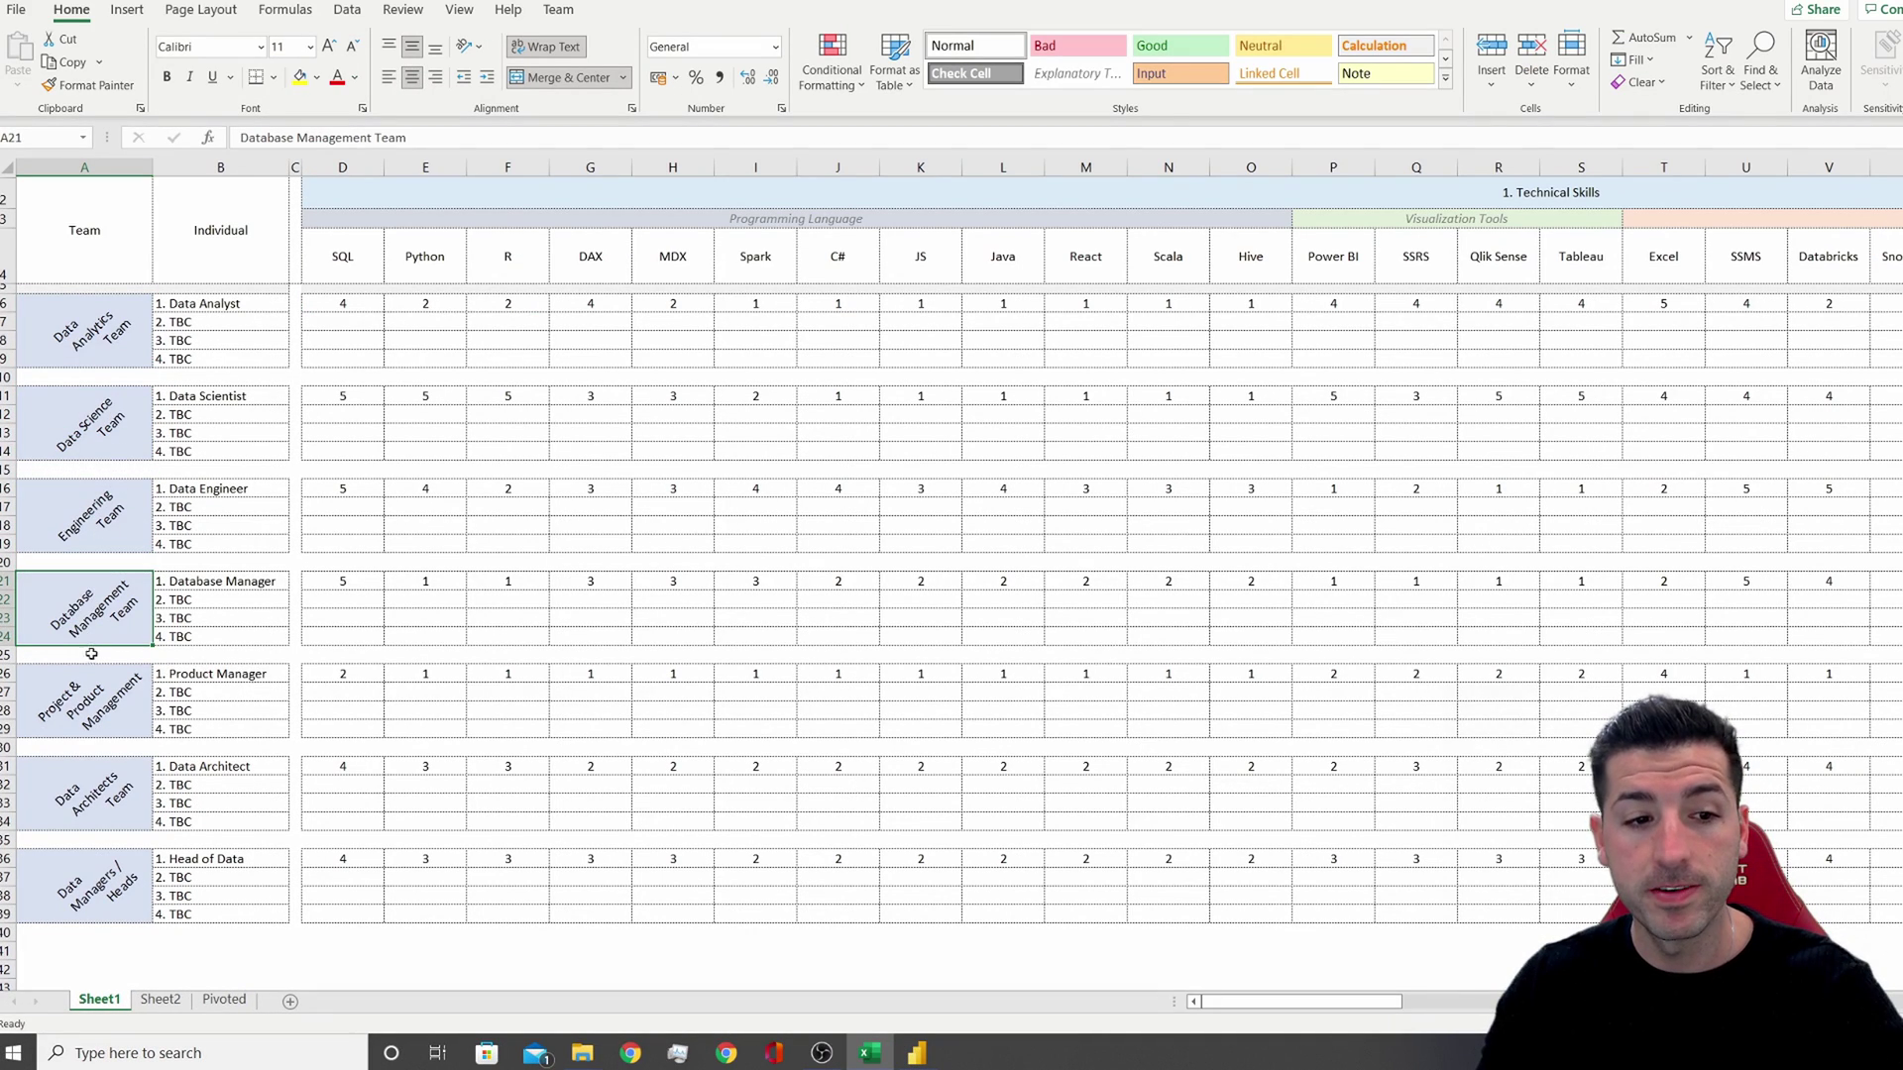
{"action": "left_click", "coordinate": [96, 678]}
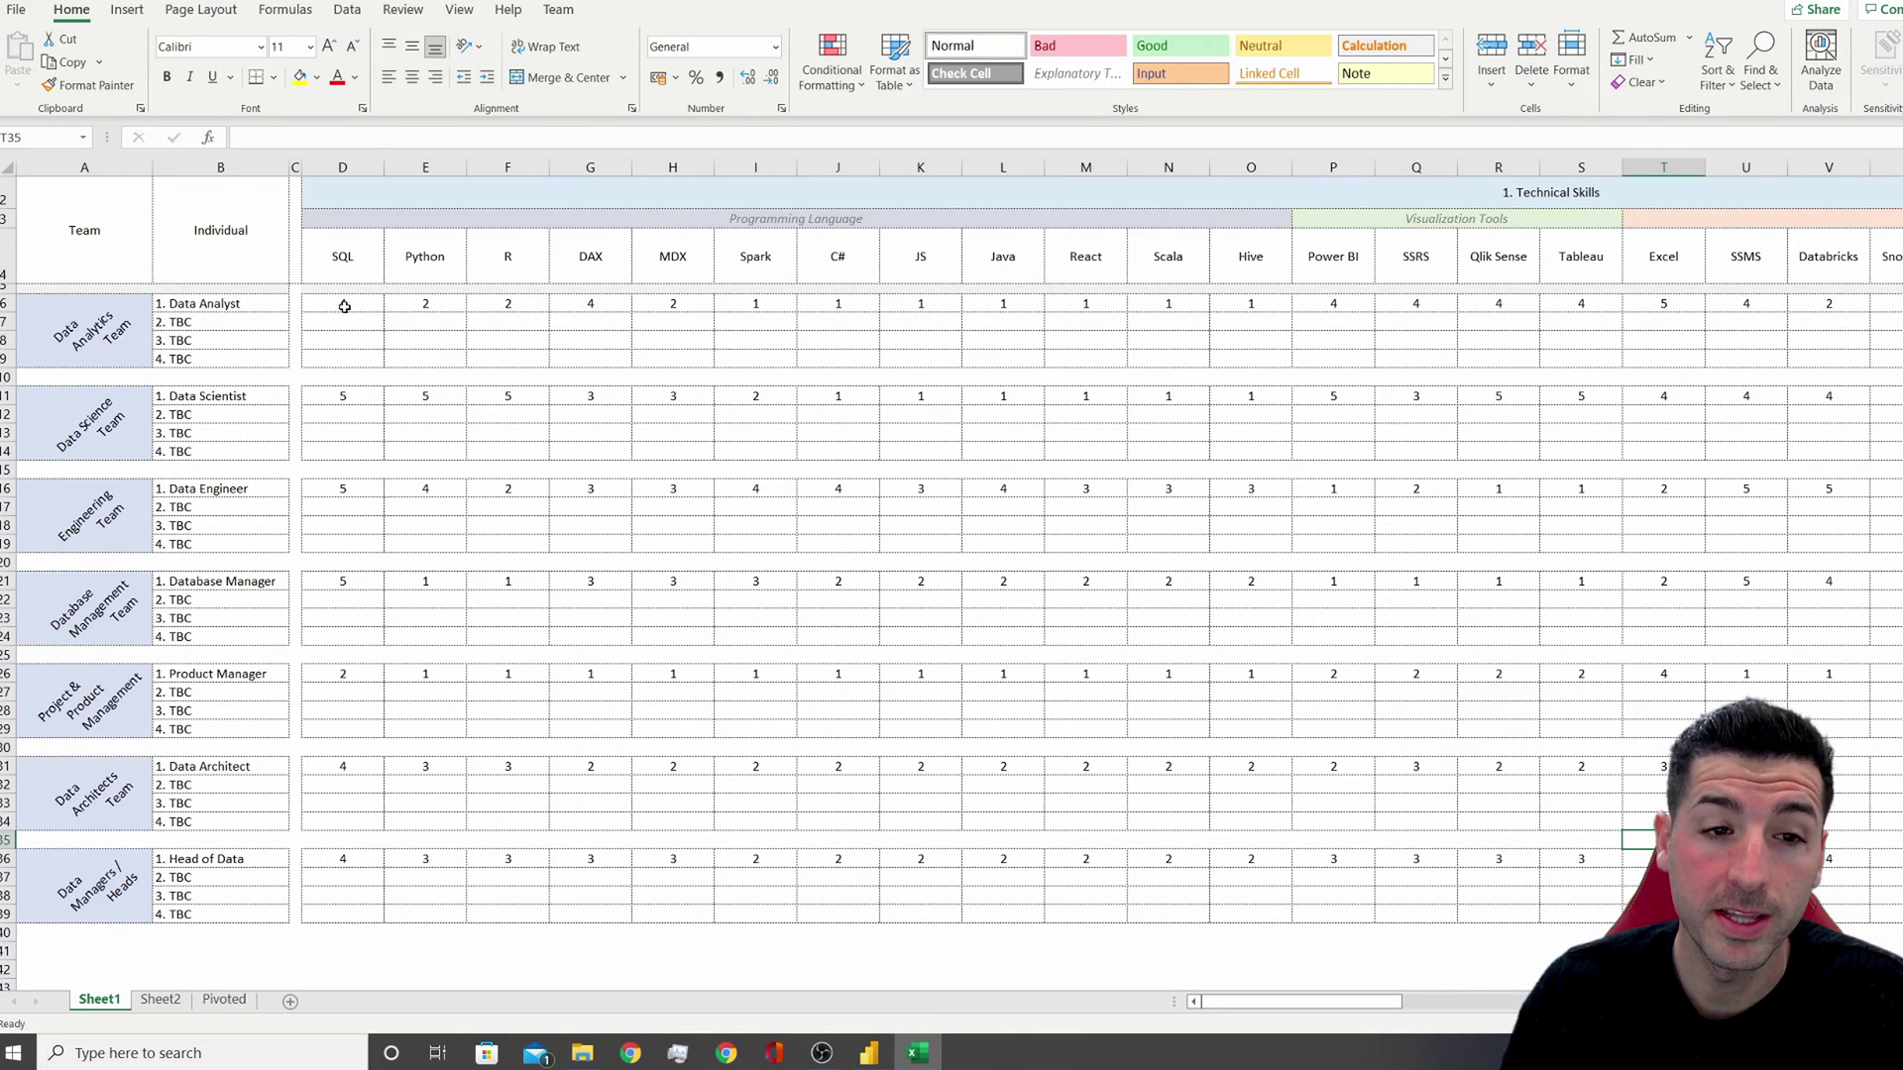
{"action": "left_click_drag", "start_coordinate": [345, 307], "coordinate": [591, 304]}
{"action": "left_click_drag", "start_coordinate": [344, 395], "coordinate": [556, 396]}
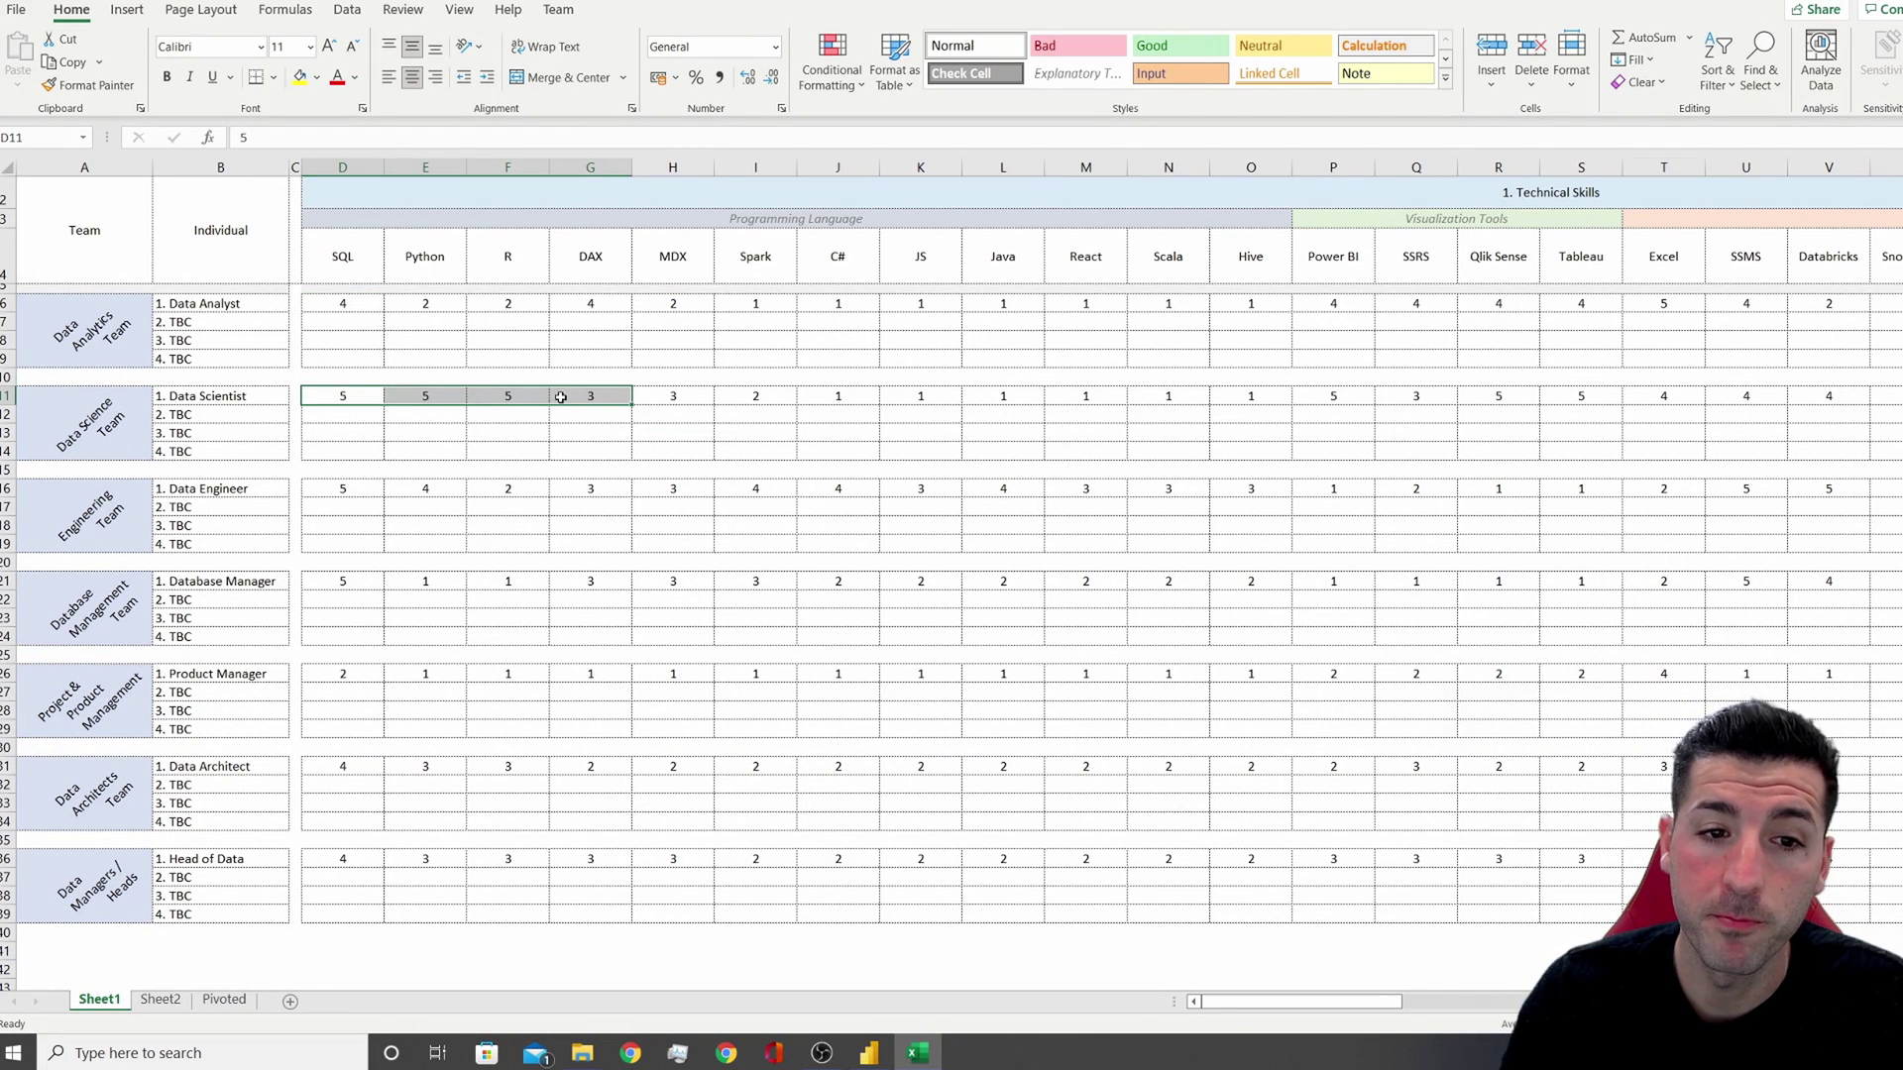
{"action": "left_click", "coordinate": [379, 504]}
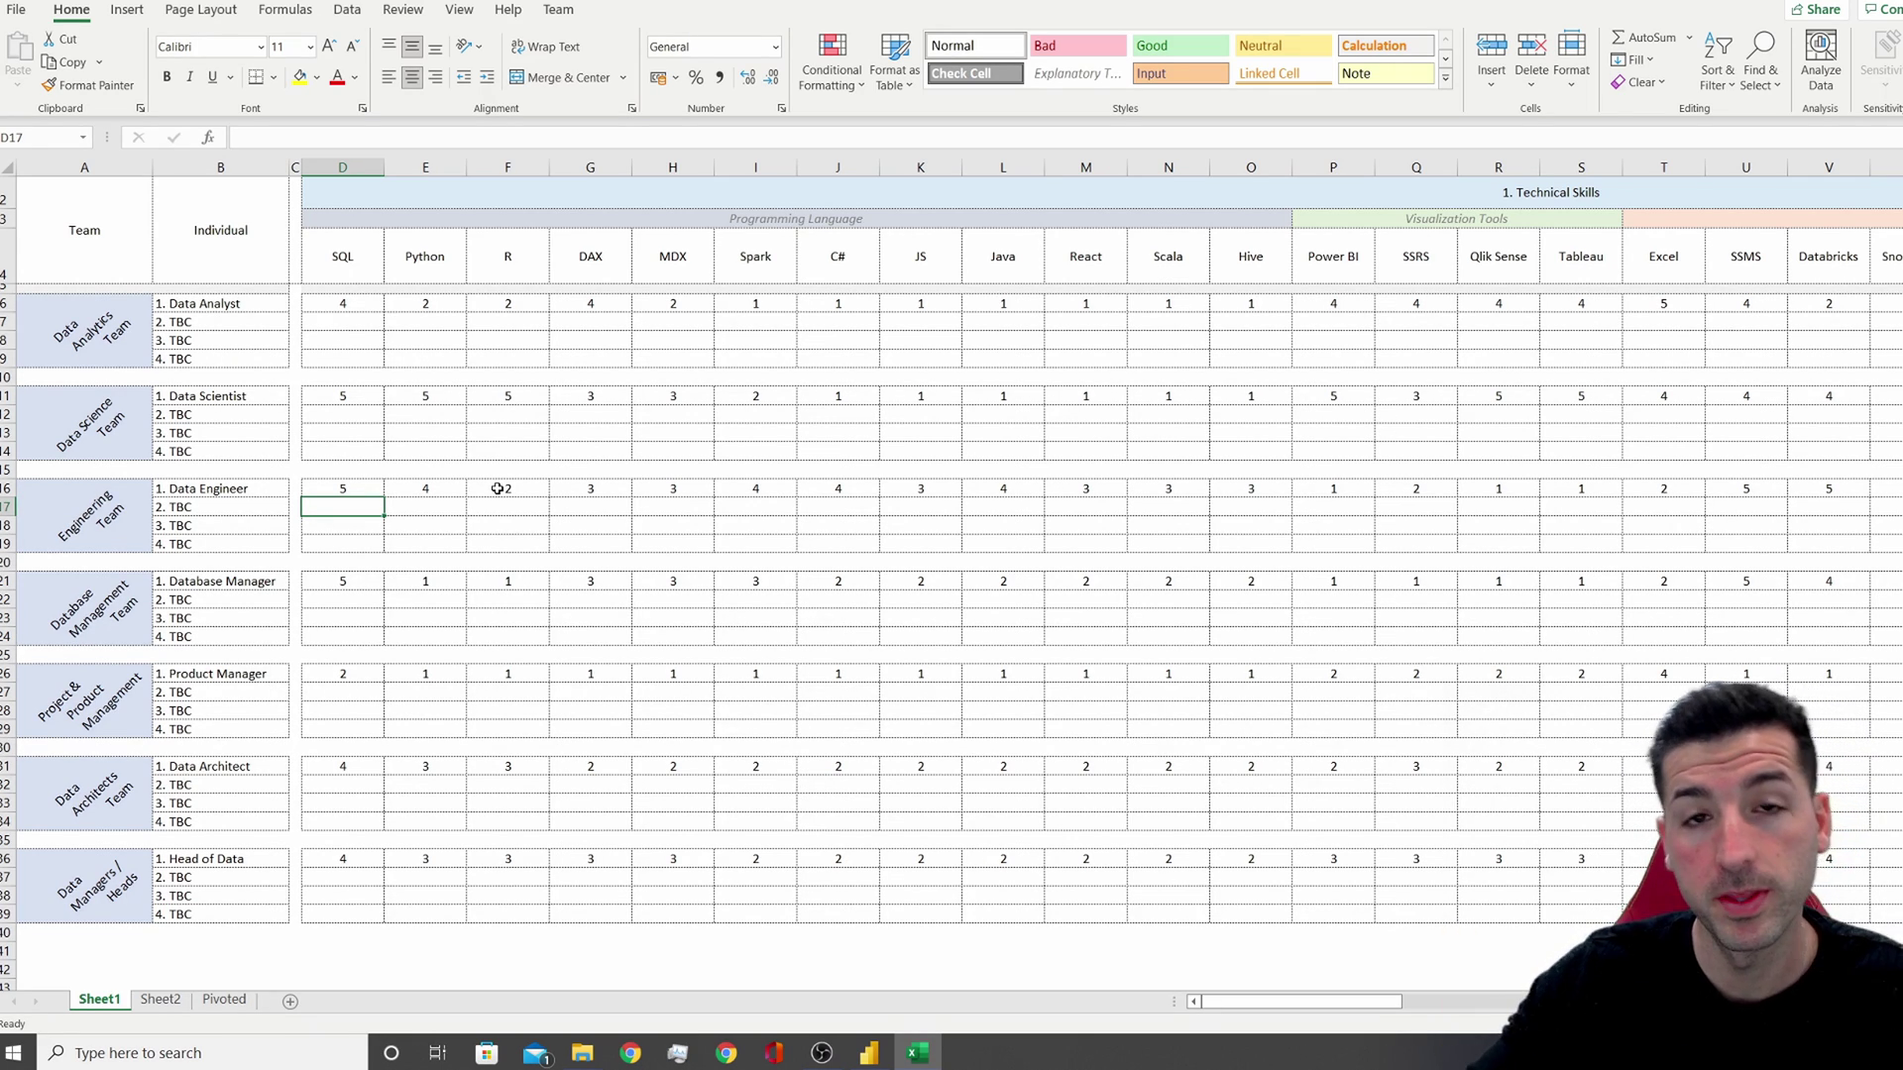
{"action": "left_click", "coordinate": [256, 305]}
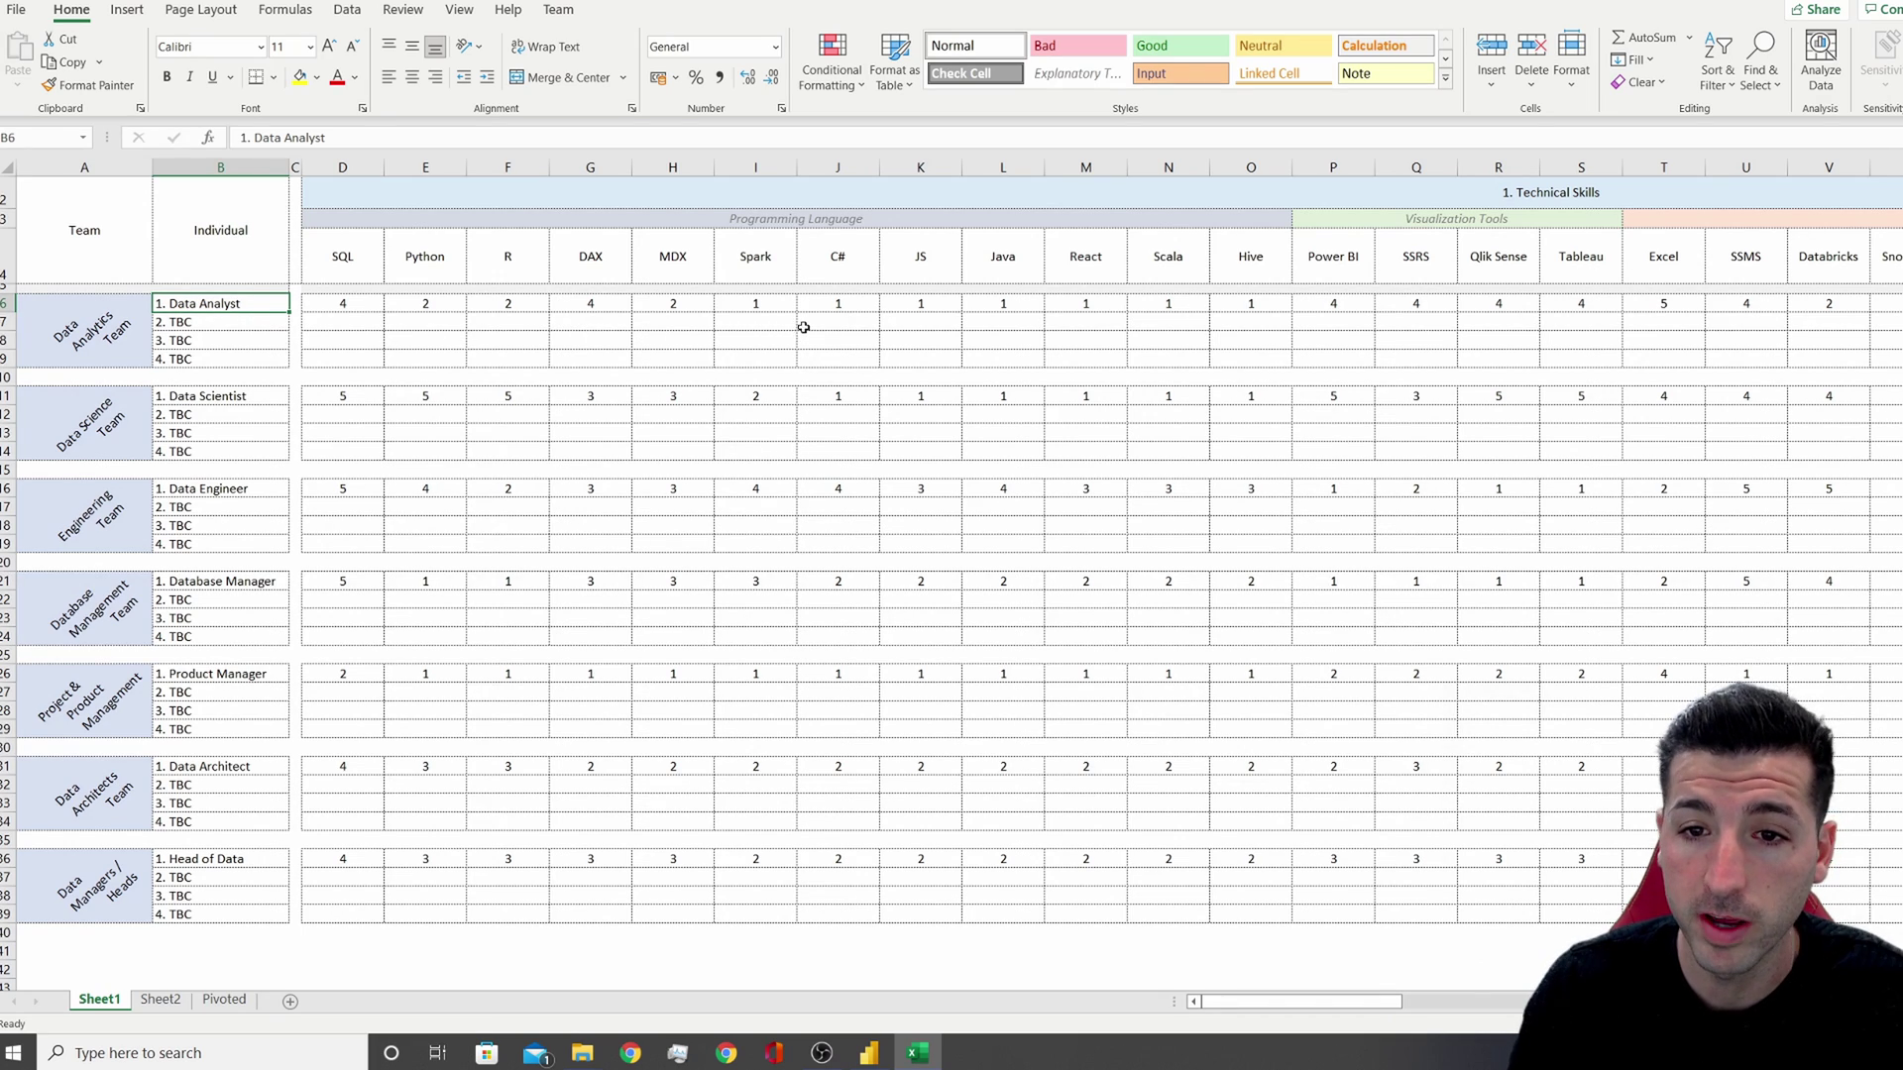
{"action": "left_click", "coordinate": [1027, 300]}
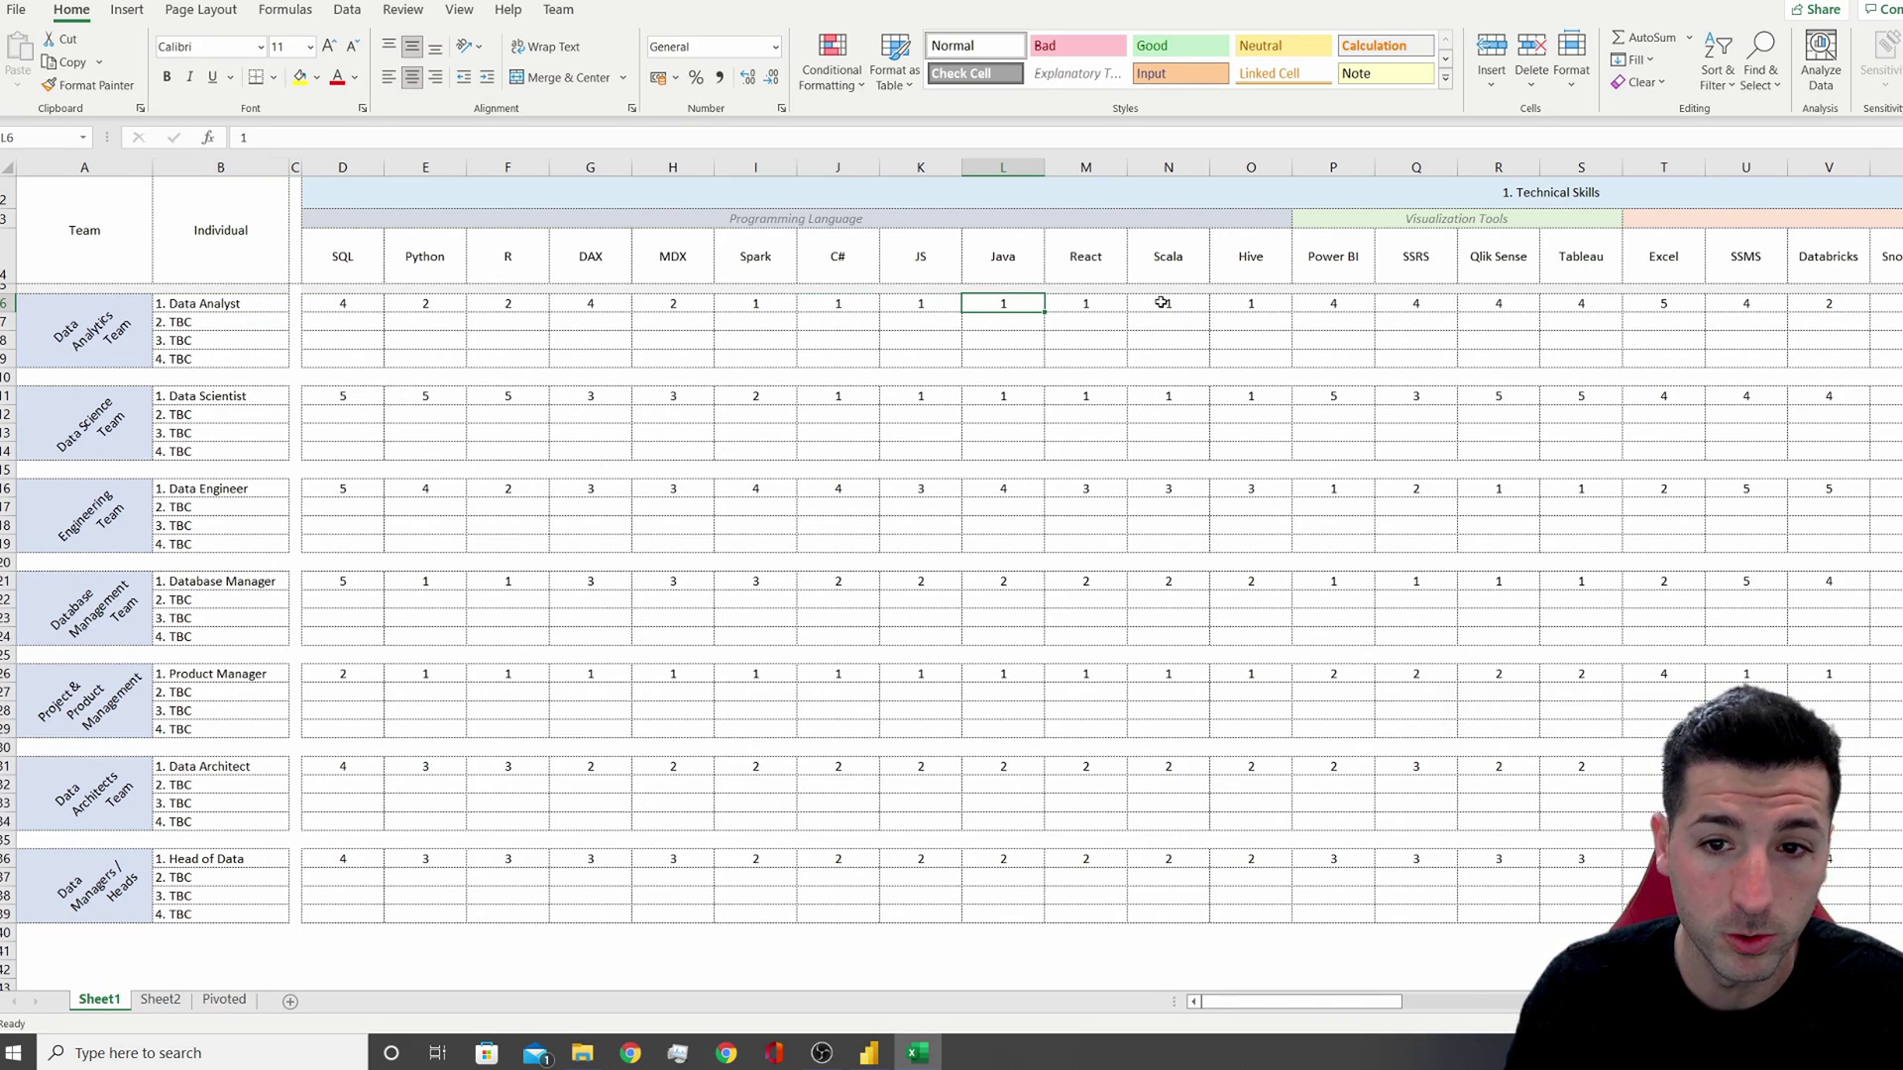
{"action": "left_click", "coordinate": [1160, 304]}
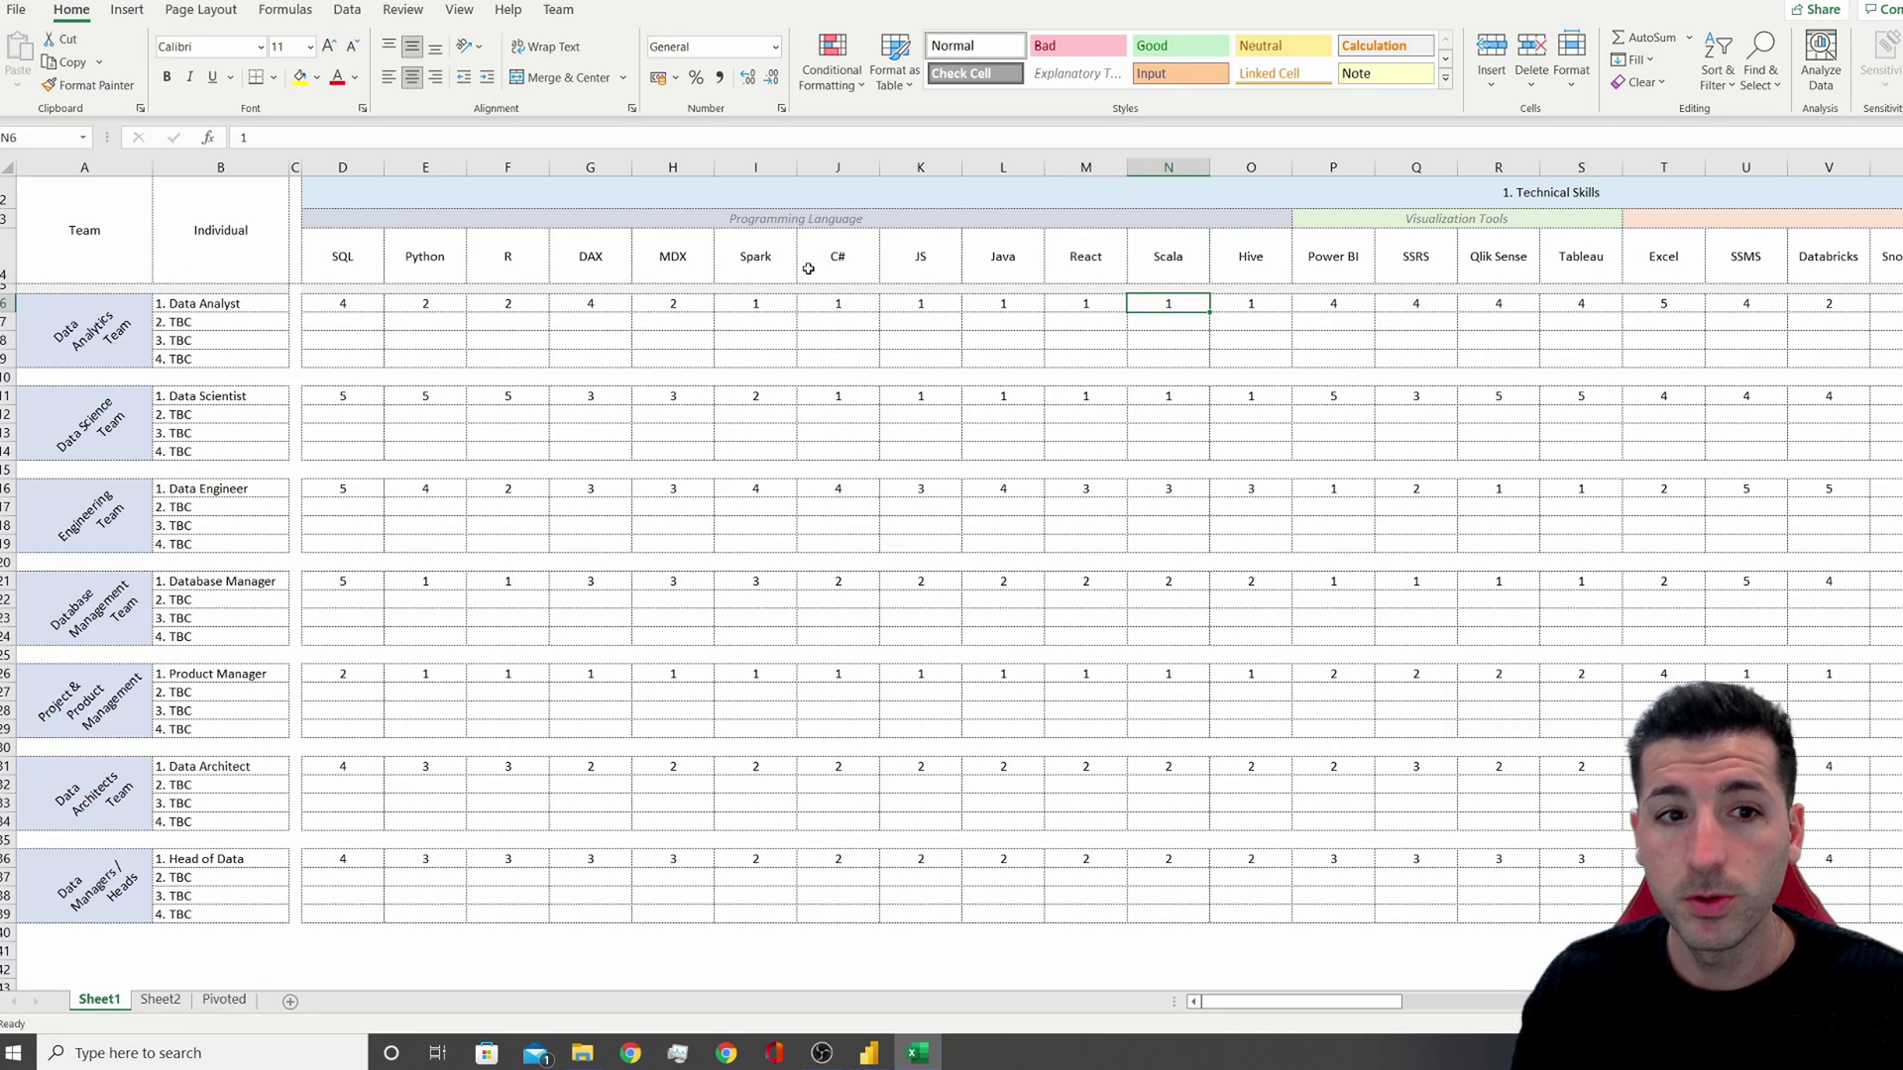
{"action": "left_click", "coordinate": [372, 260]}
{"action": "key", "text": "ctrl+shift+Right"}
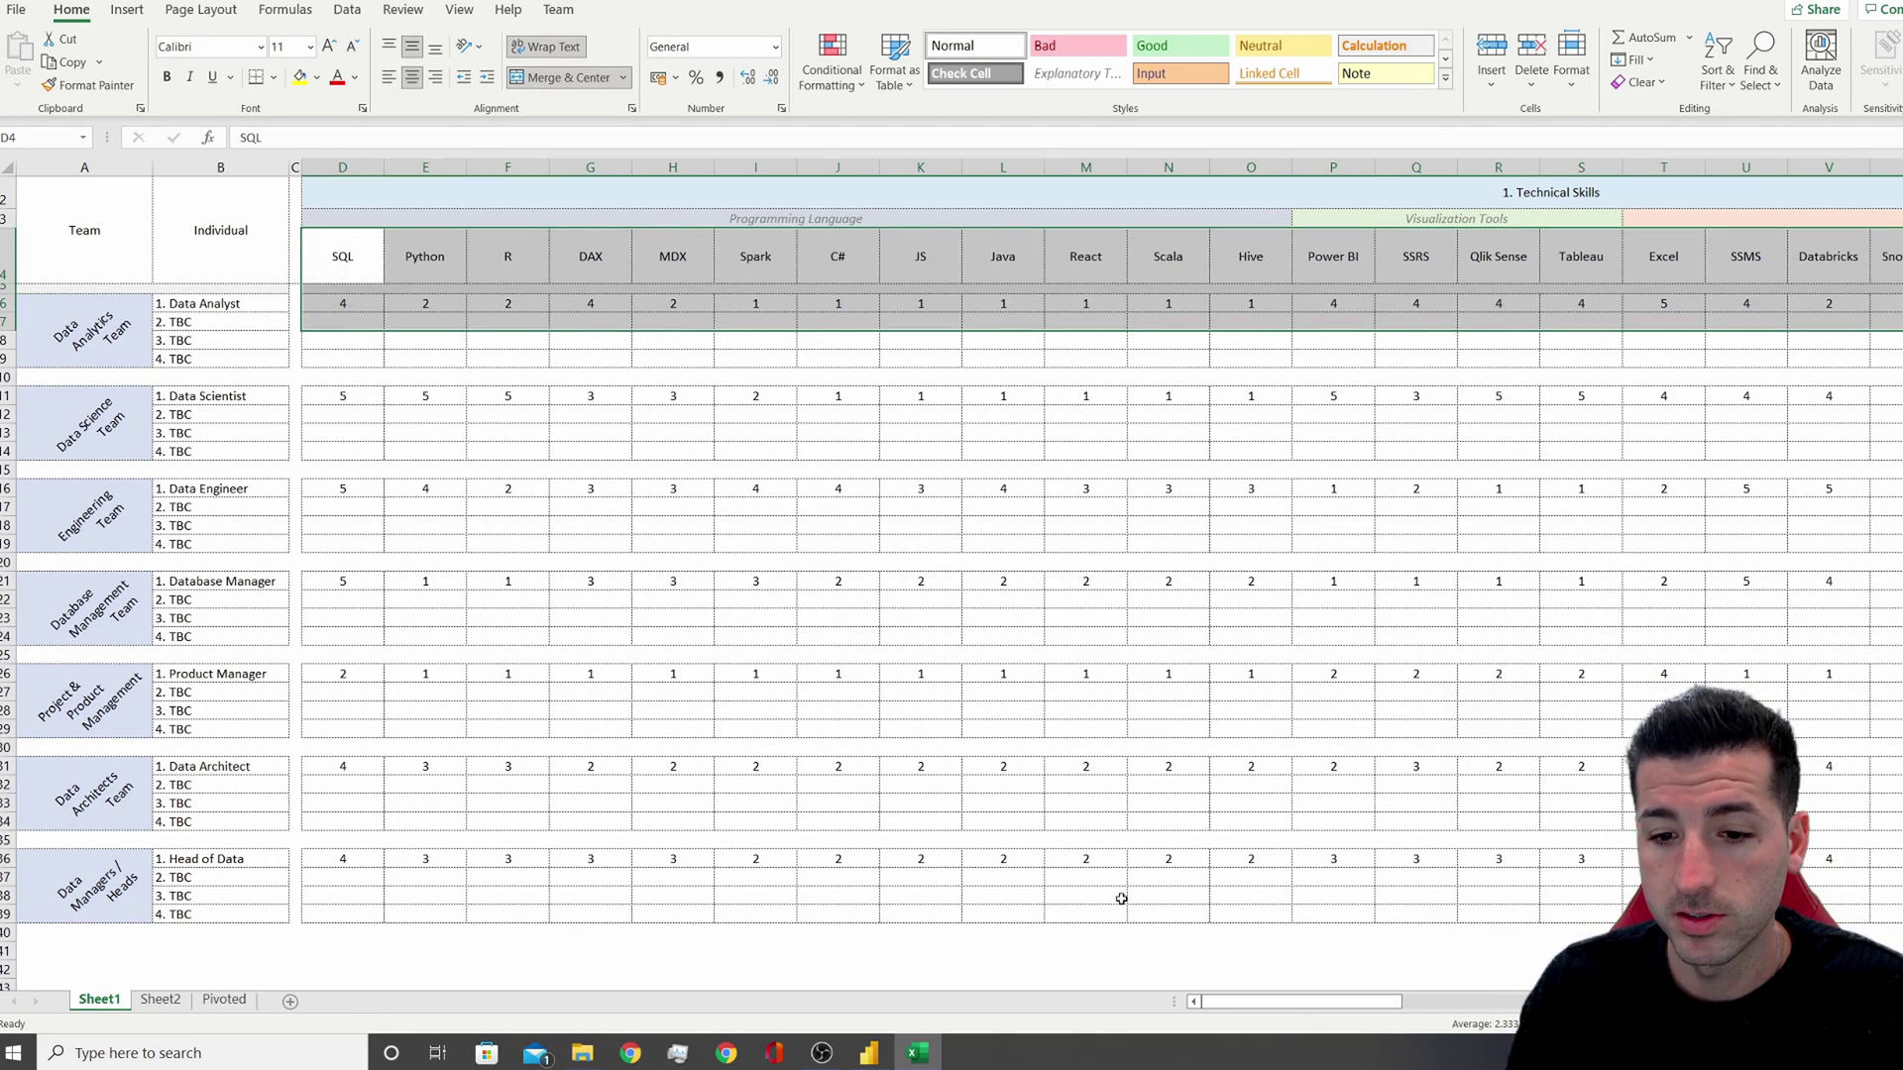
{"action": "left_click_drag", "start_coordinate": [1286, 1001], "coordinate": [1158, 1021]}
{"action": "left_click", "coordinate": [114, 441]}
{"action": "left_click", "coordinate": [109, 496]}
{"action": "key", "text": "Return"}
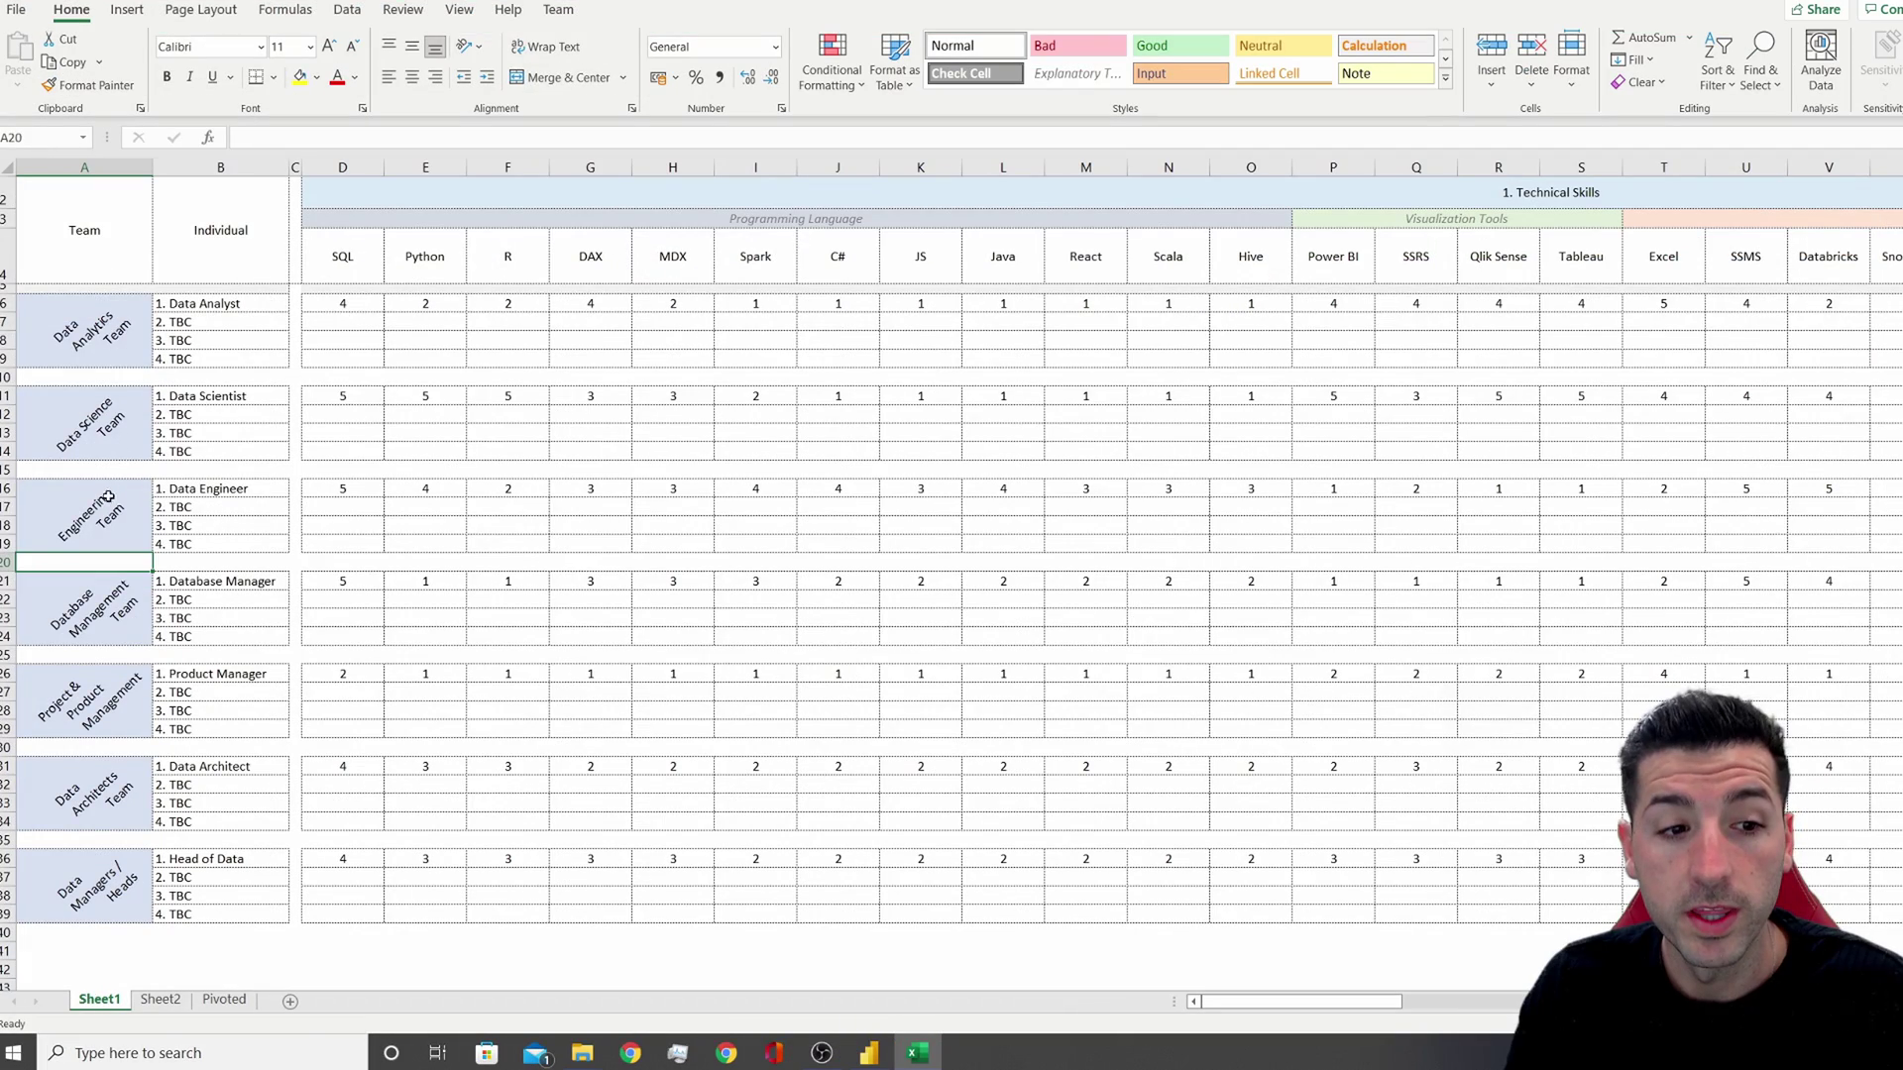
{"action": "left_click", "coordinate": [99, 605]}
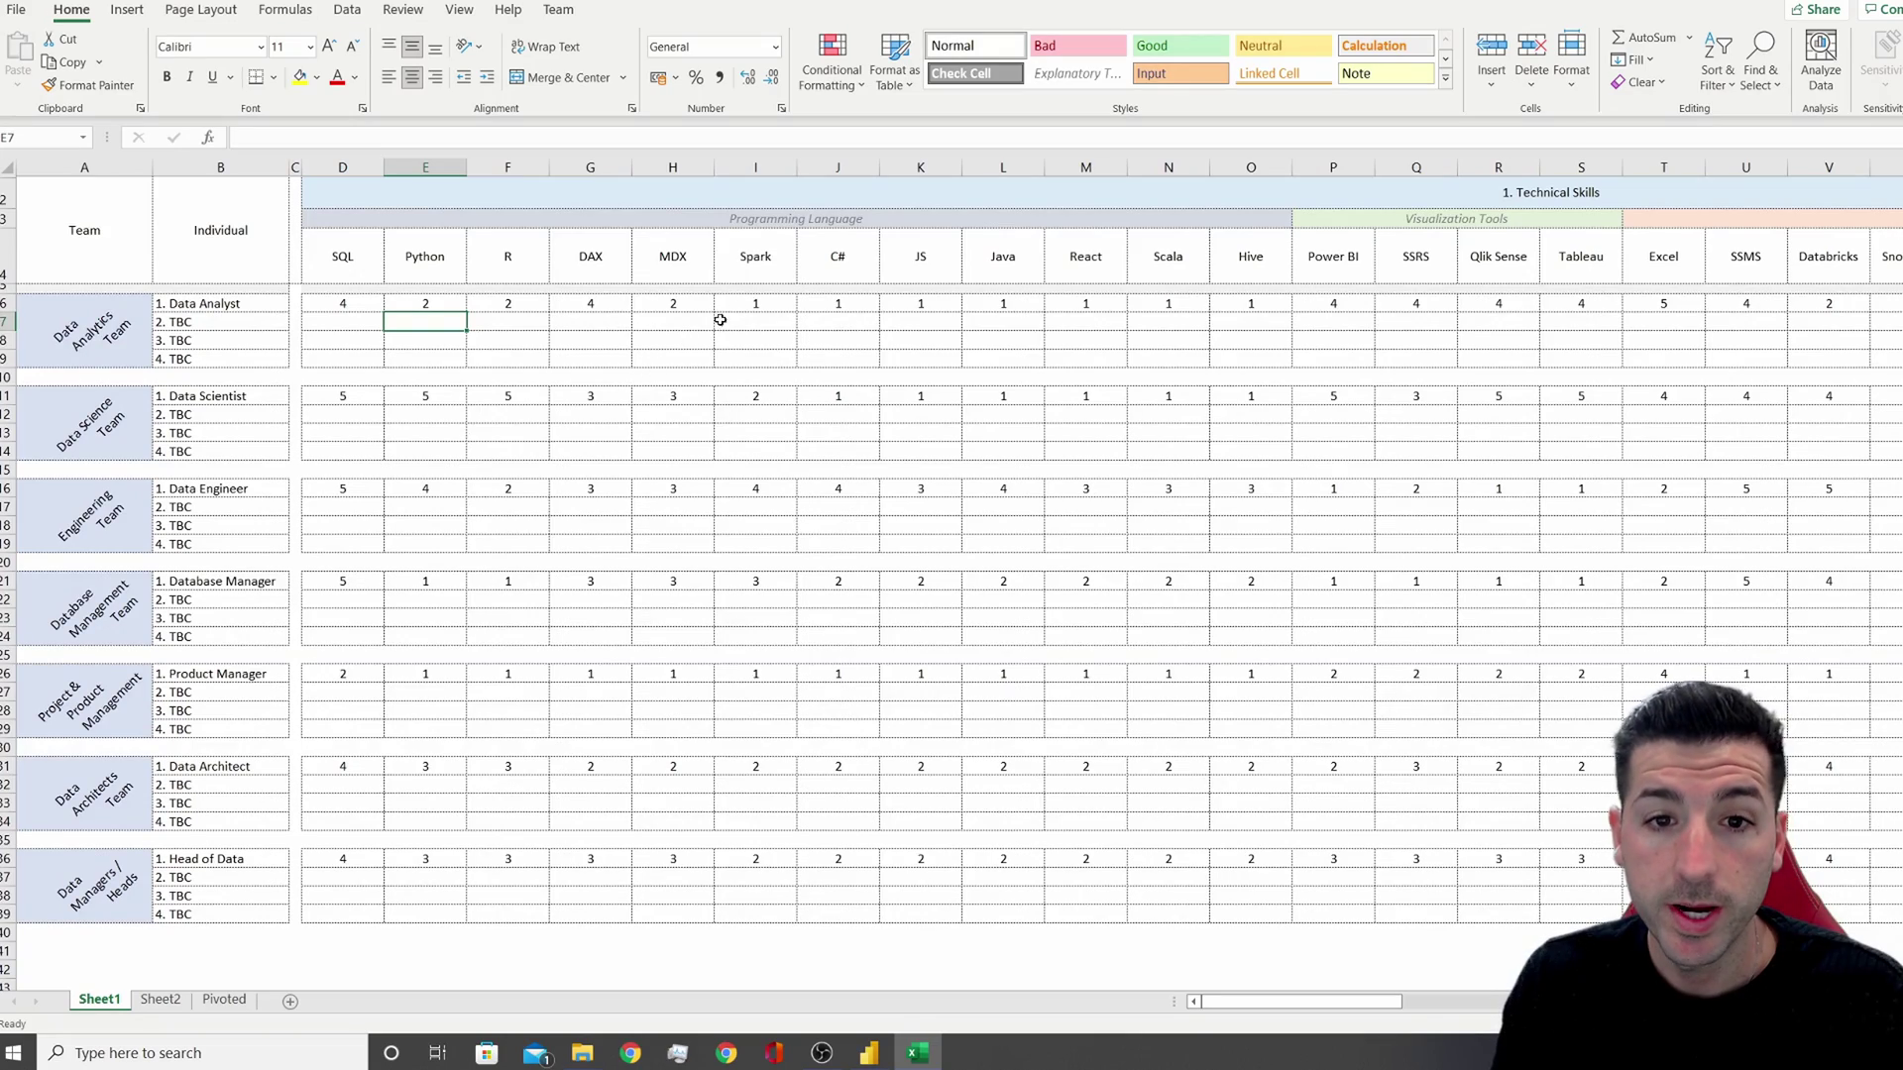
{"action": "left_click_drag", "start_coordinate": [723, 219], "coordinate": [783, 252]}
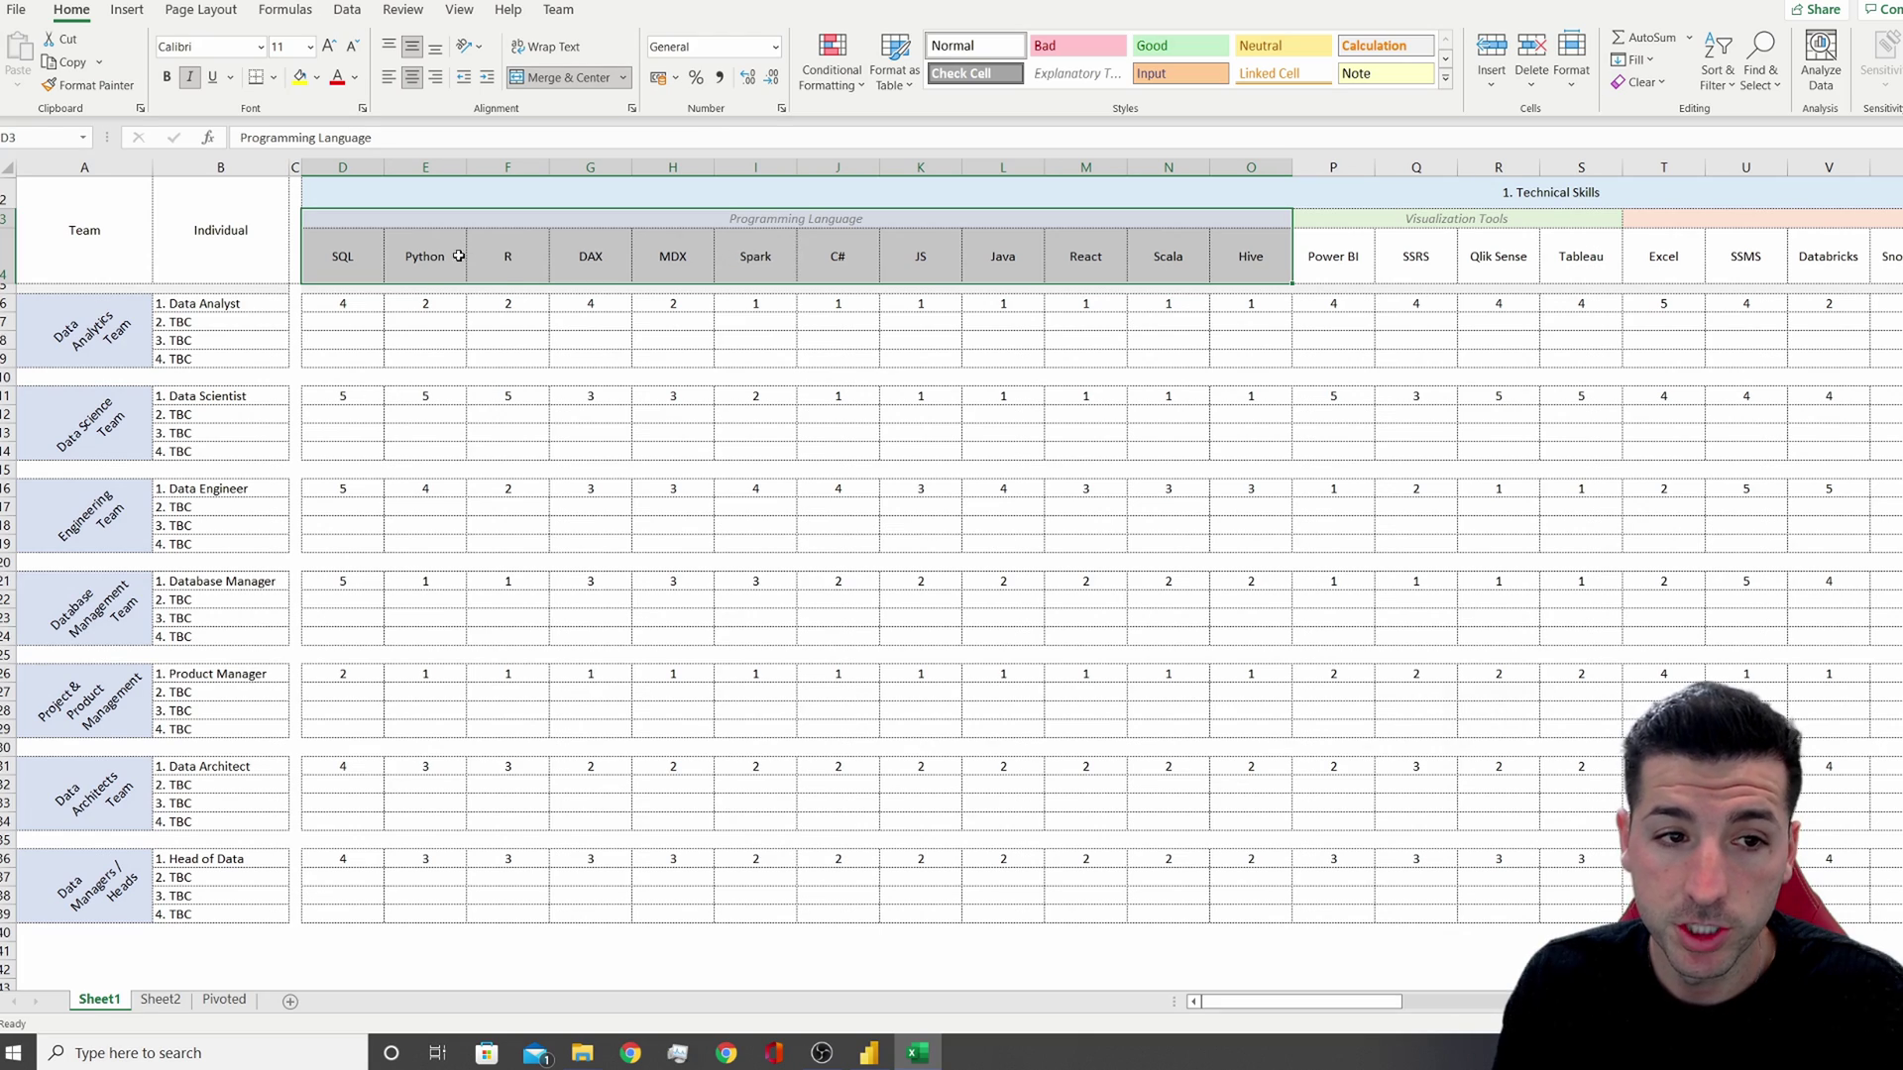
Step: Go over the SQL, Python, R, DAX, MDX and Spark skill headers in row 4
{"action": "left_click", "coordinate": [347, 272]}
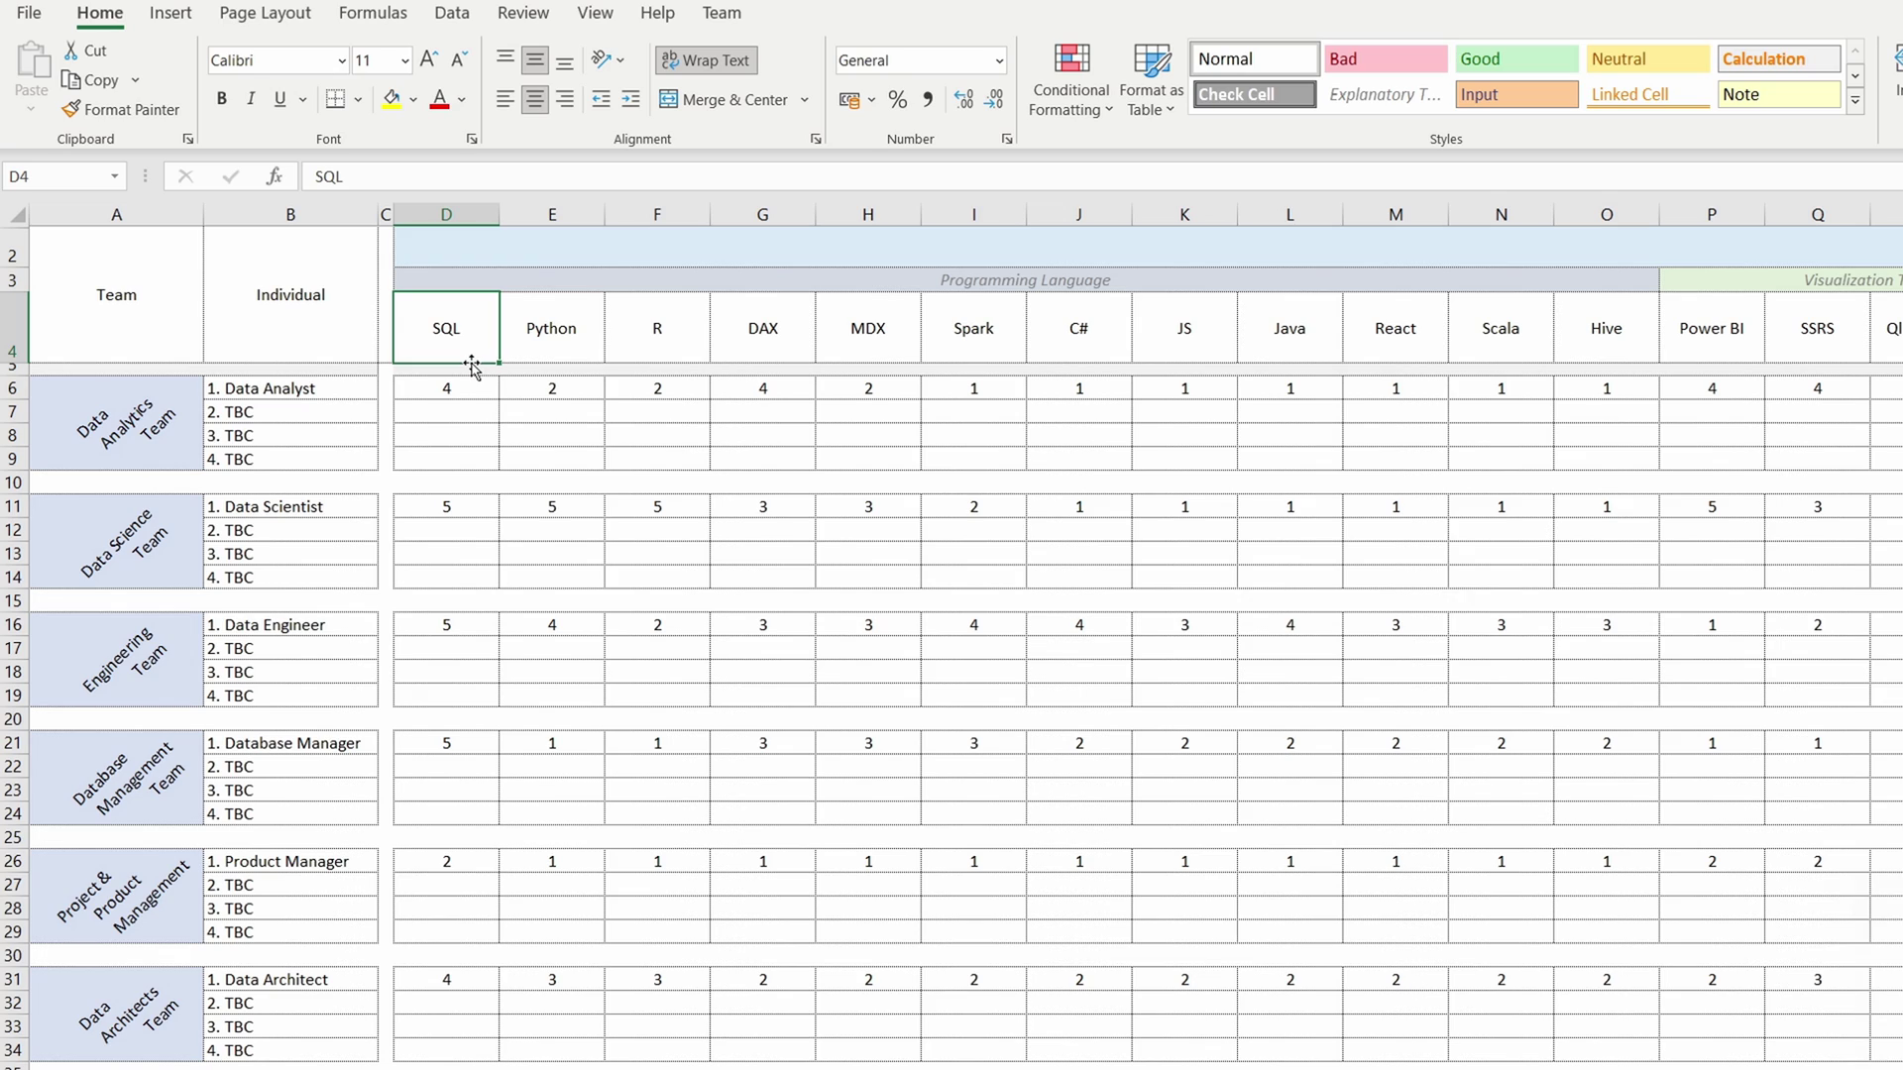
{"action": "left_click", "coordinate": [531, 353]}
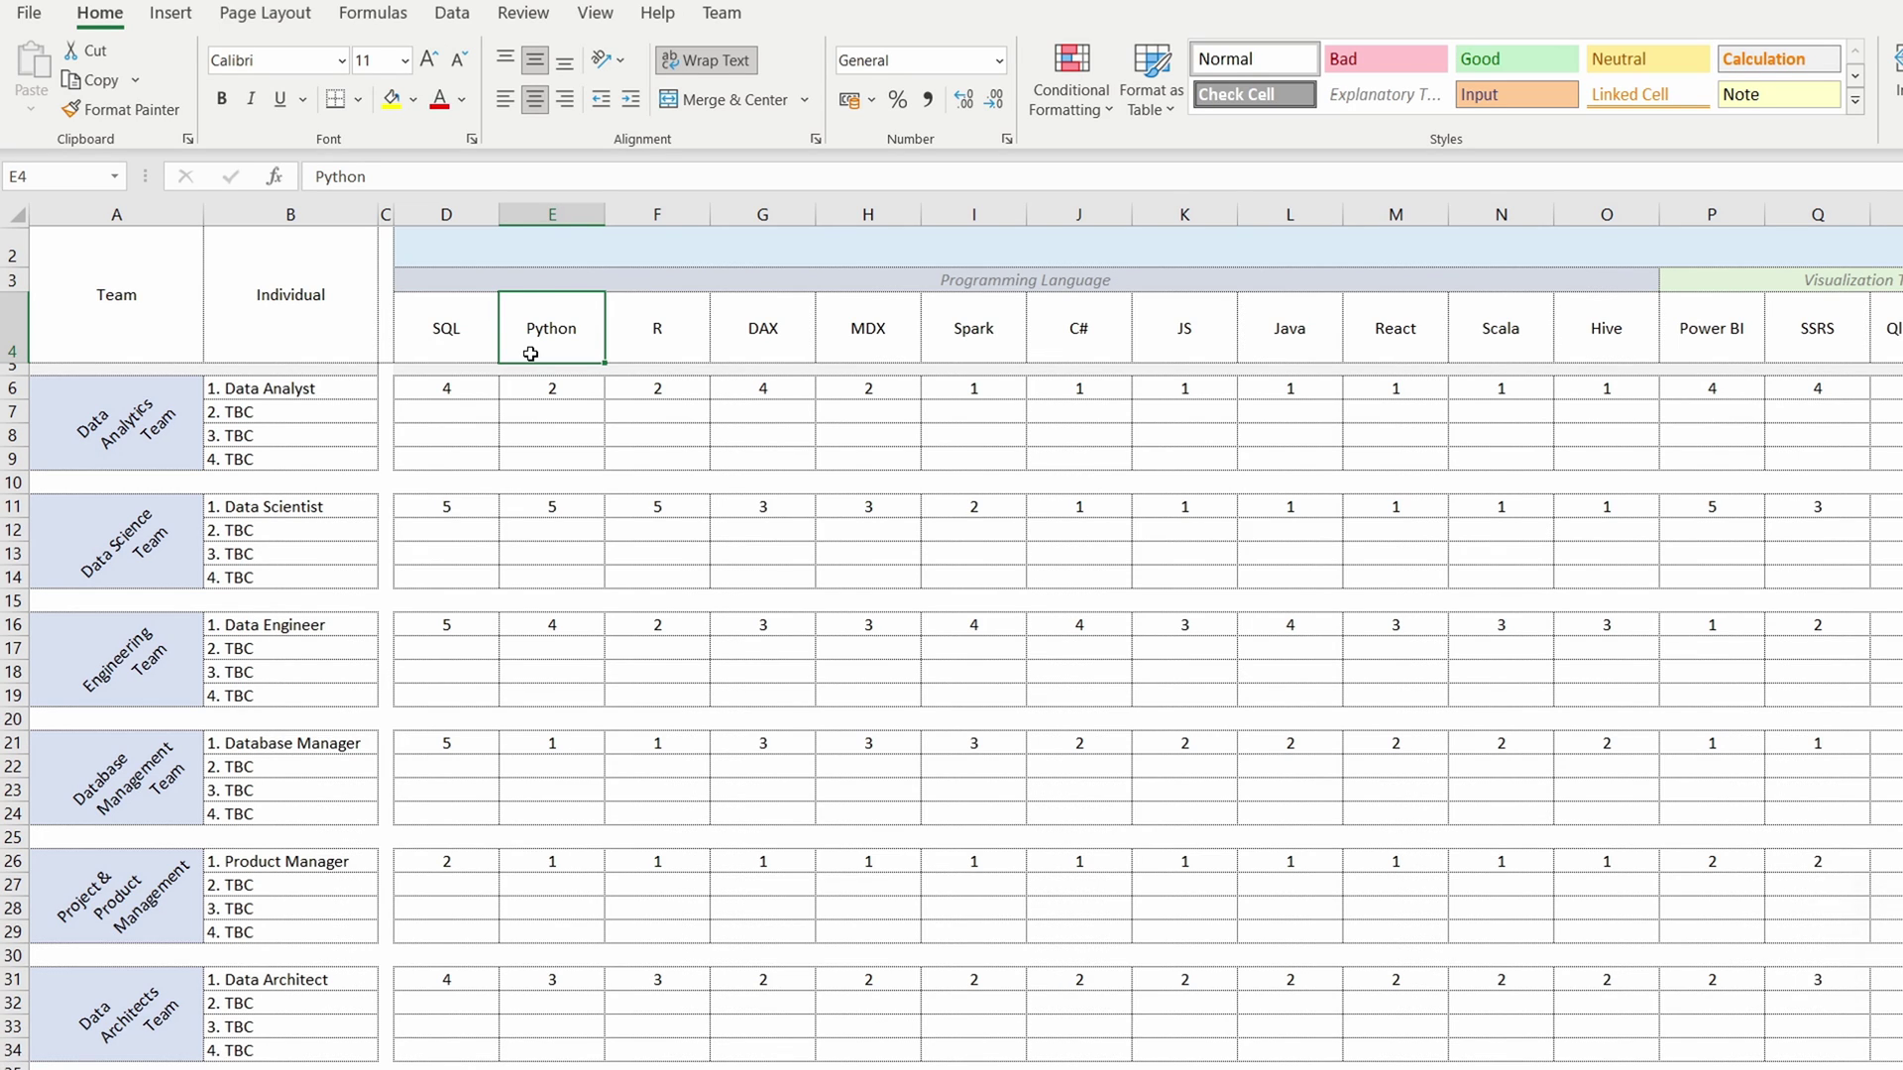
{"action": "left_click", "coordinate": [631, 333]}
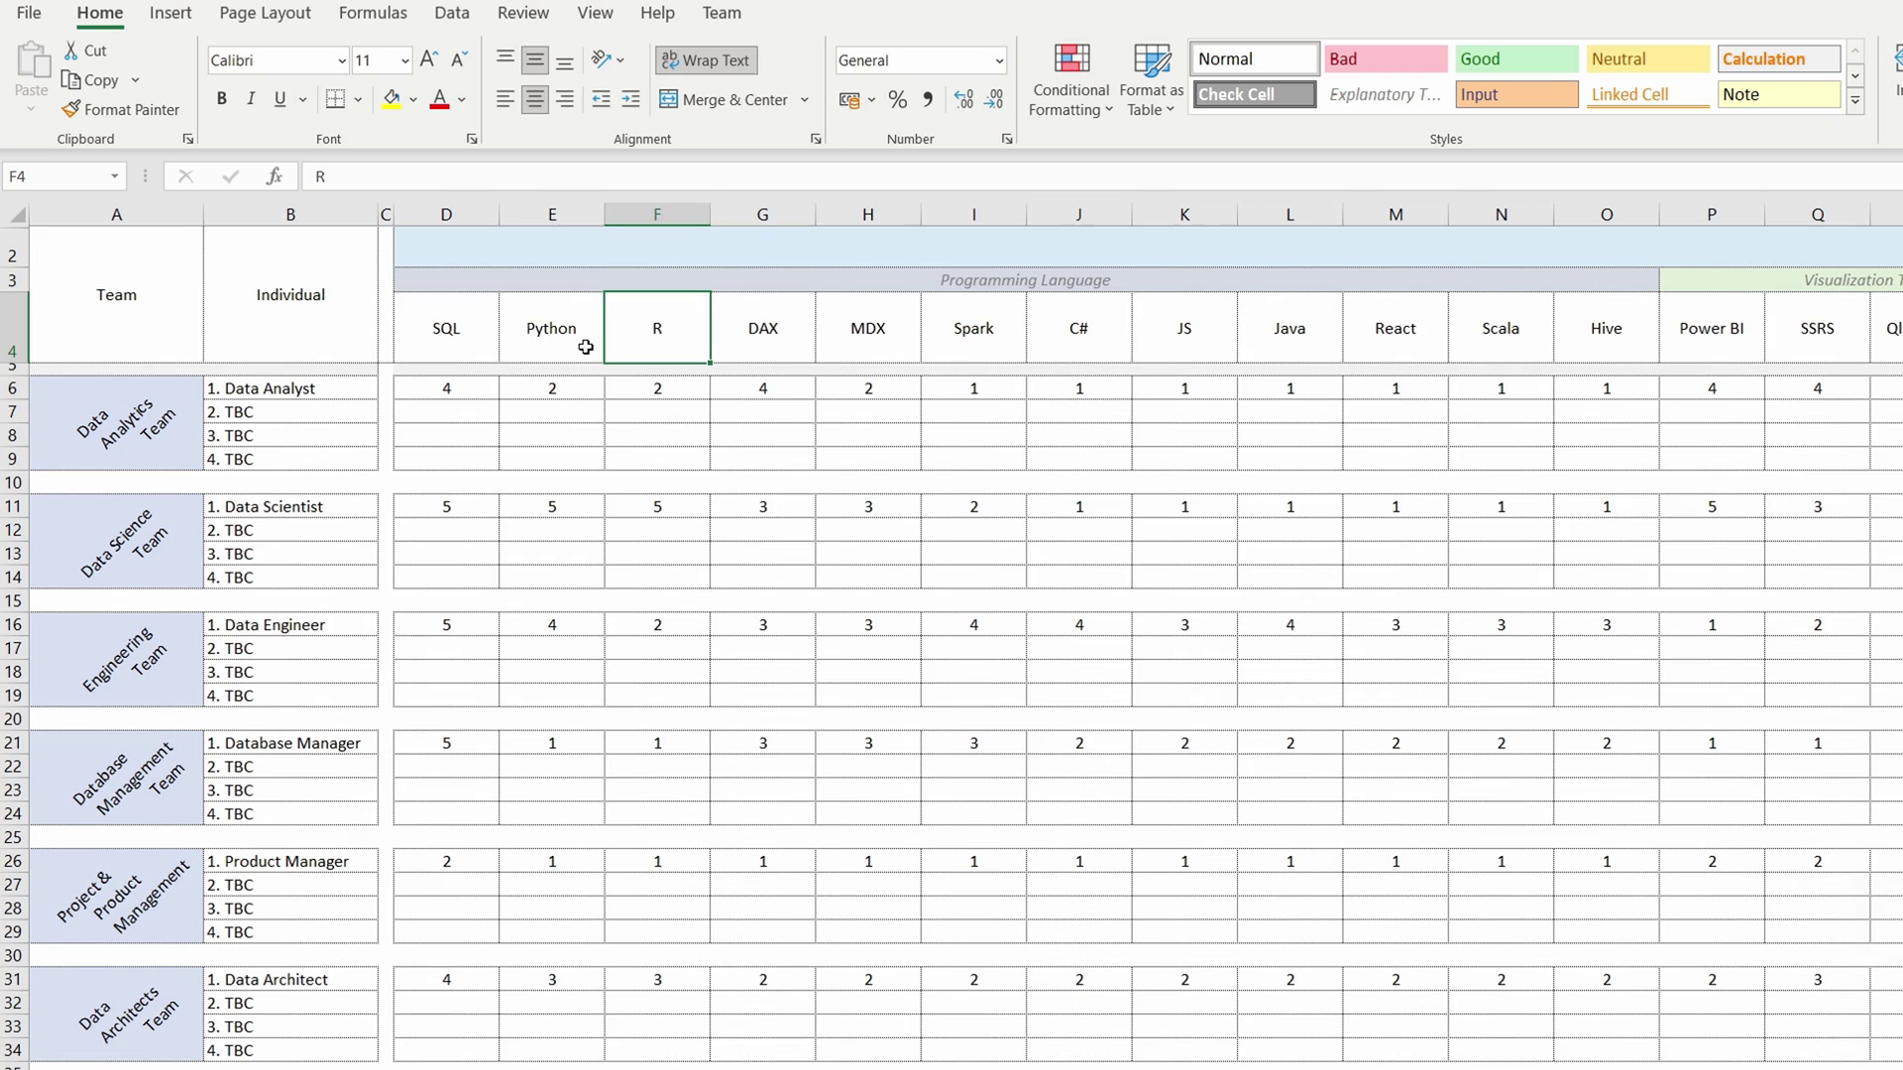
{"action": "left_click", "coordinate": [586, 348]}
{"action": "left_click", "coordinate": [786, 343]}
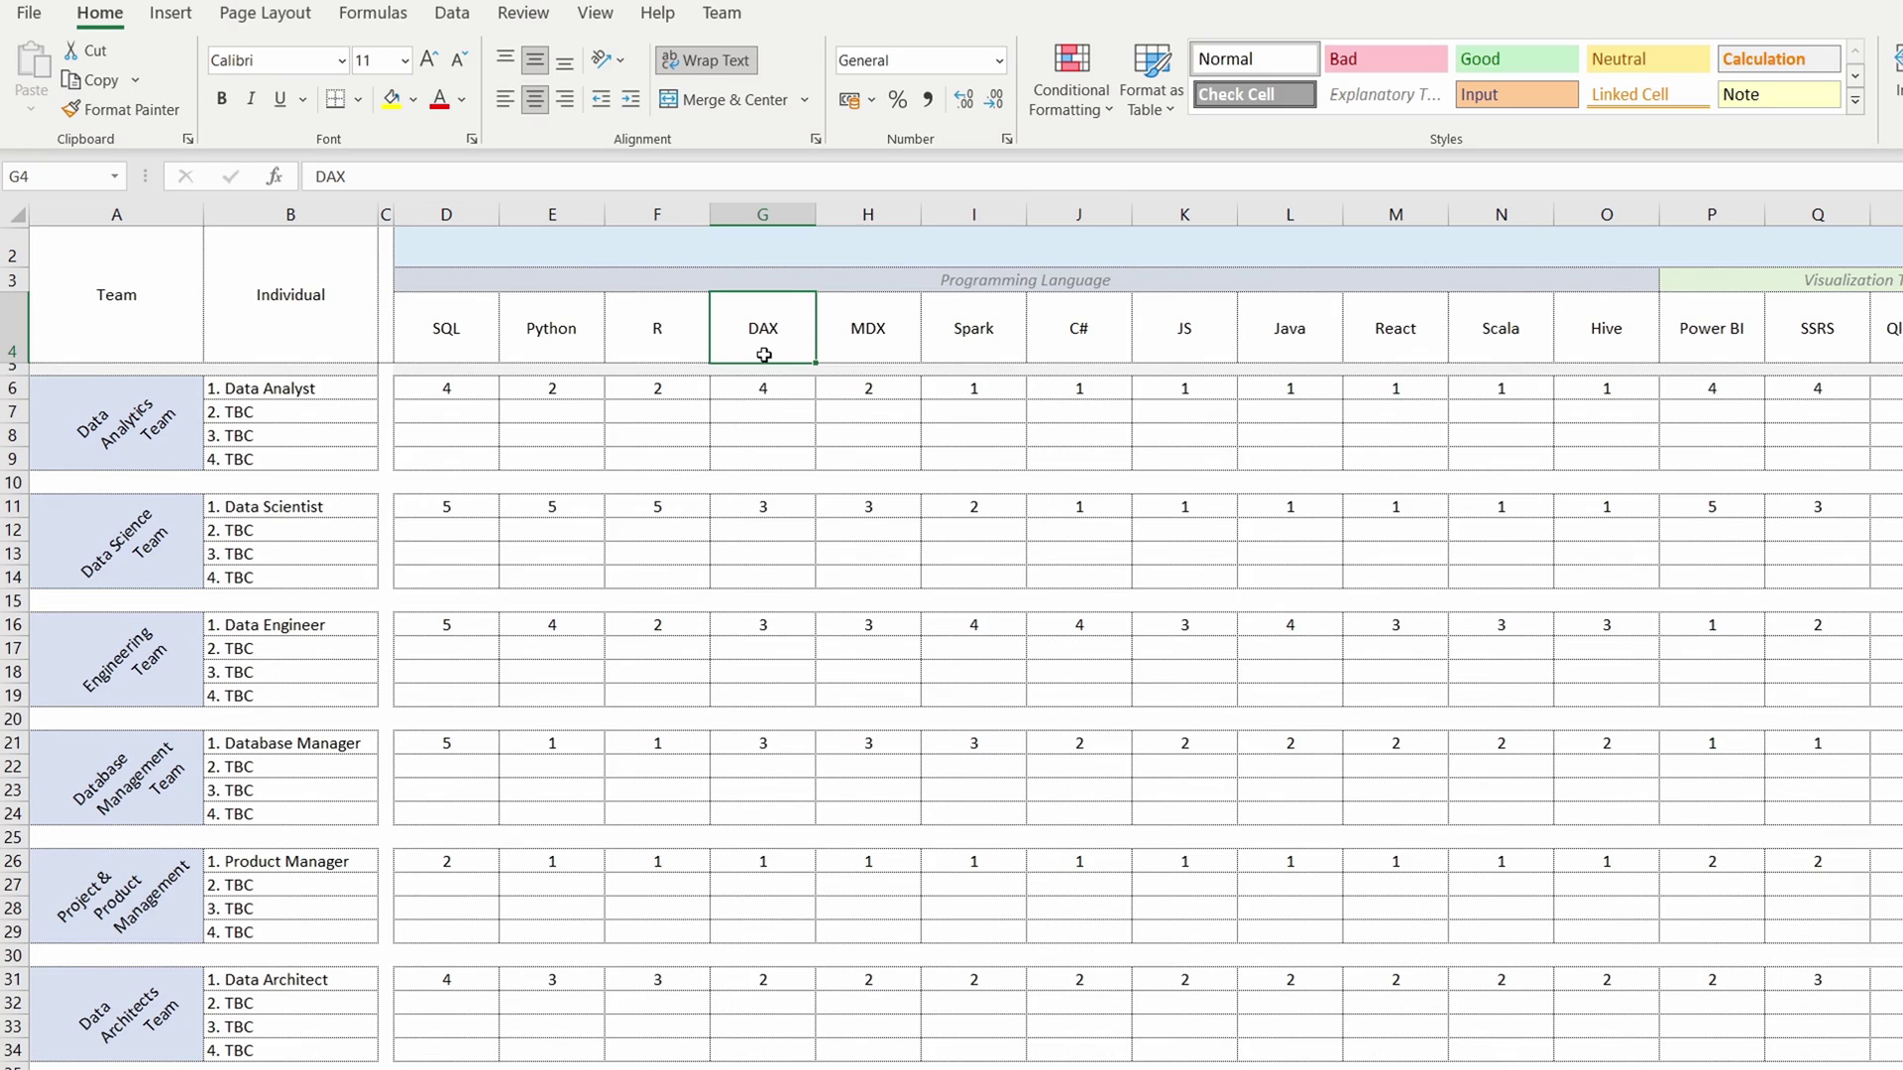
{"action": "left_click", "coordinate": [862, 337]}
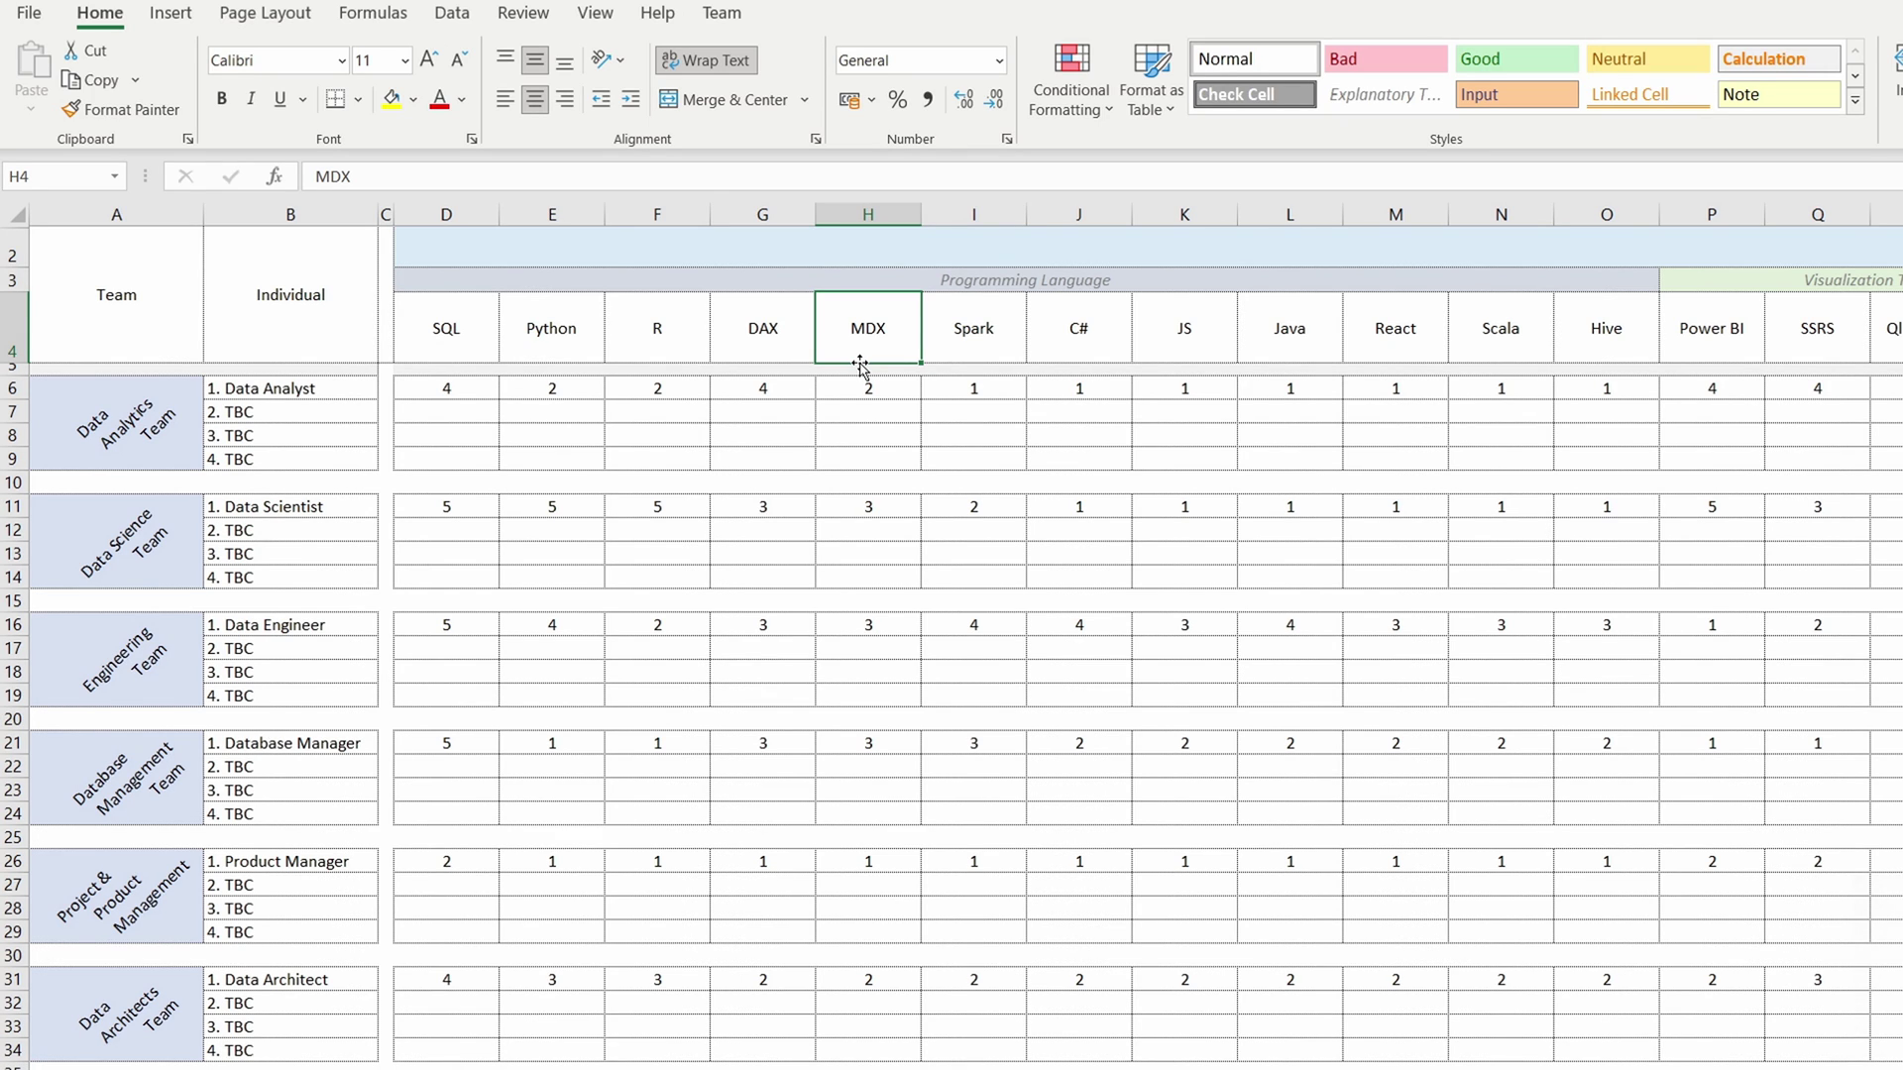
{"action": "left_click", "coordinate": [973, 355]}
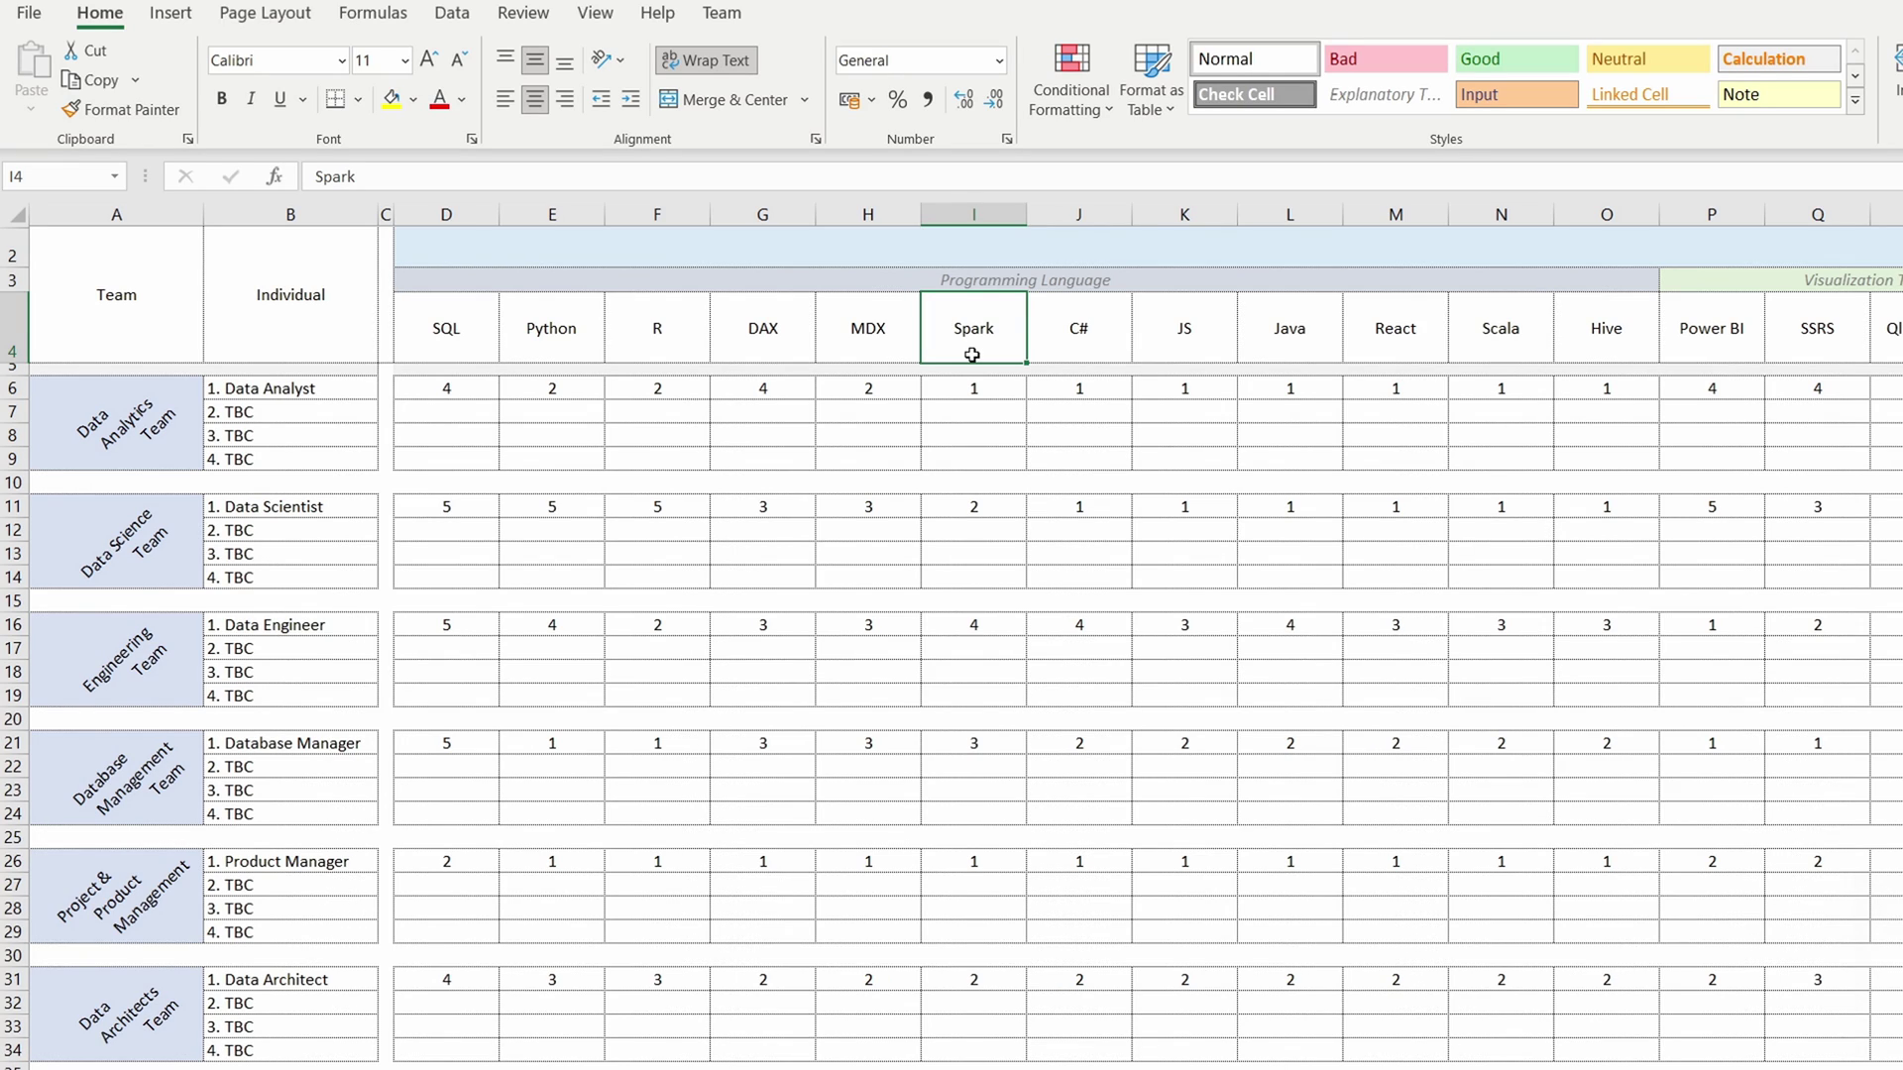
Step: Go over the C#, JS, React, Scala and Hive headers, select Python through Hive, and return to Power BI
{"action": "left_click", "coordinate": [1106, 340]}
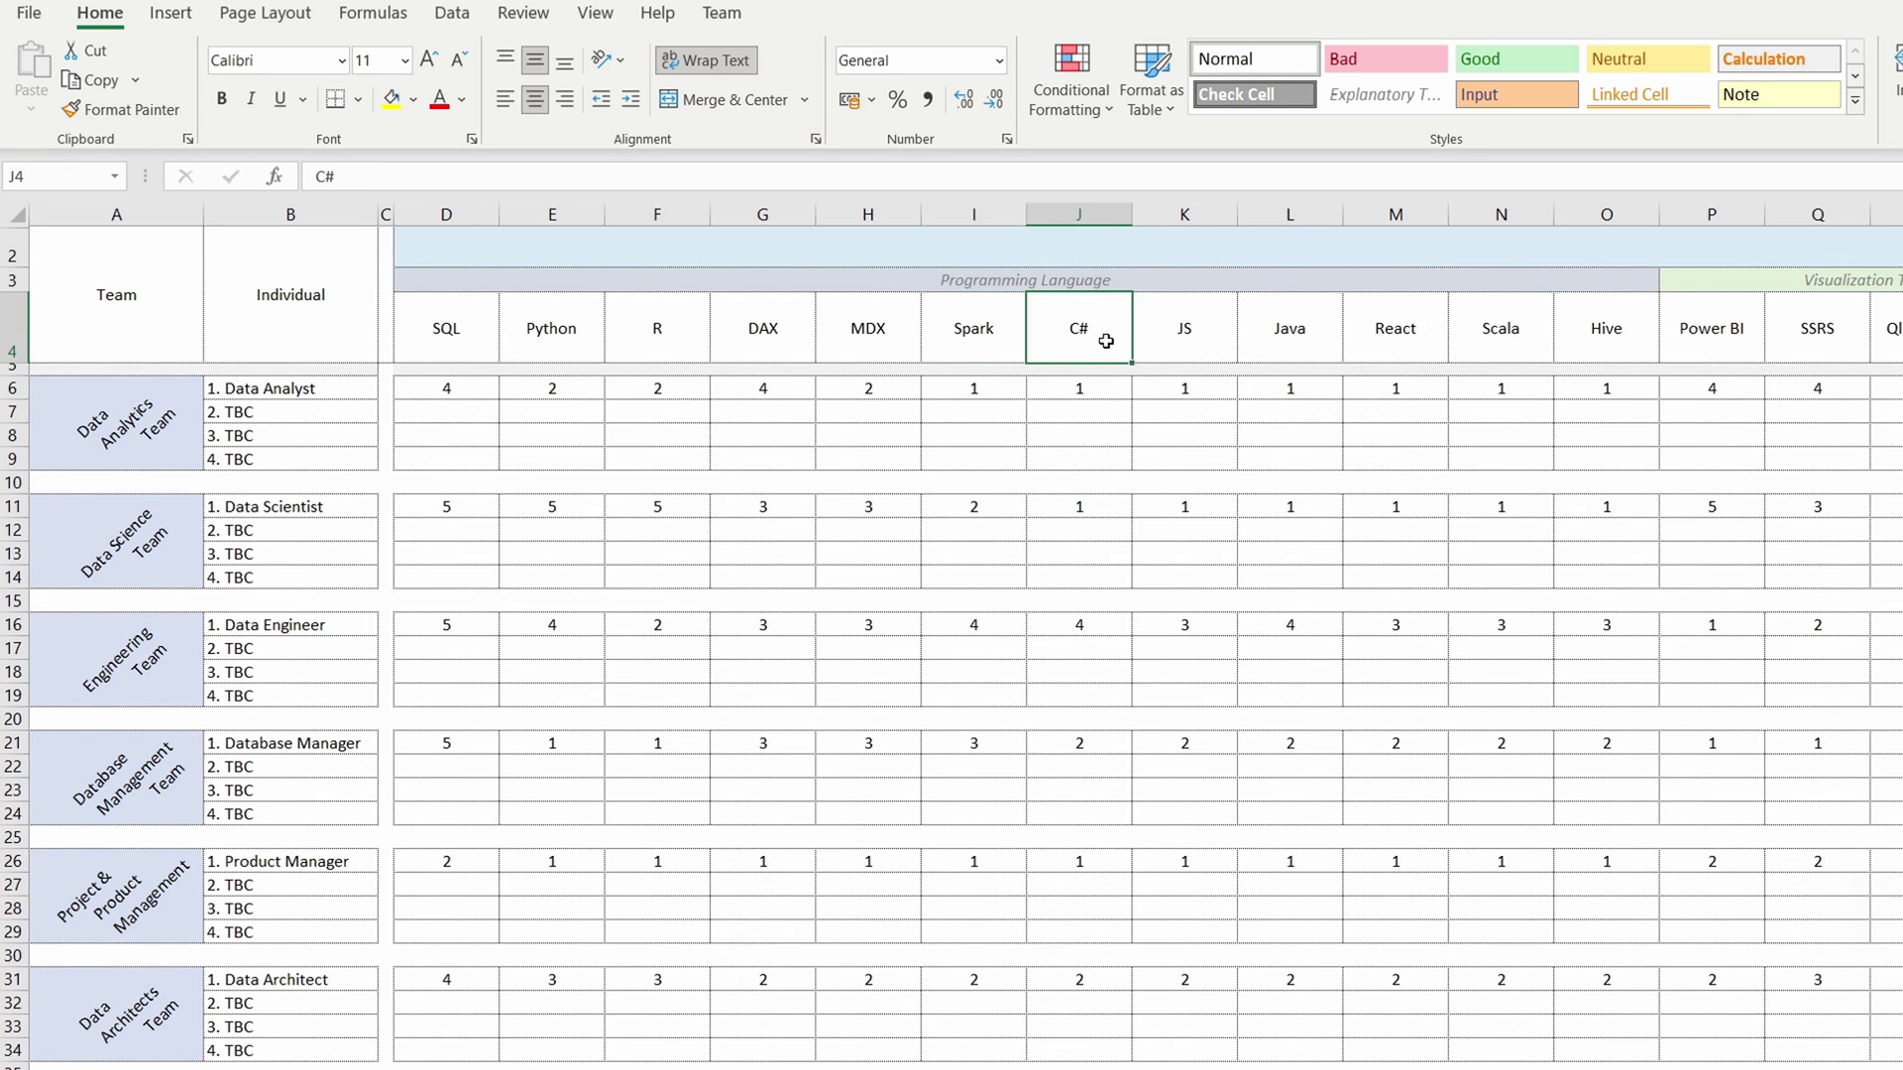
{"action": "left_click", "coordinate": [1209, 349]}
{"action": "left_click", "coordinate": [1348, 355]}
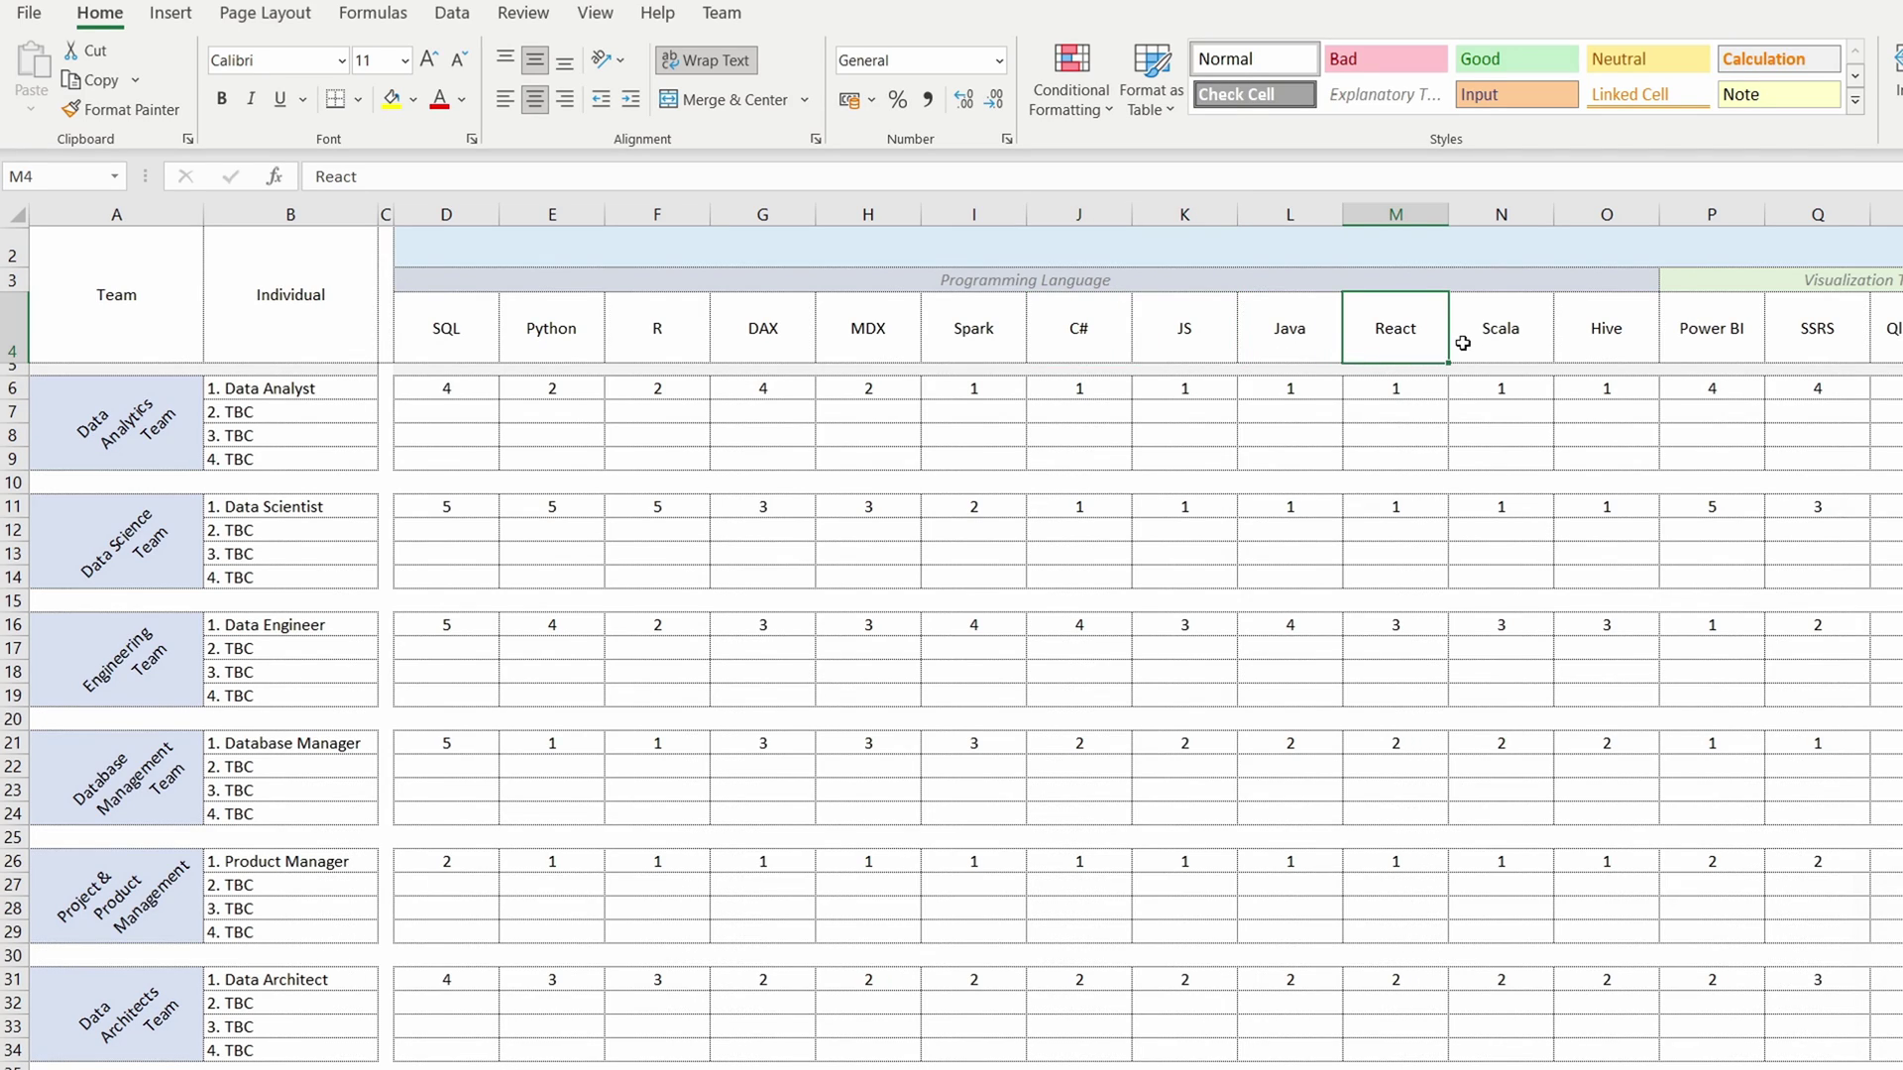
{"action": "left_click", "coordinate": [1522, 346]}
{"action": "left_click", "coordinate": [1623, 346]}
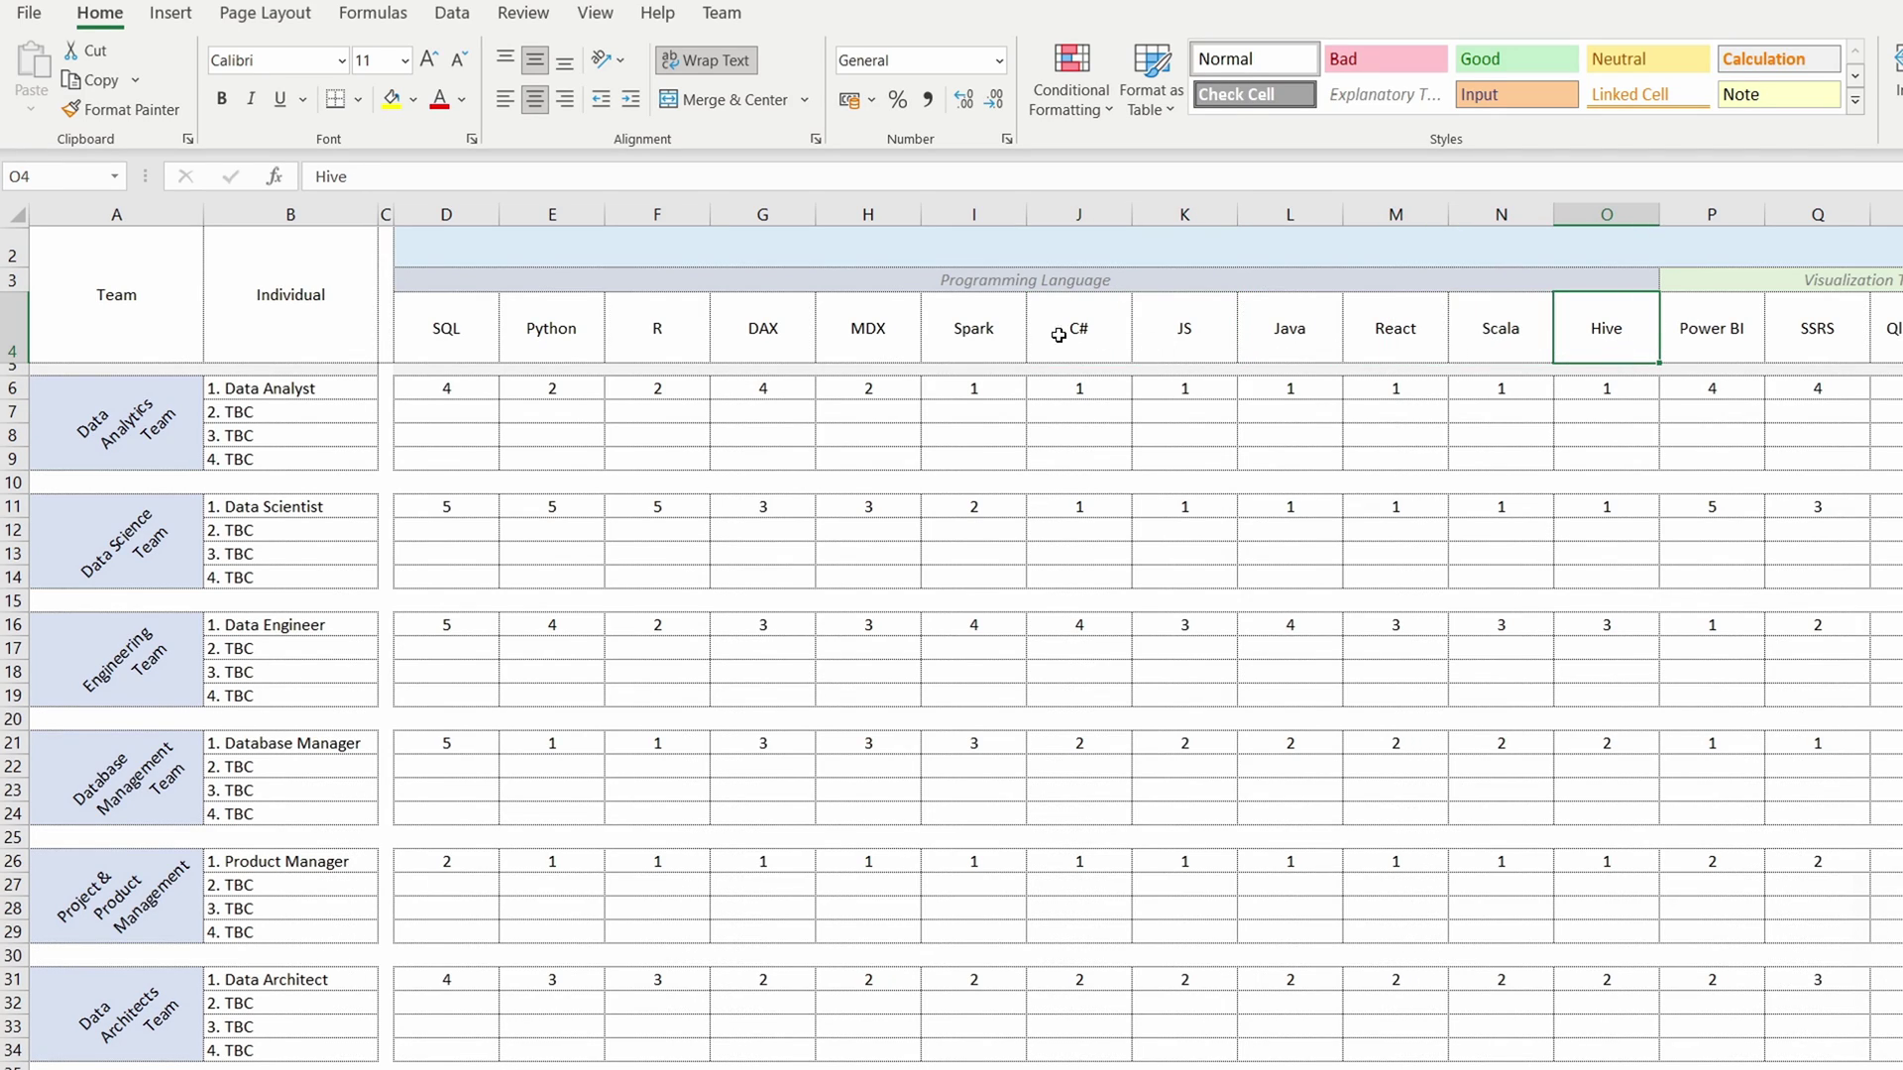
{"action": "left_click_drag", "start_coordinate": [1074, 332], "coordinate": [1574, 334]}
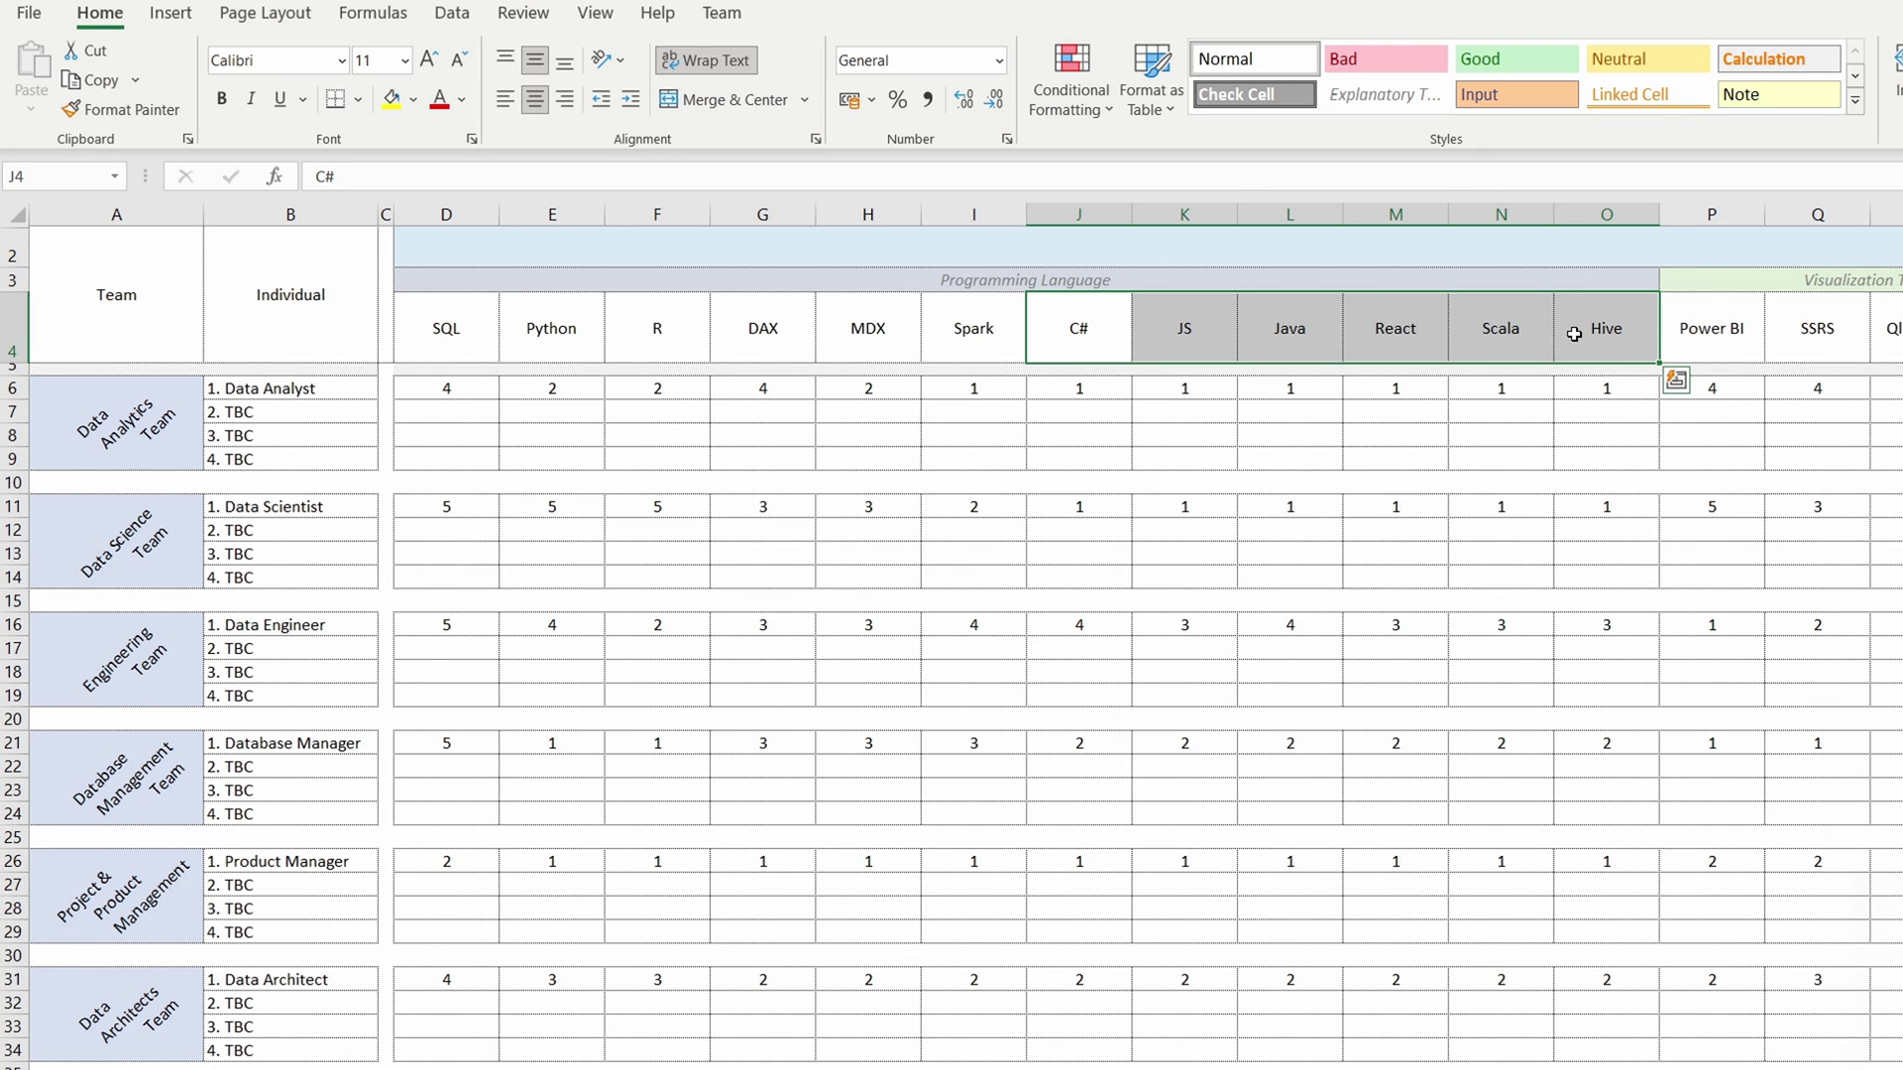
{"action": "left_click_drag", "start_coordinate": [1574, 334], "coordinate": [496, 347]}
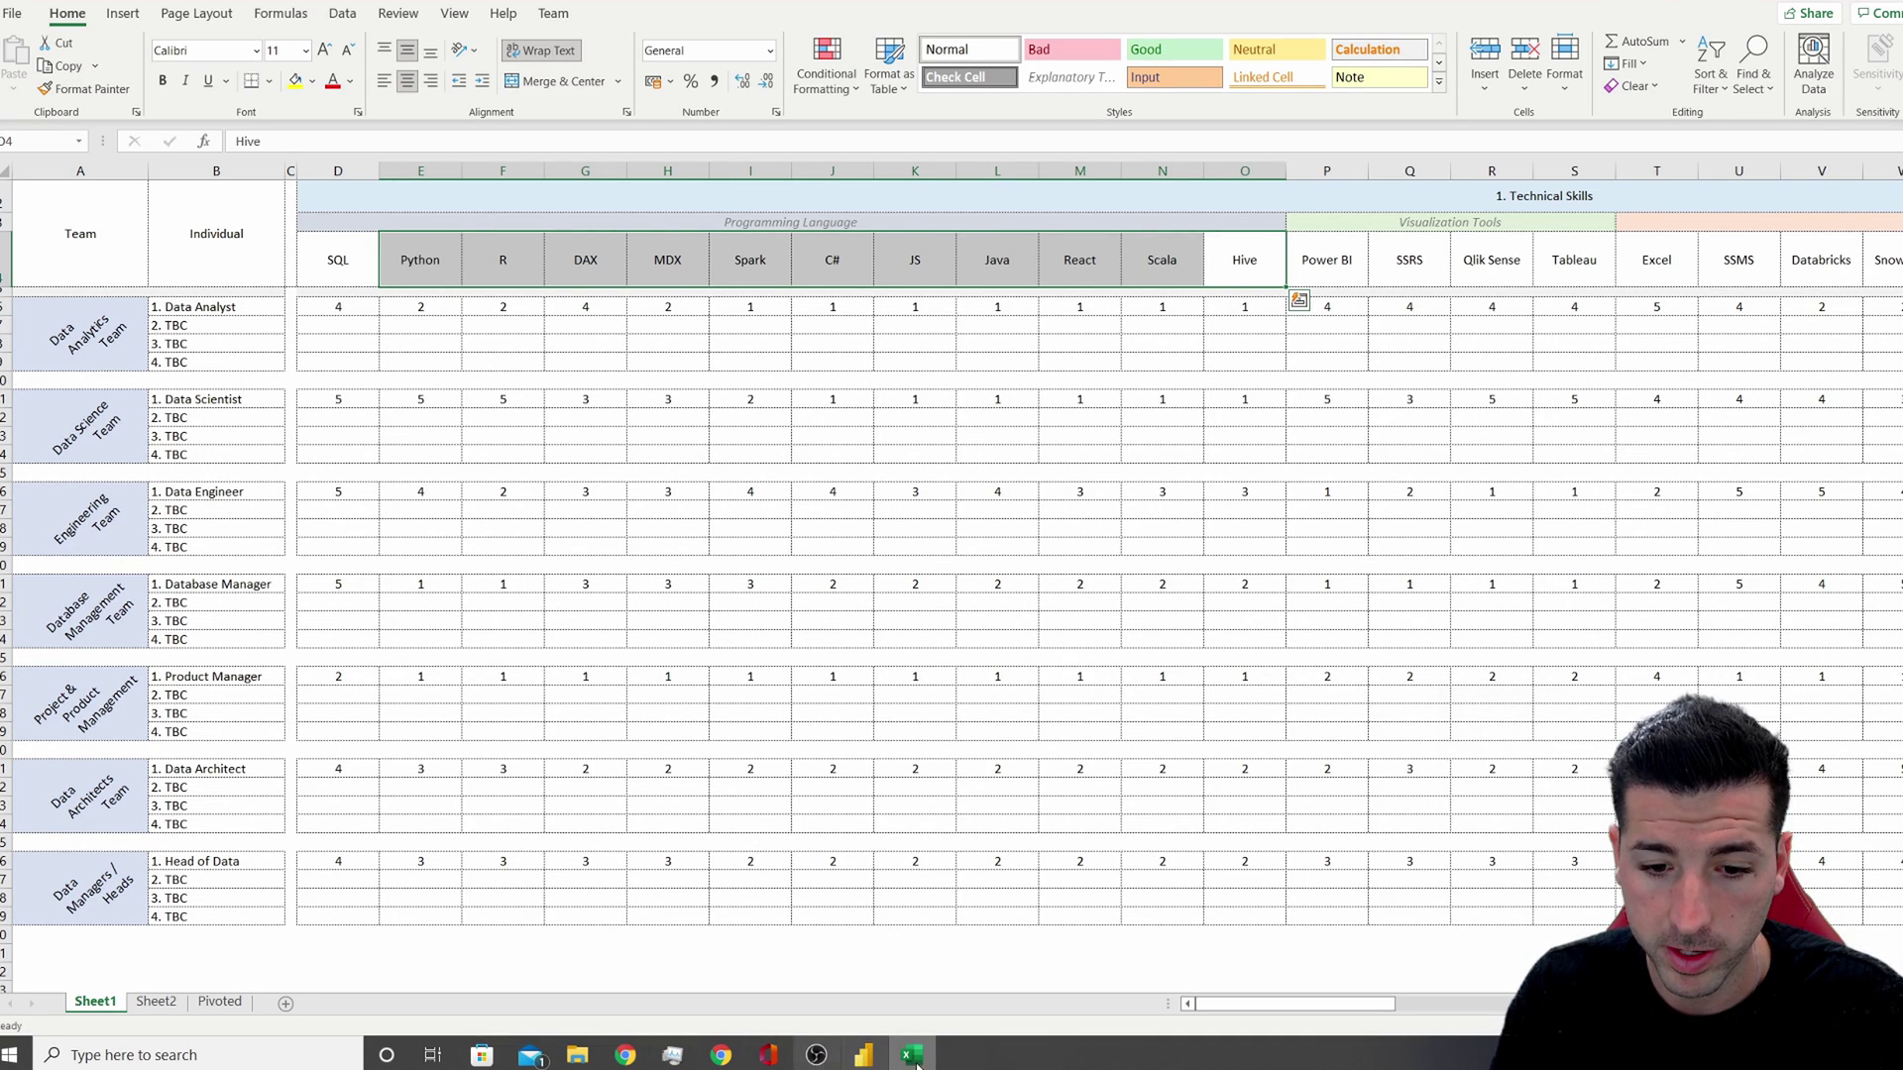
{"action": "left_click", "coordinate": [863, 1054]}
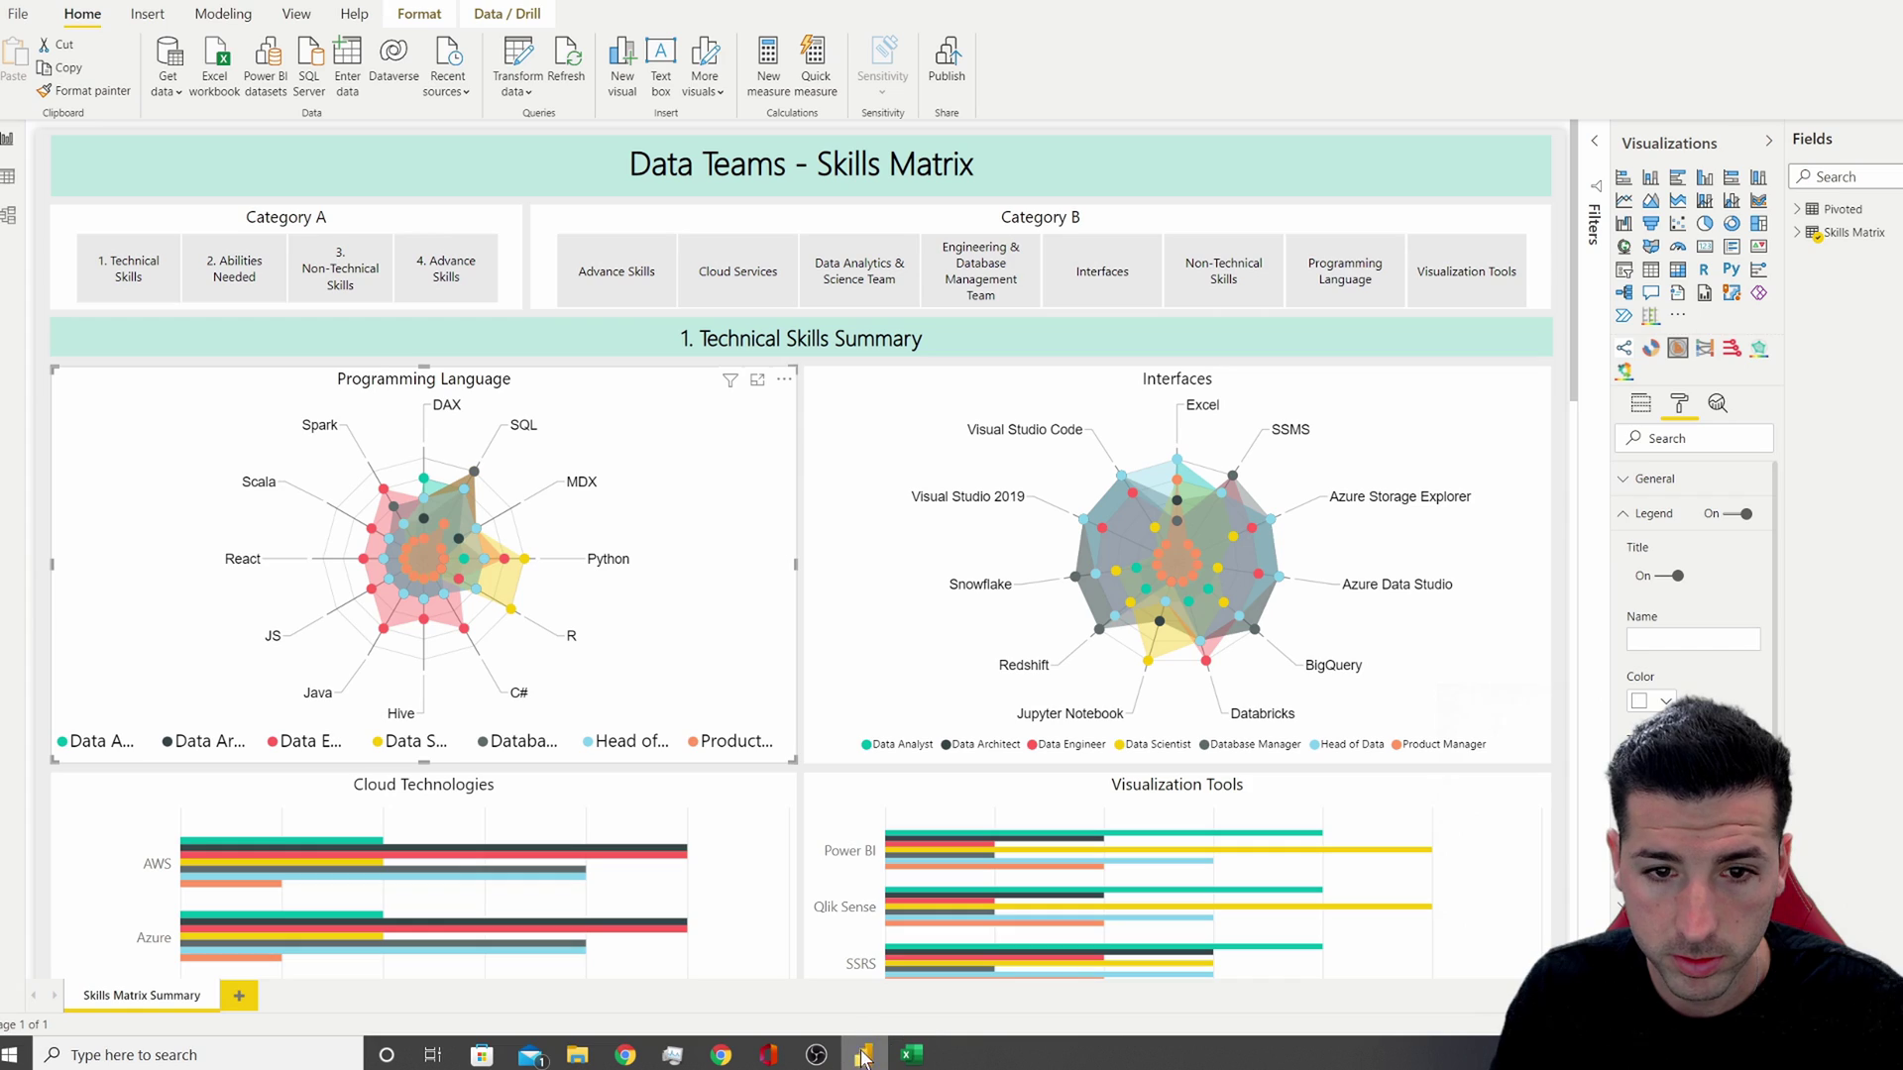
{"action": "left_click", "coordinate": [759, 383]}
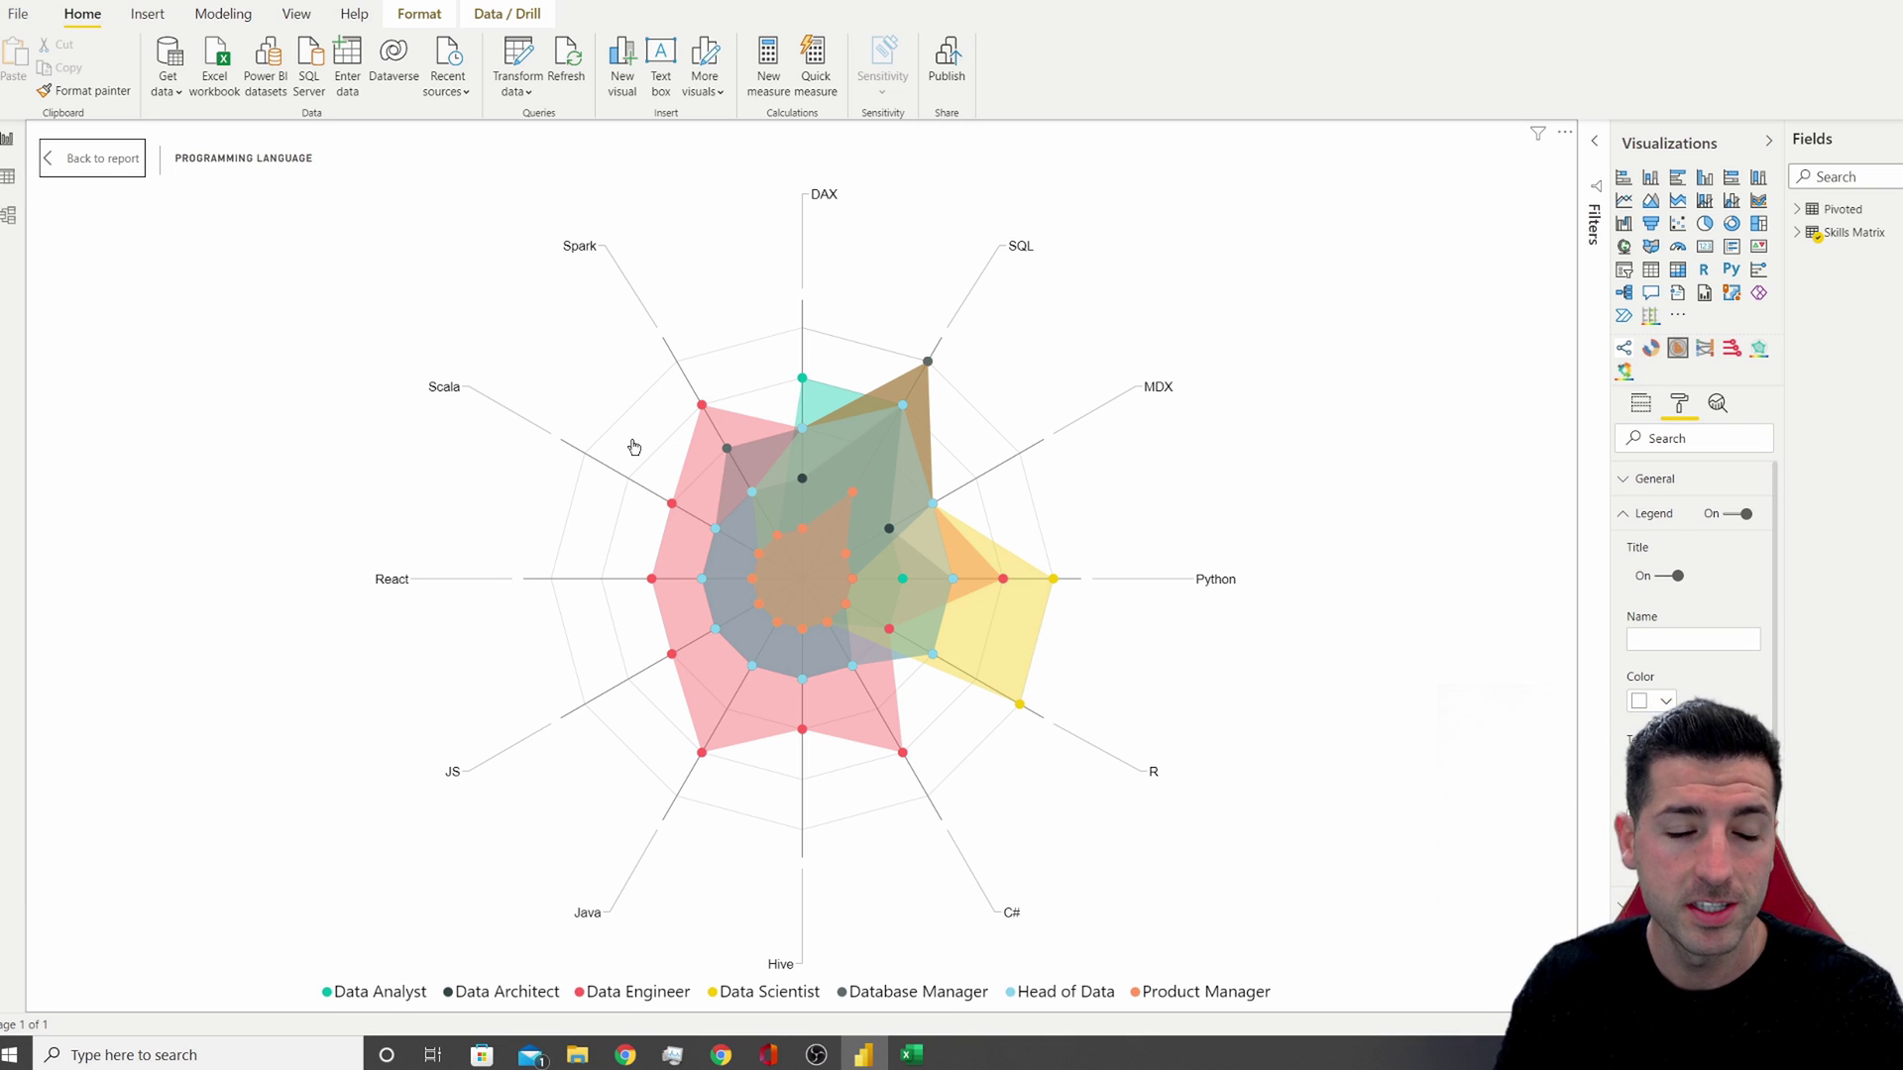
{"action": "left_click", "coordinate": [69, 166]}
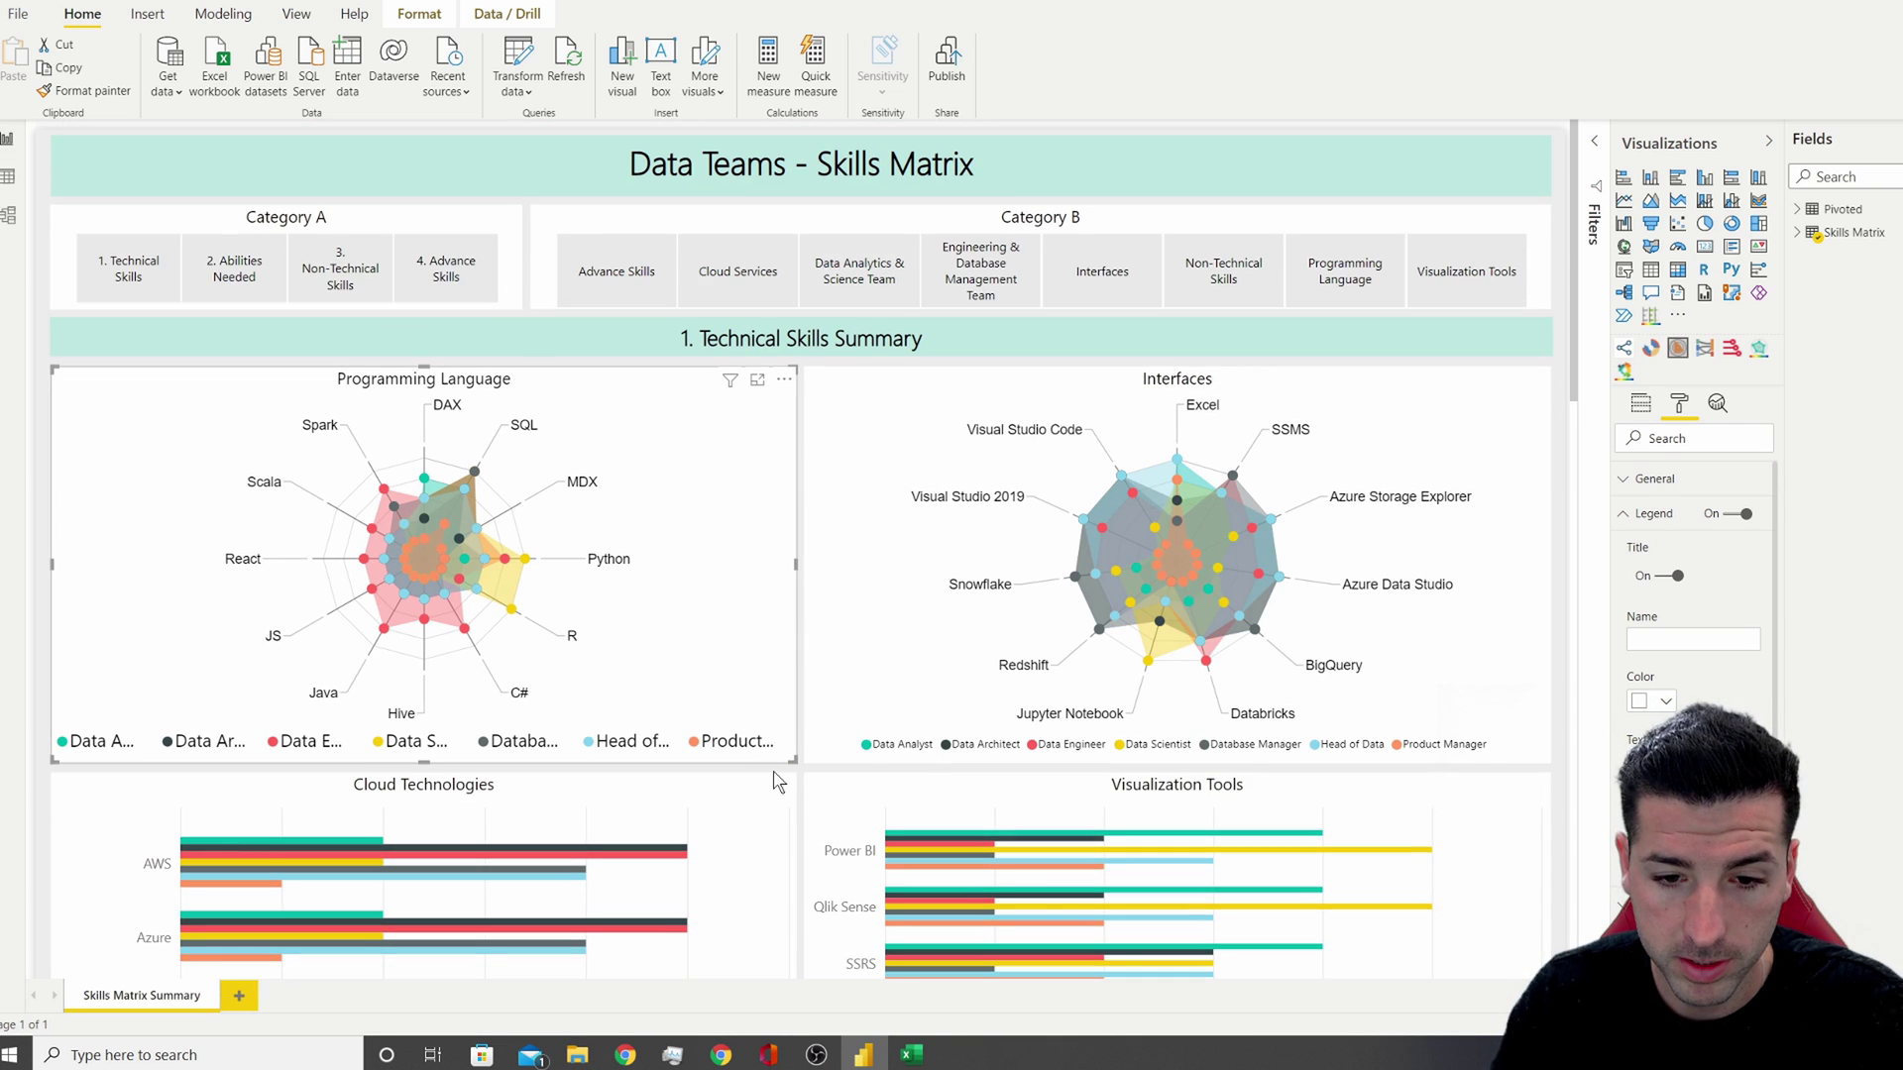
Step: In the All Together tree, collapse Cloud Services, expand Programming Language, and split SQL (29) by role
{"action": "scroll", "coordinate": [776, 782], "scroll_direction": "down", "scroll_amount": 10}
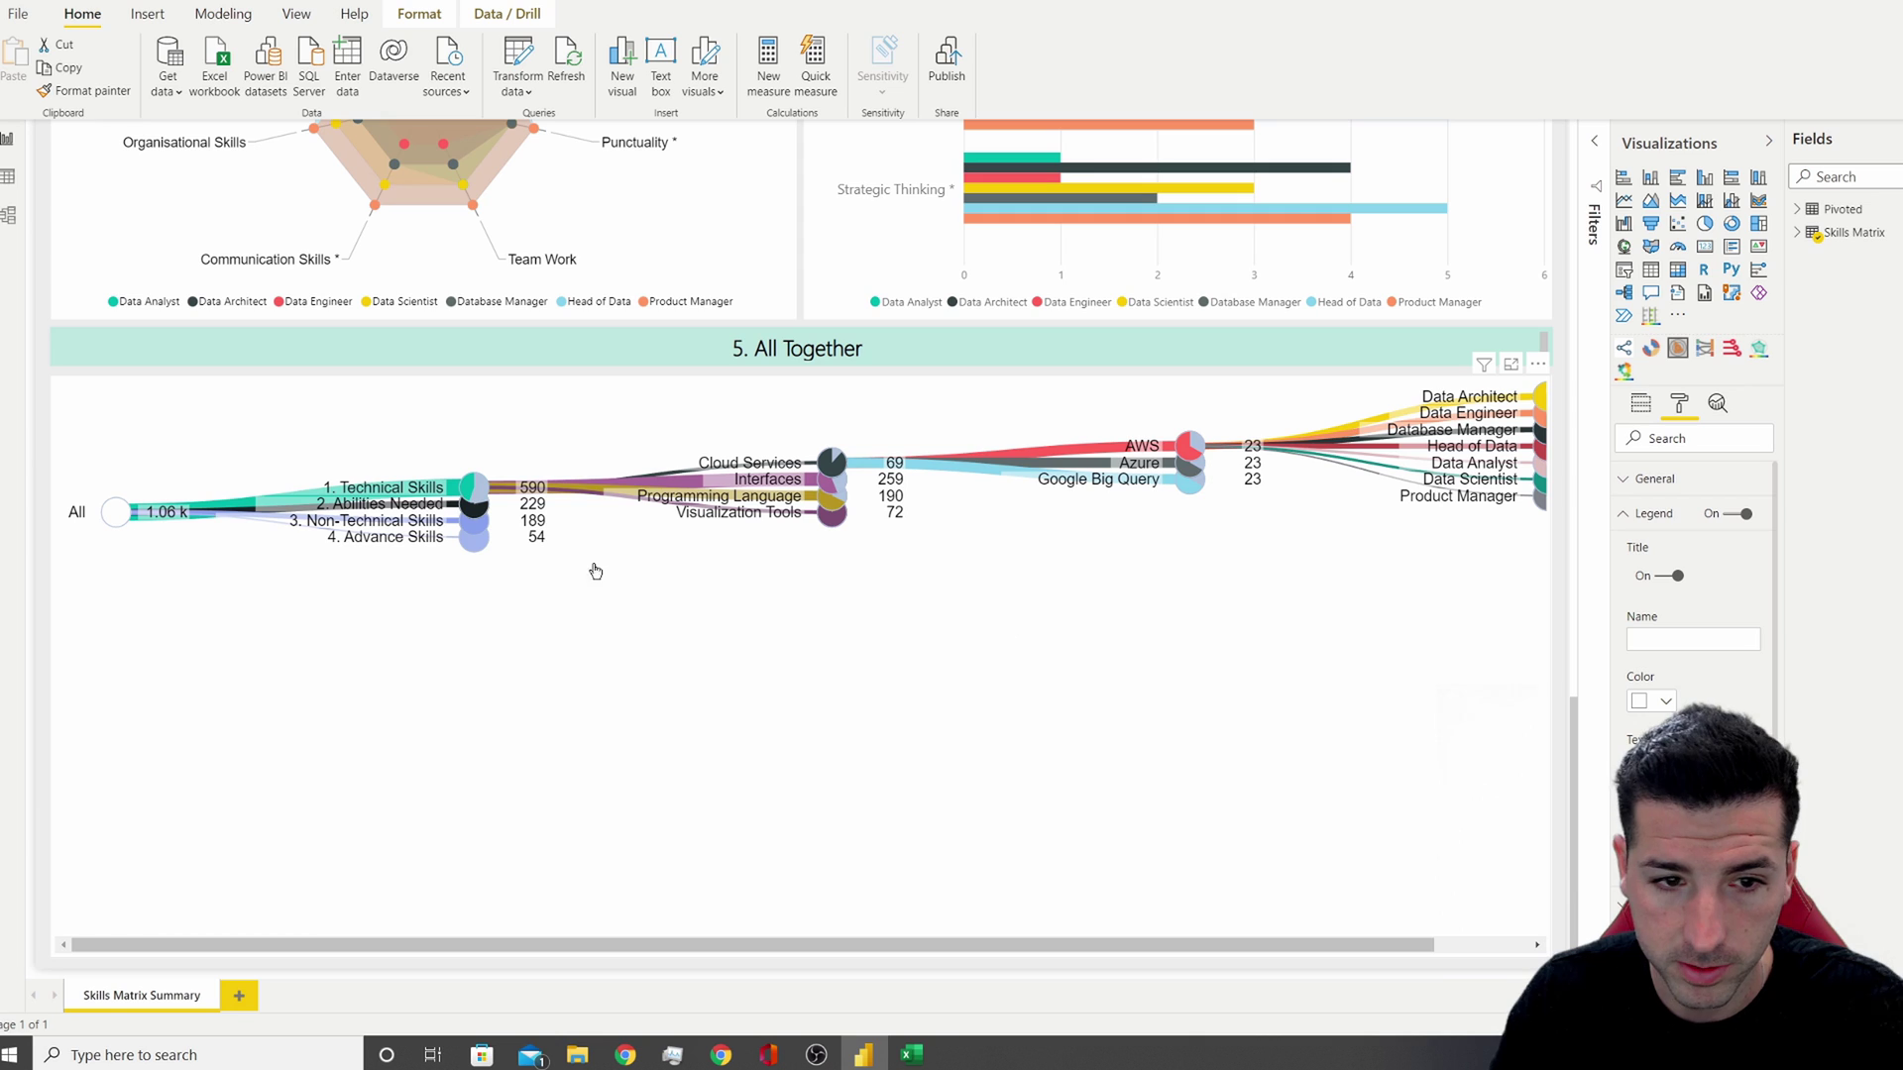
{"action": "left_click", "coordinate": [475, 490]}
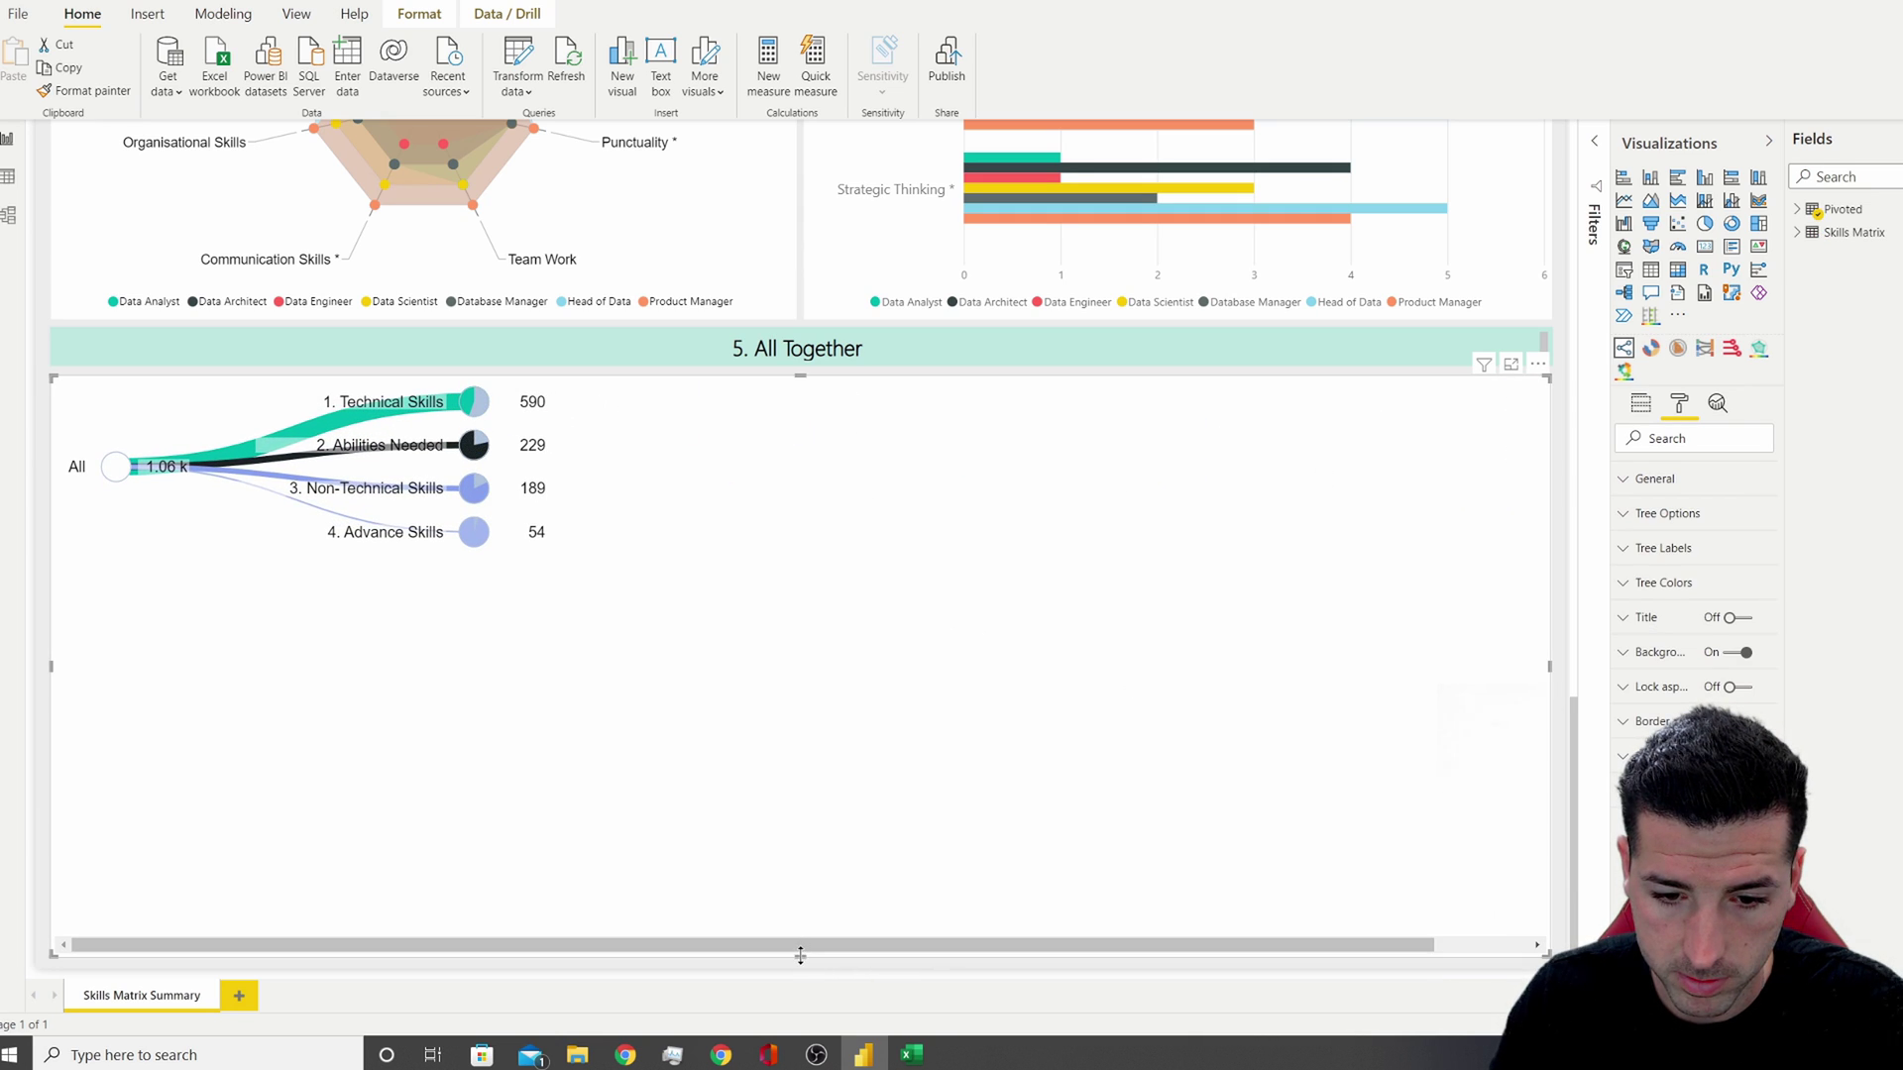
{"action": "left_click_drag", "start_coordinate": [801, 955], "coordinate": [799, 969]}
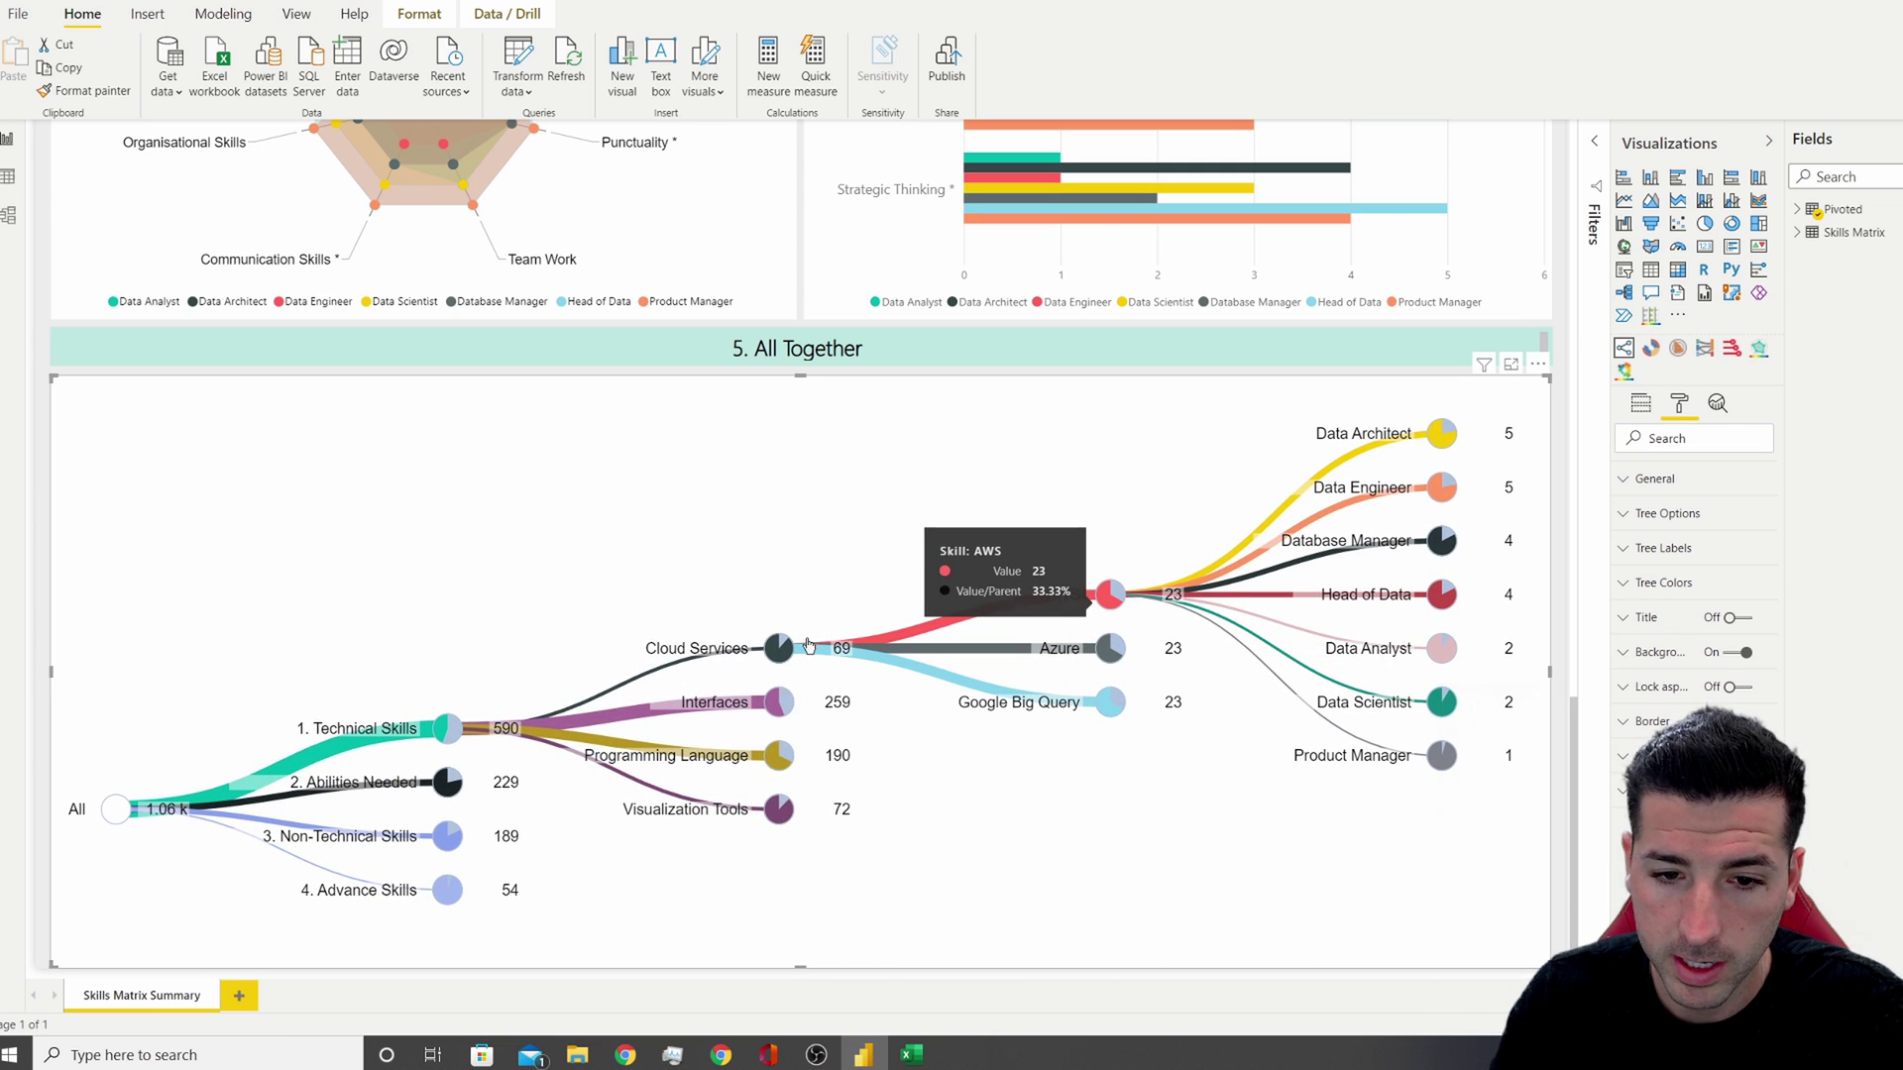
{"action": "left_click", "coordinate": [781, 652]}
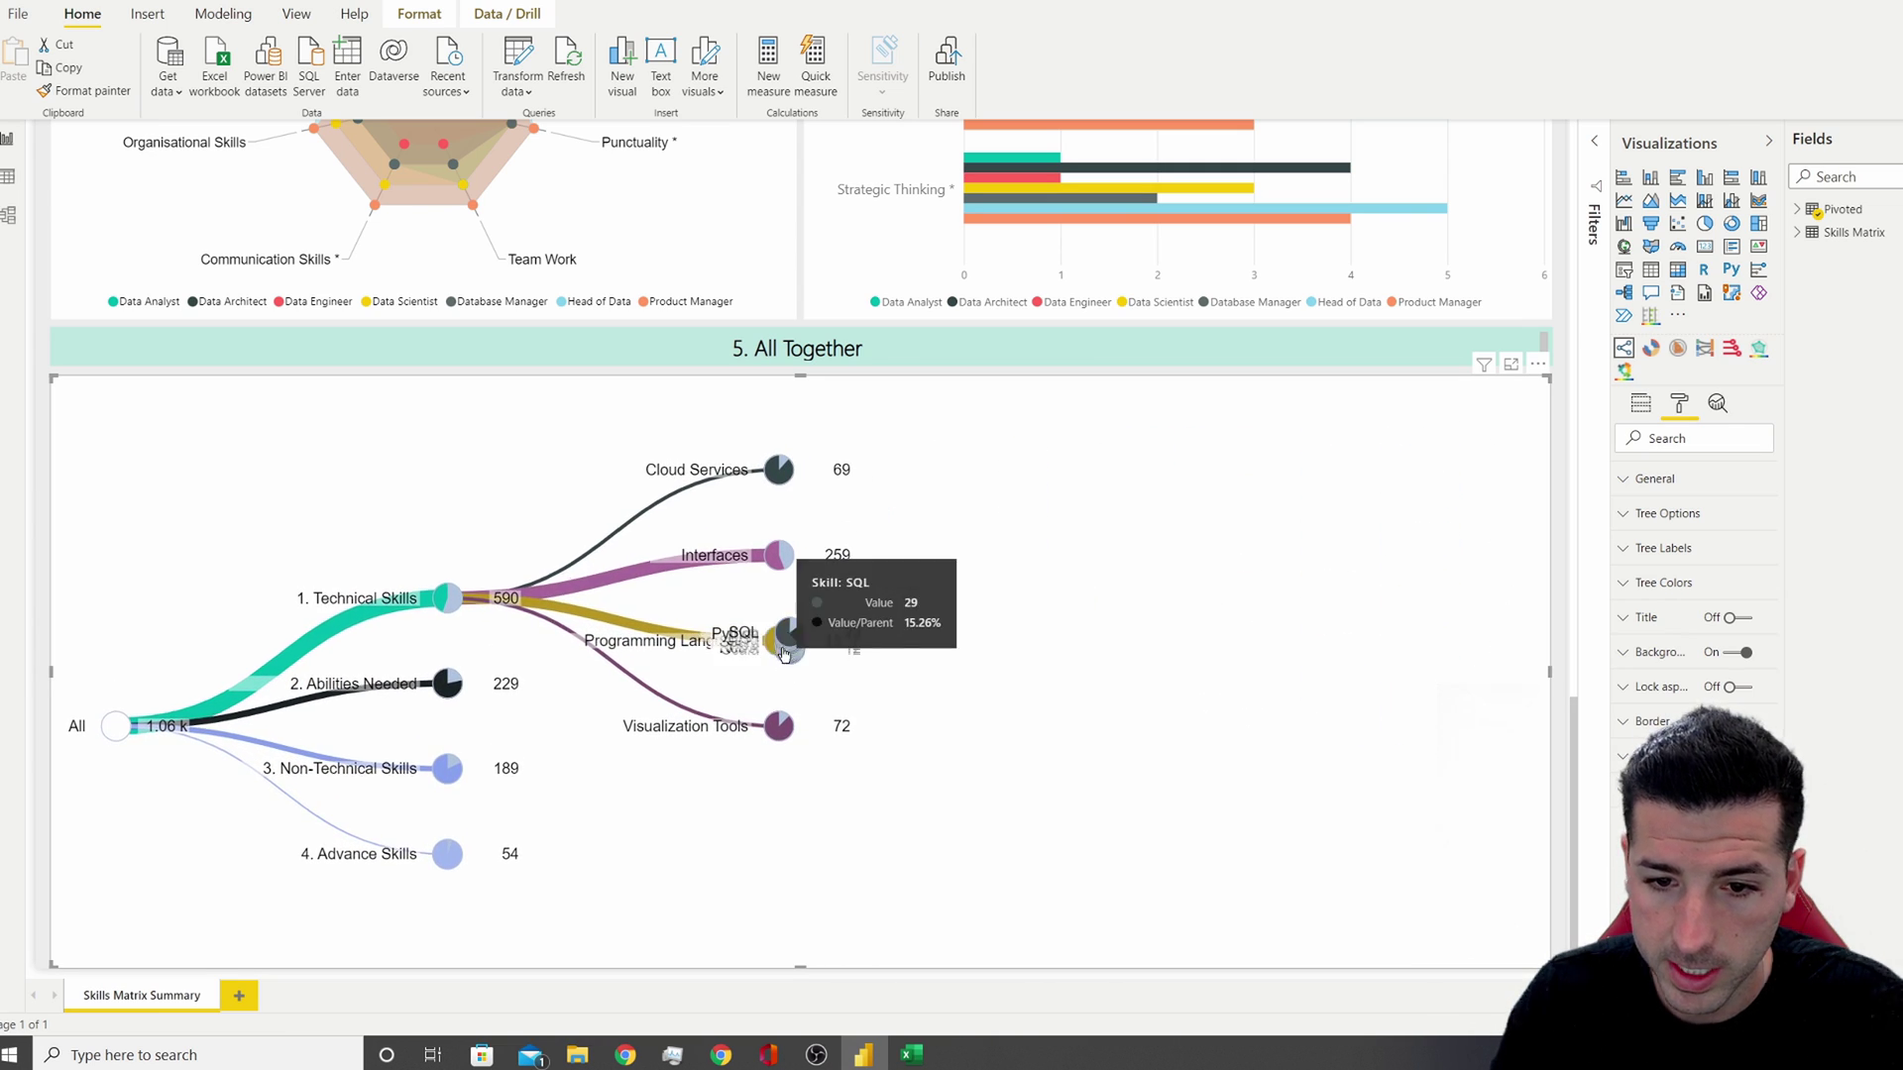
{"action": "left_click", "coordinate": [783, 647]}
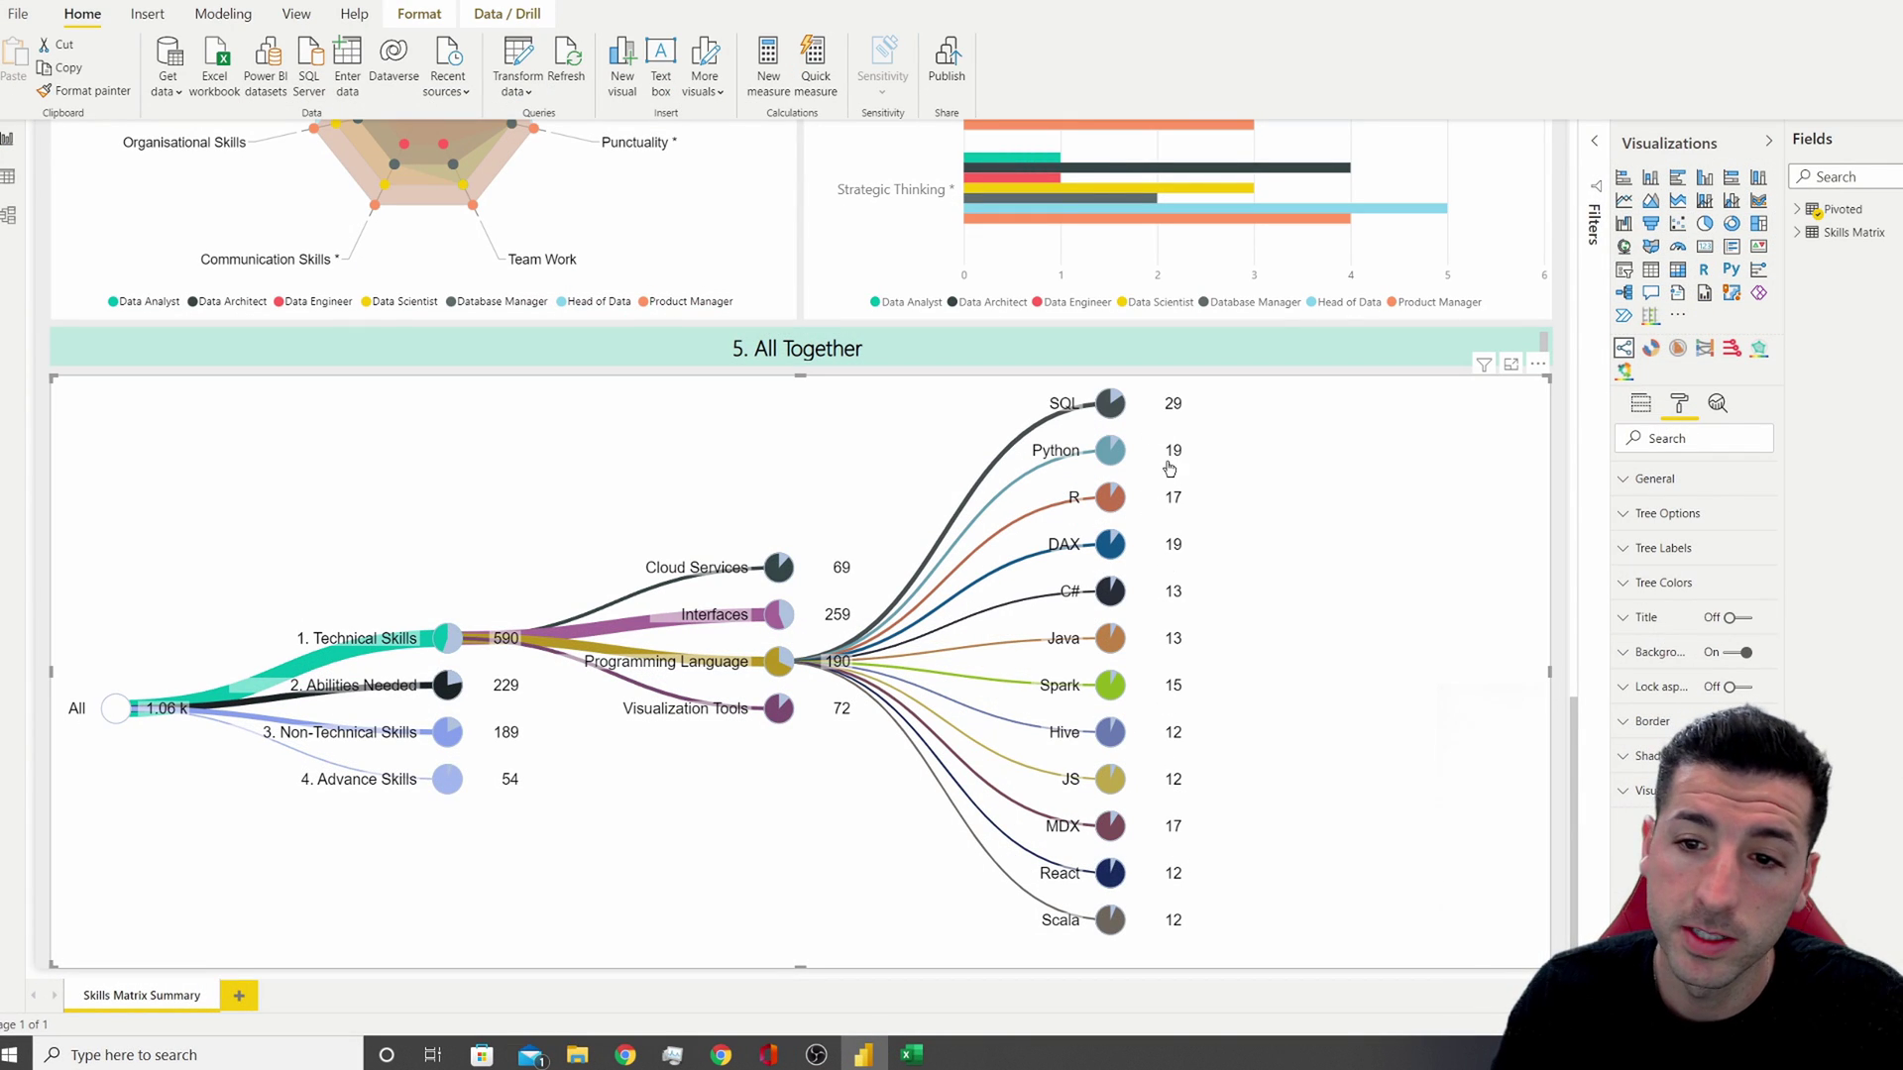
{"action": "left_click", "coordinate": [1111, 406]}
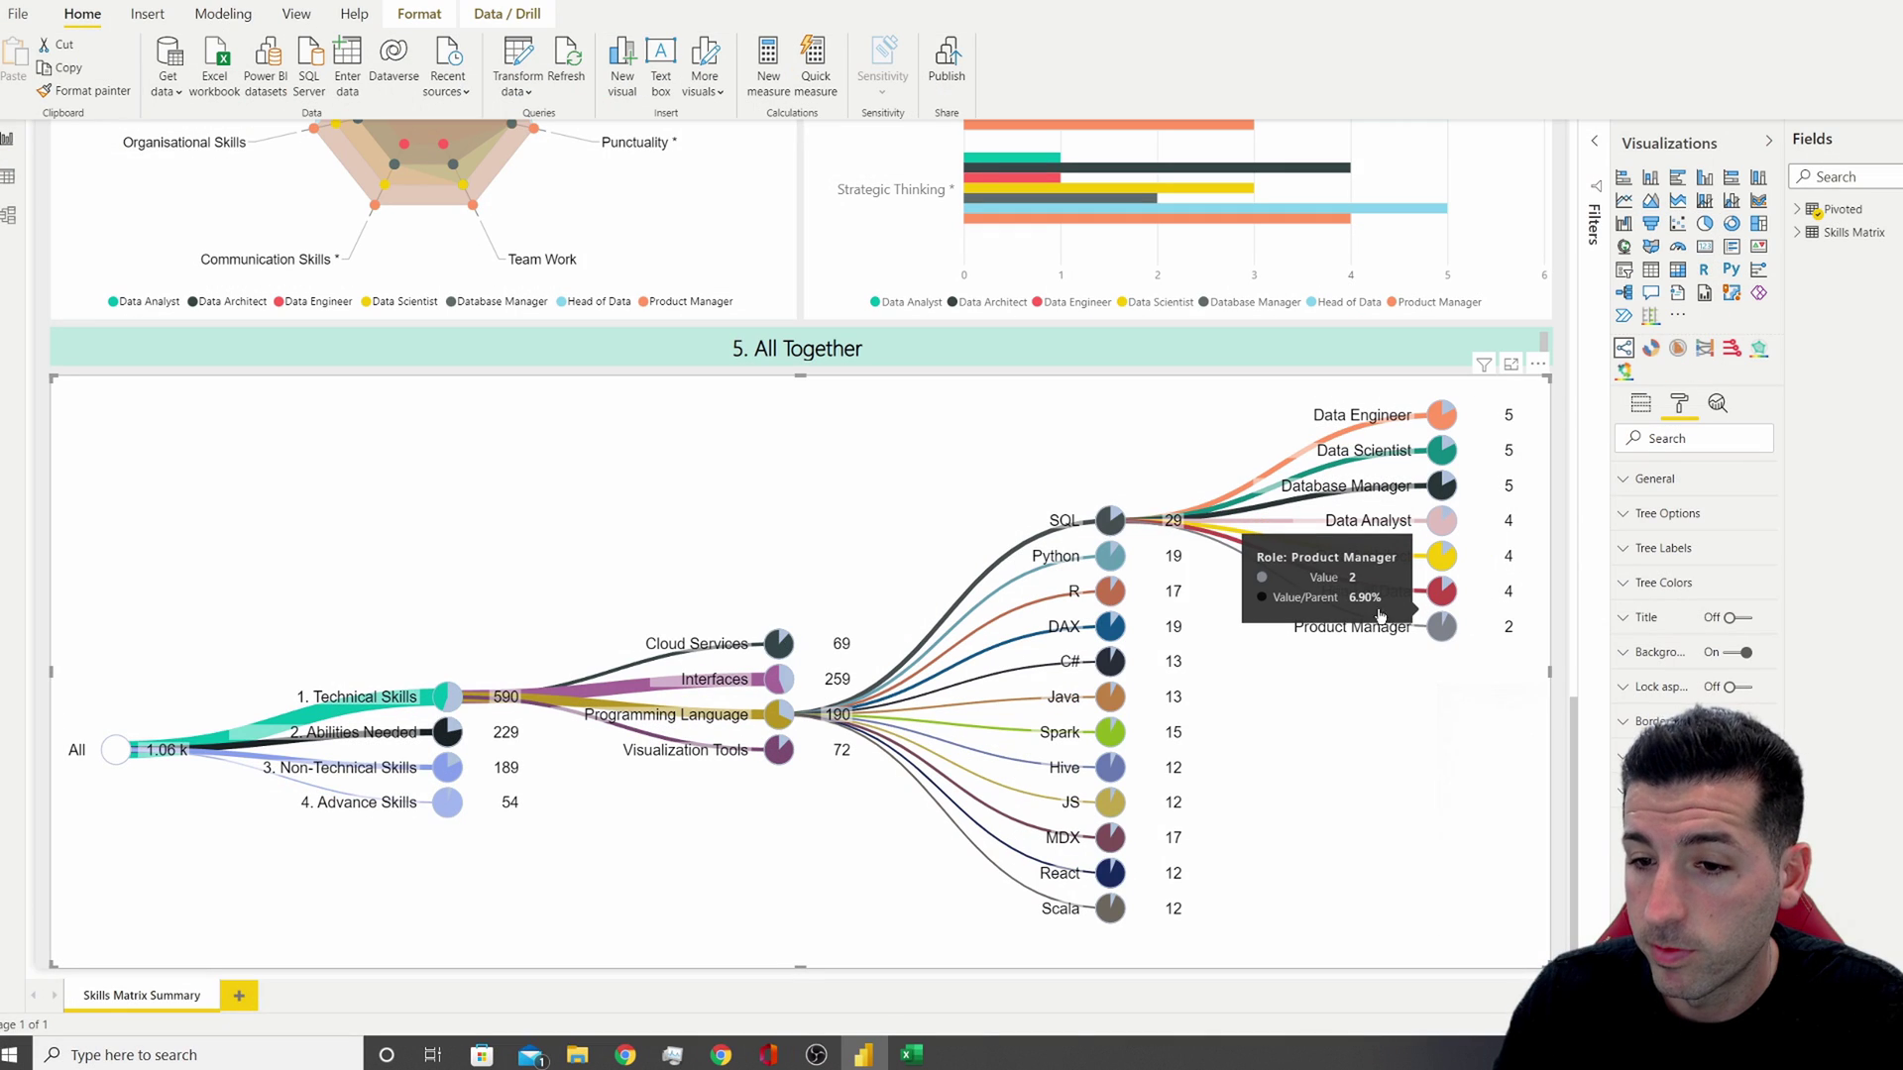
Step: Collapse SQL, then expand and collapse the role breakdowns of Python, R and DAX in turn
{"action": "mouse_move", "coordinate": [1334, 606]}
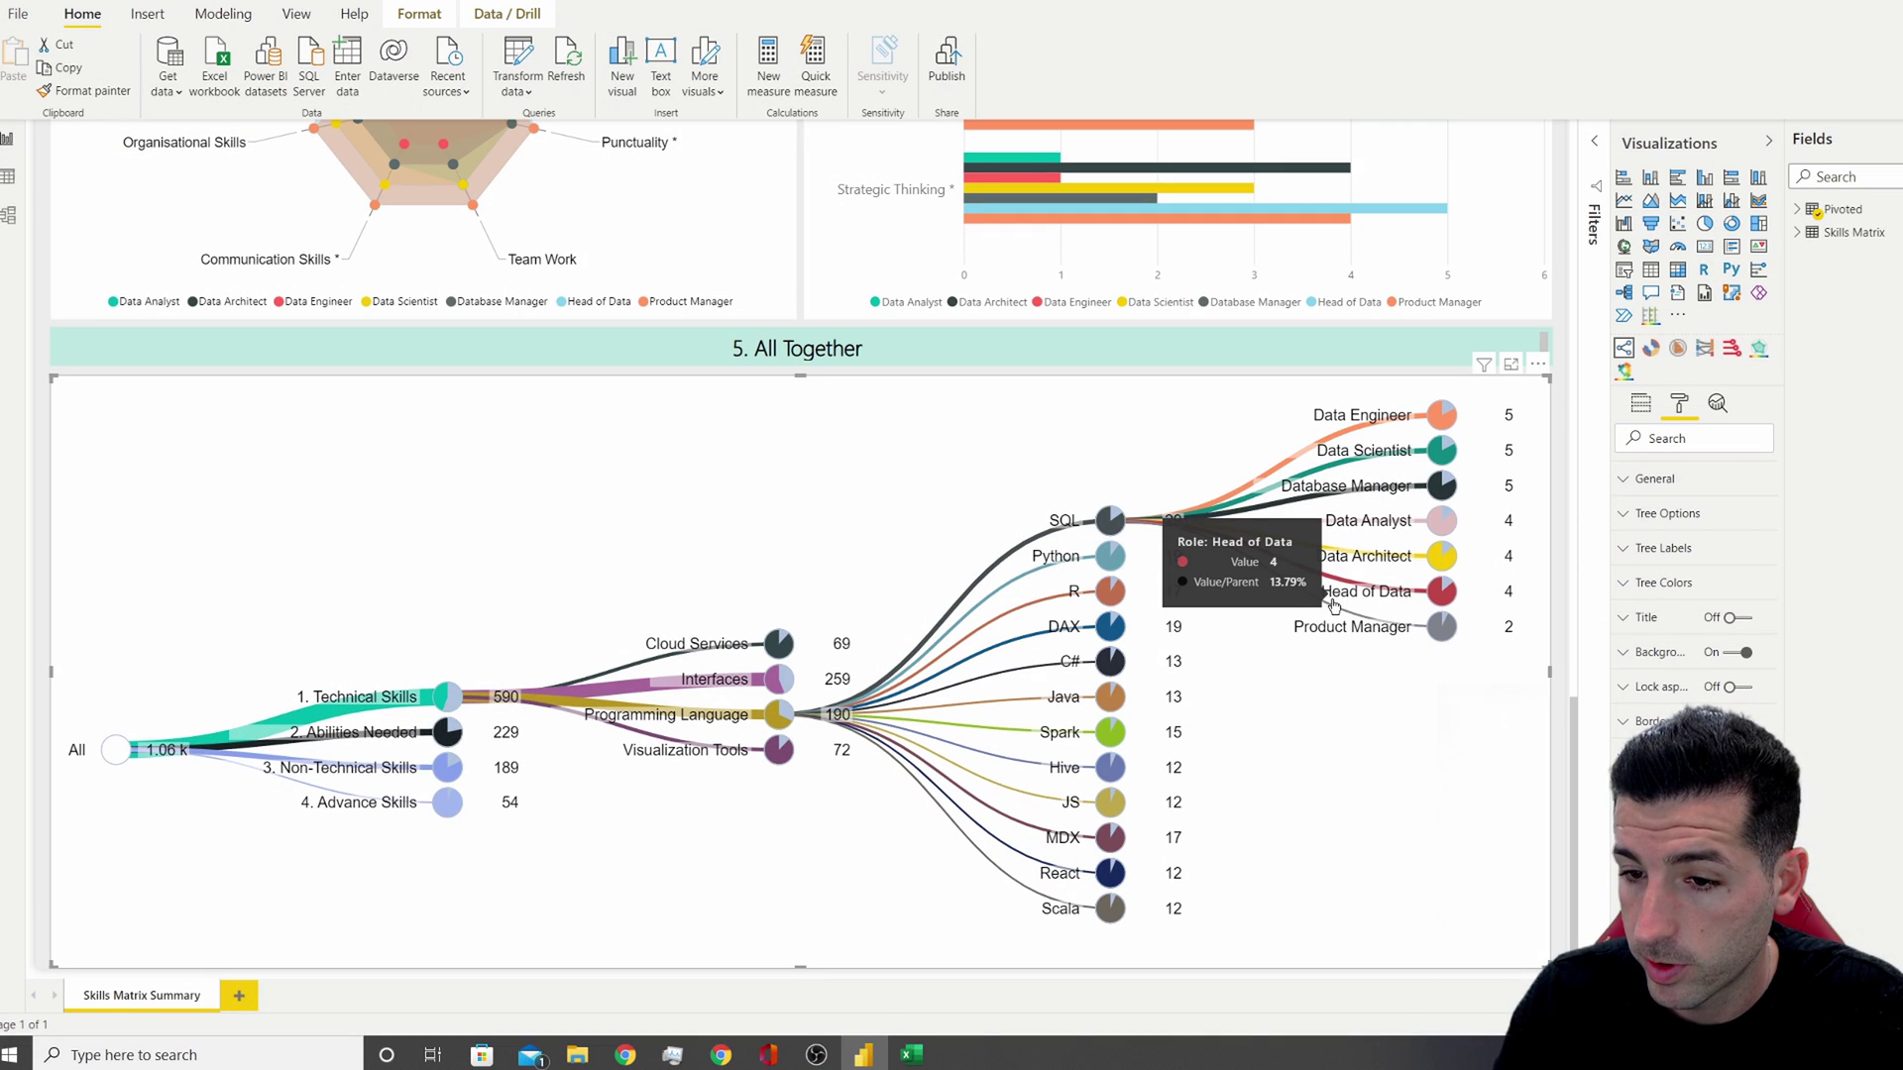
{"action": "left_click", "coordinate": [1114, 518]}
{"action": "left_click", "coordinate": [1110, 453]}
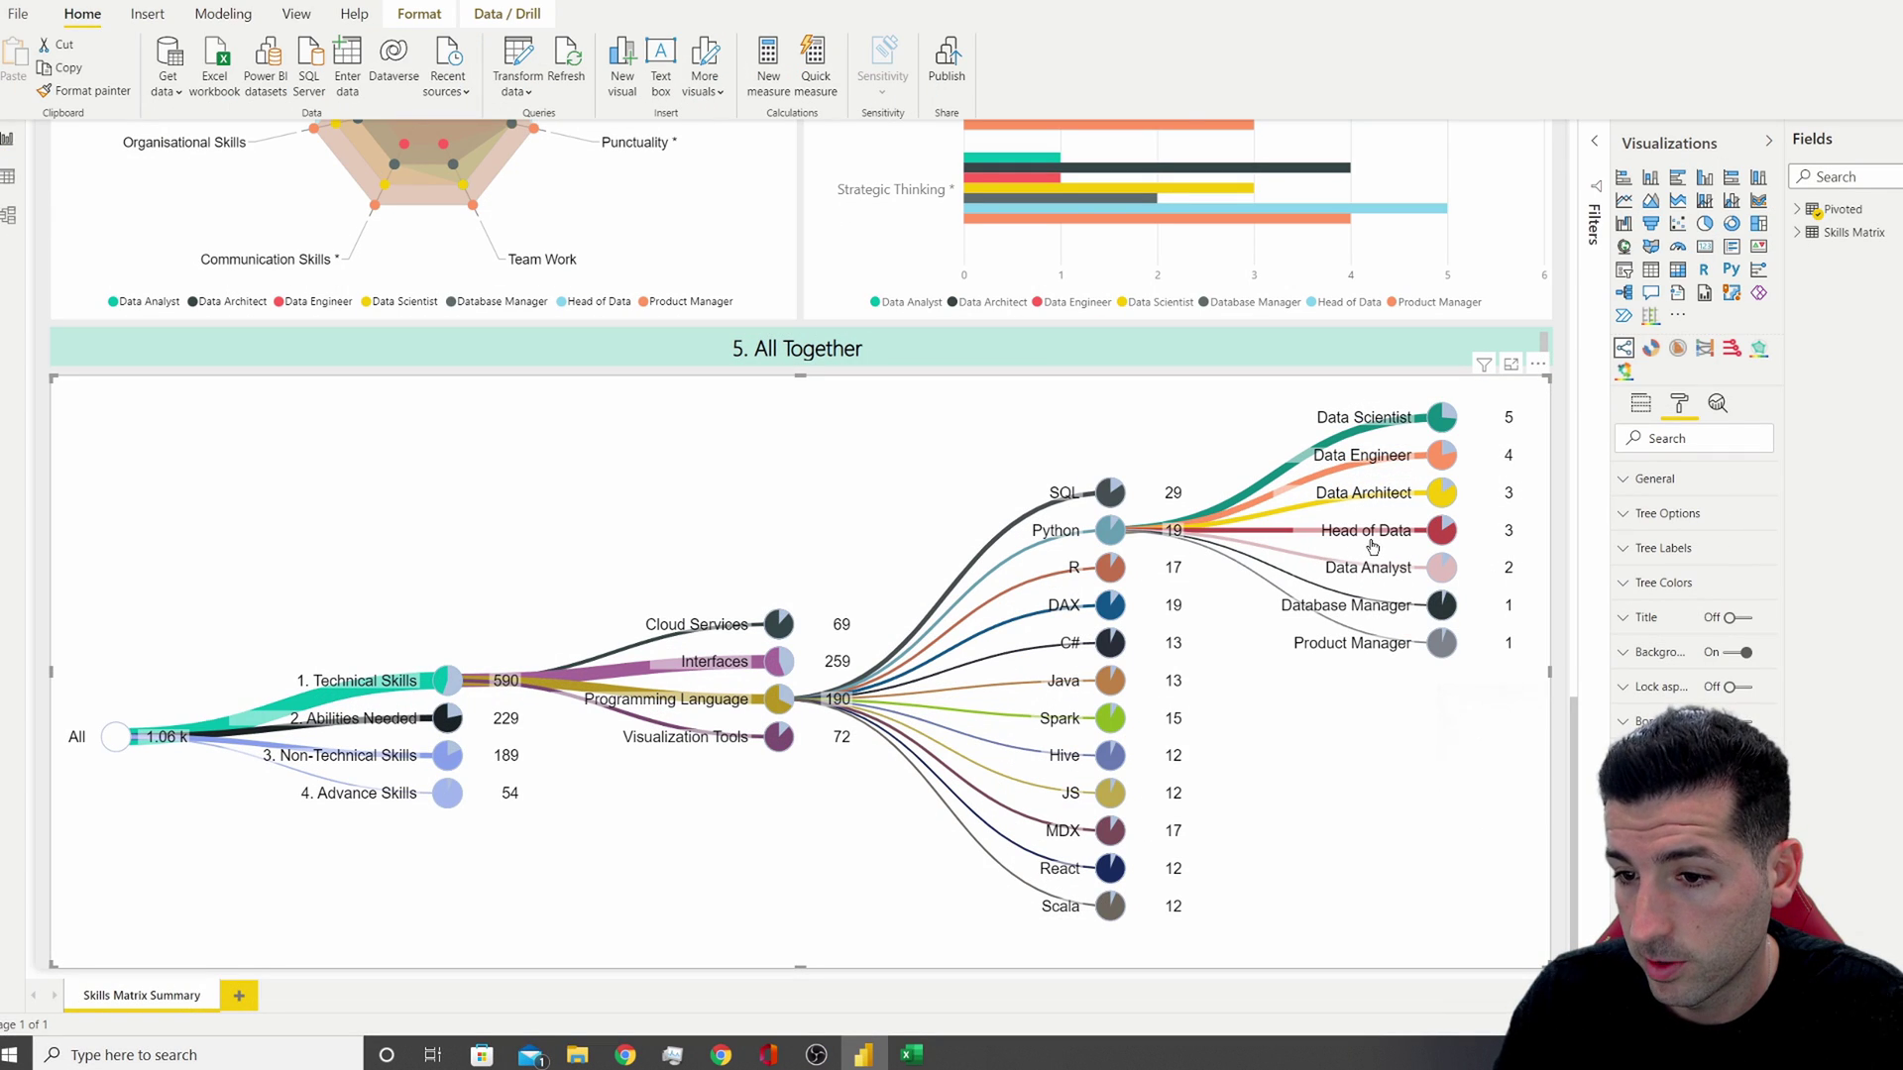
{"action": "left_click", "coordinate": [1117, 534]}
{"action": "left_click", "coordinate": [1120, 538]}
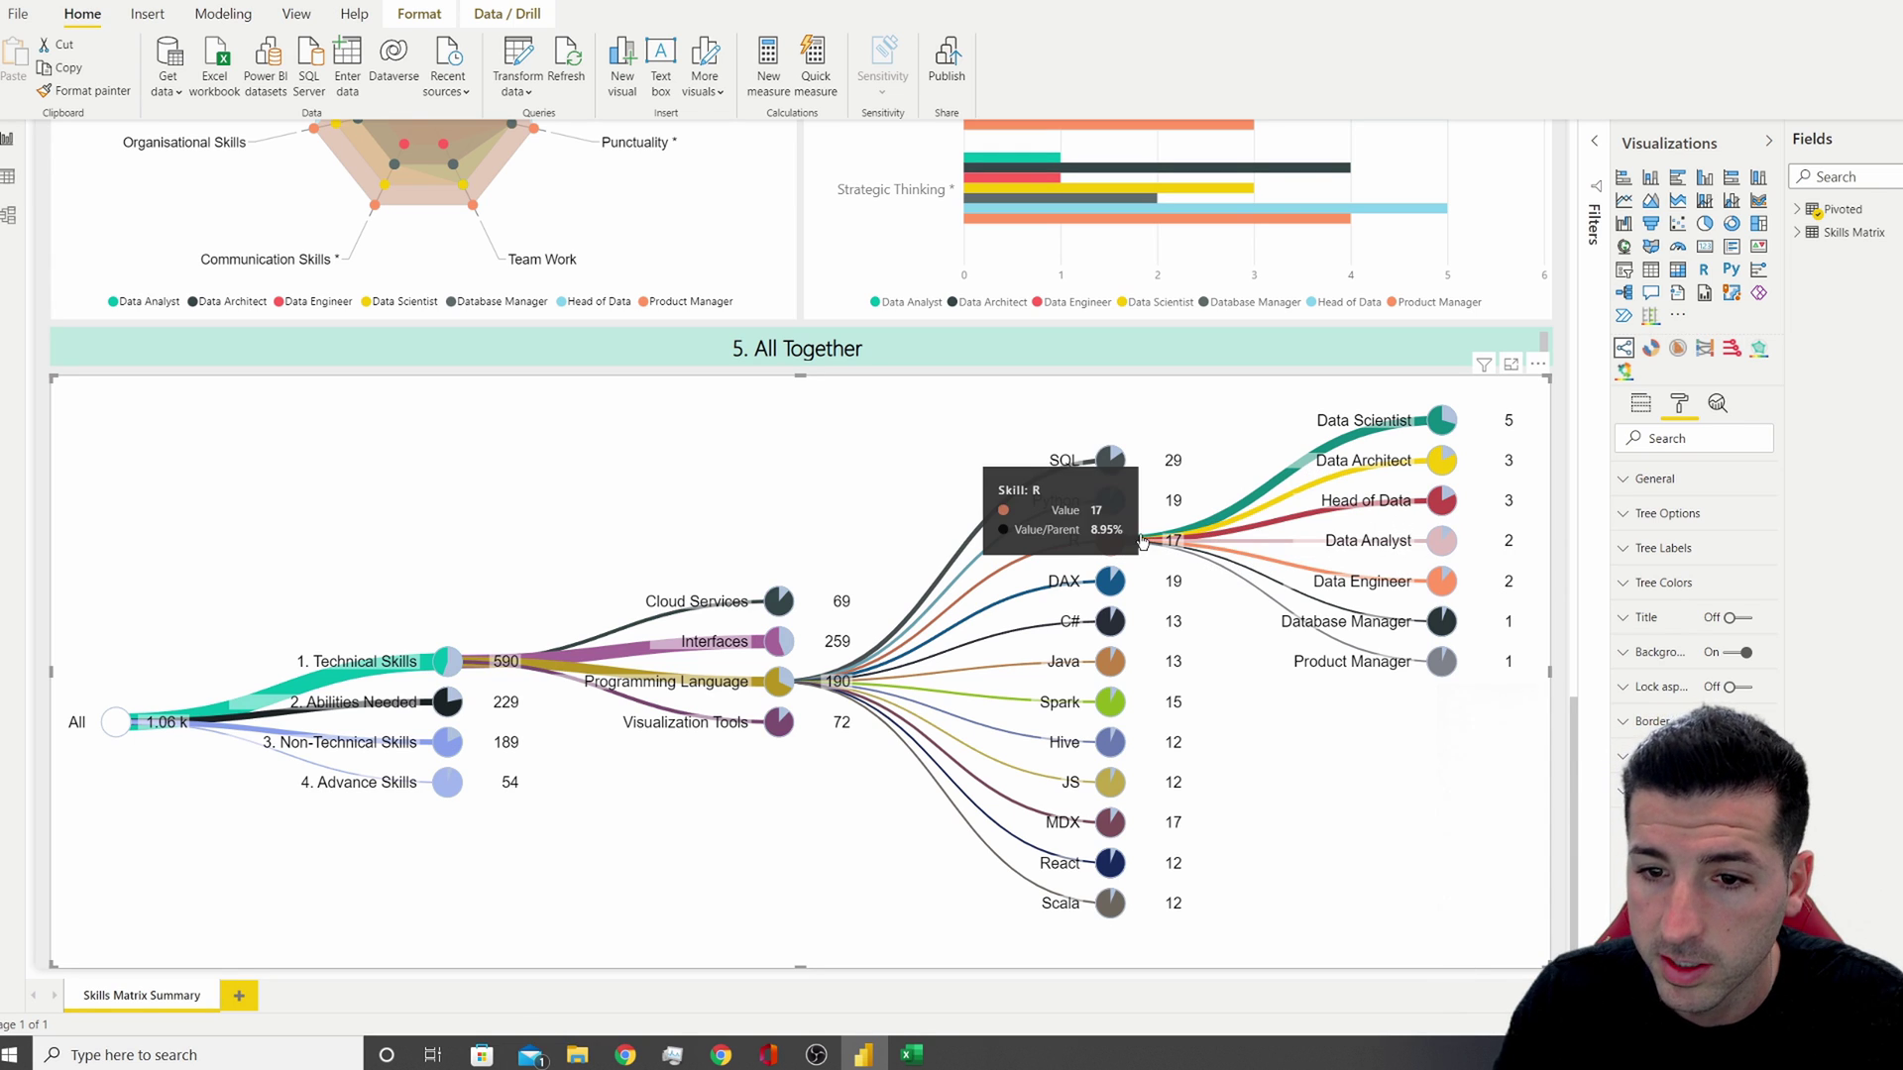
{"action": "left_click", "coordinate": [1111, 542]}
{"action": "left_click", "coordinate": [1111, 544]}
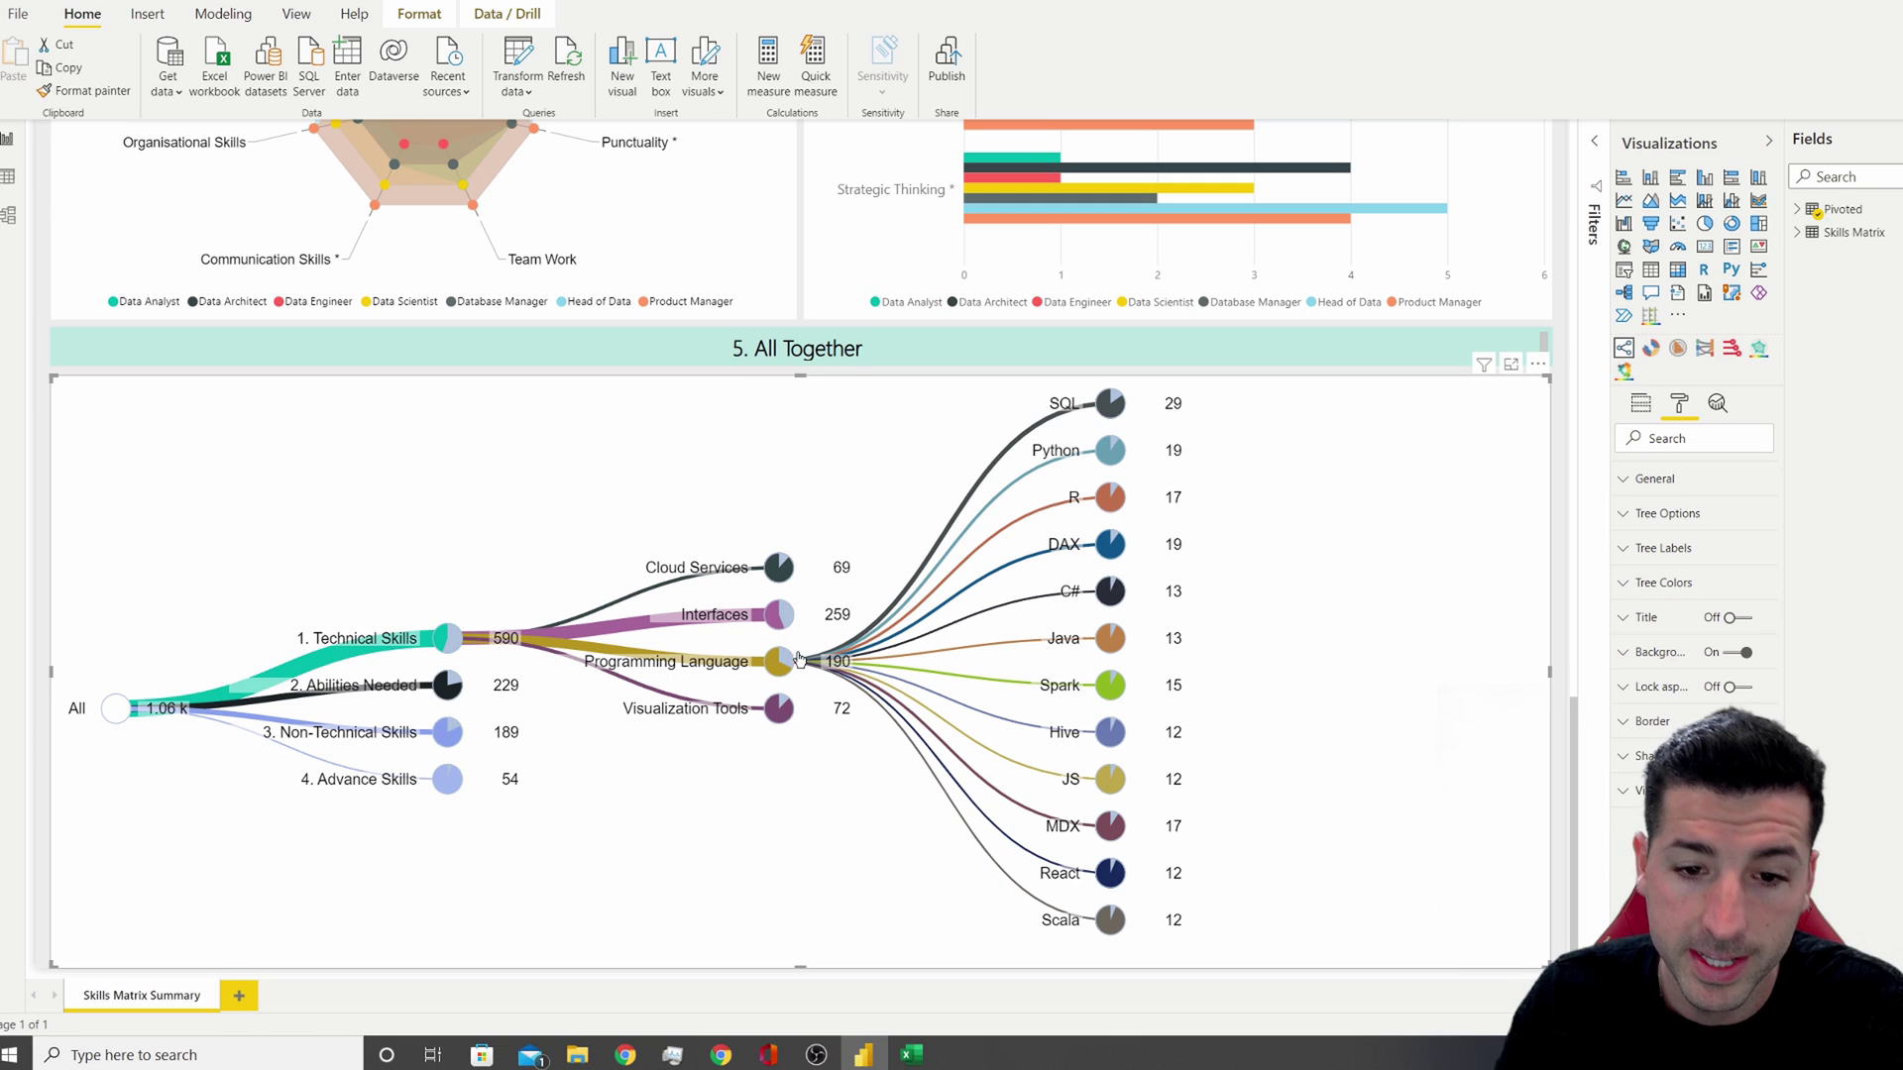
{"action": "left_click", "coordinate": [1388, 667]}
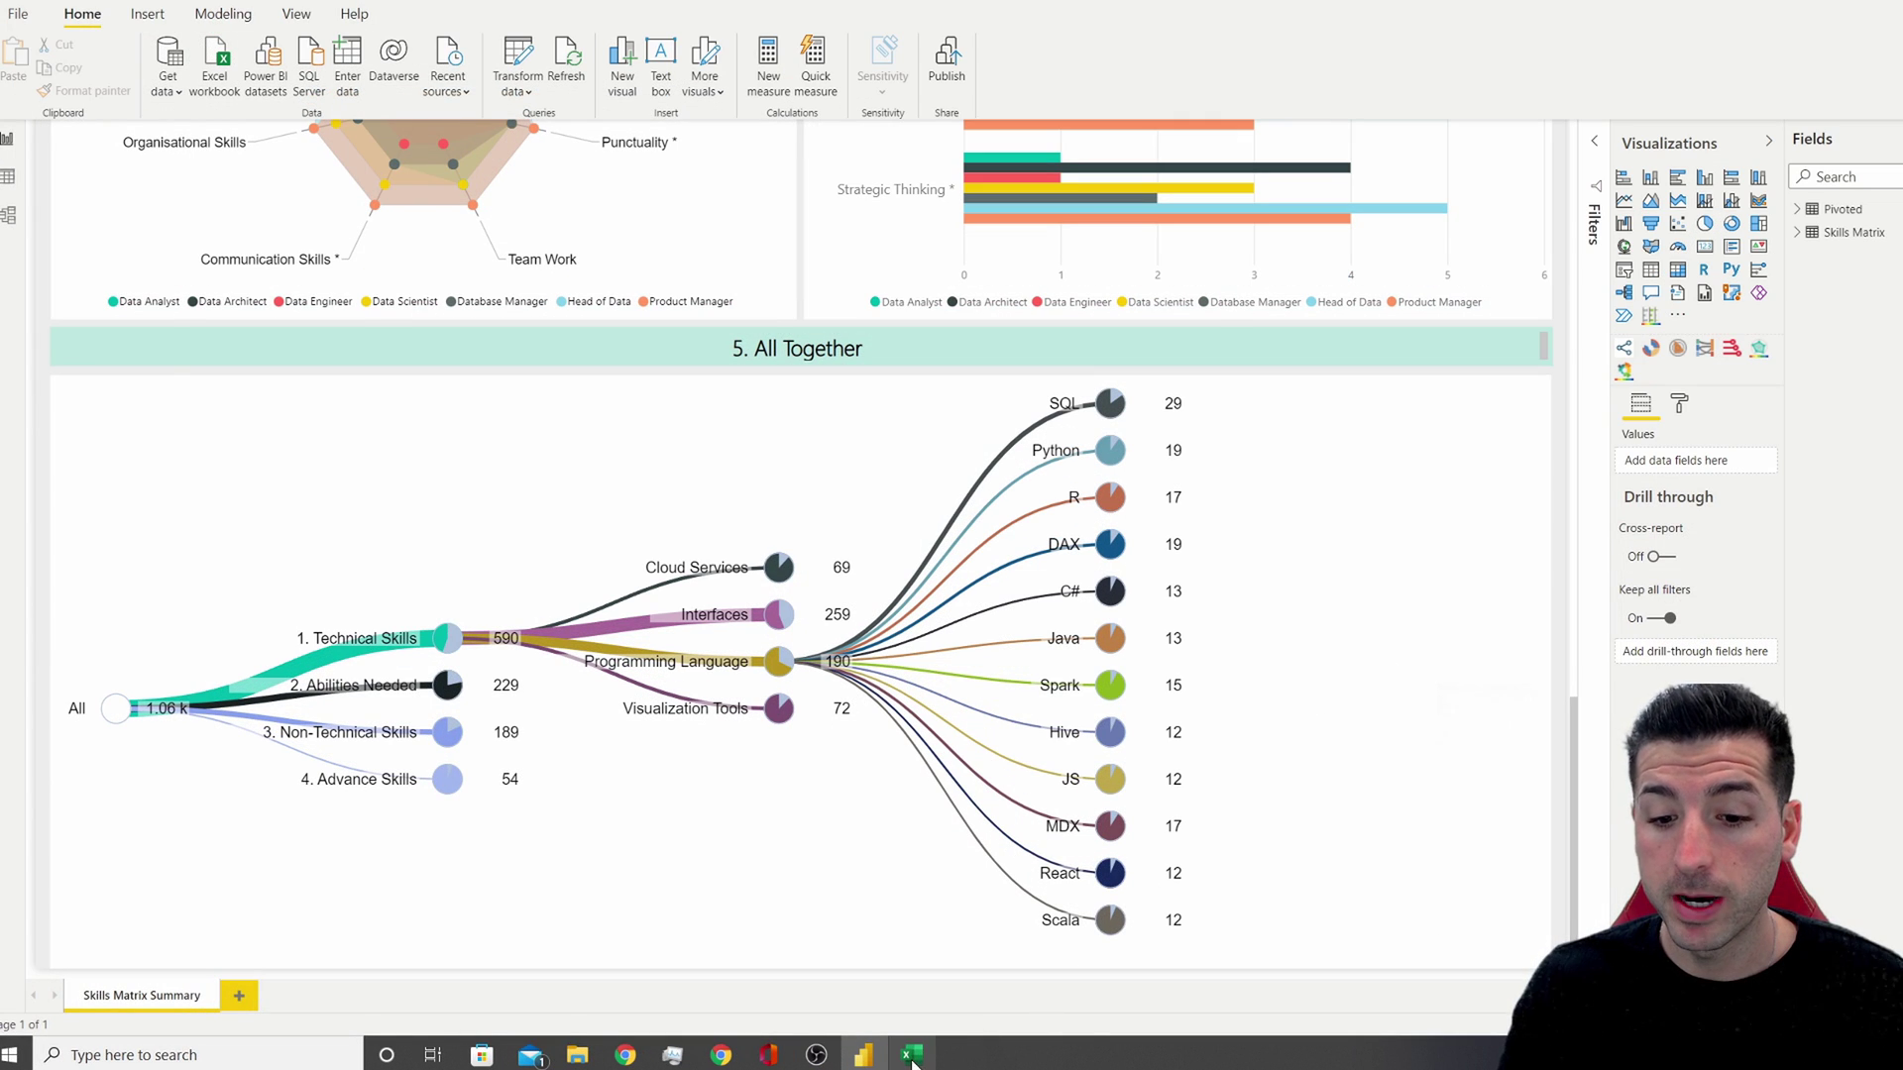
{"action": "key", "text": "alt+Tab"}
{"action": "left_click", "coordinate": [1490, 440]}
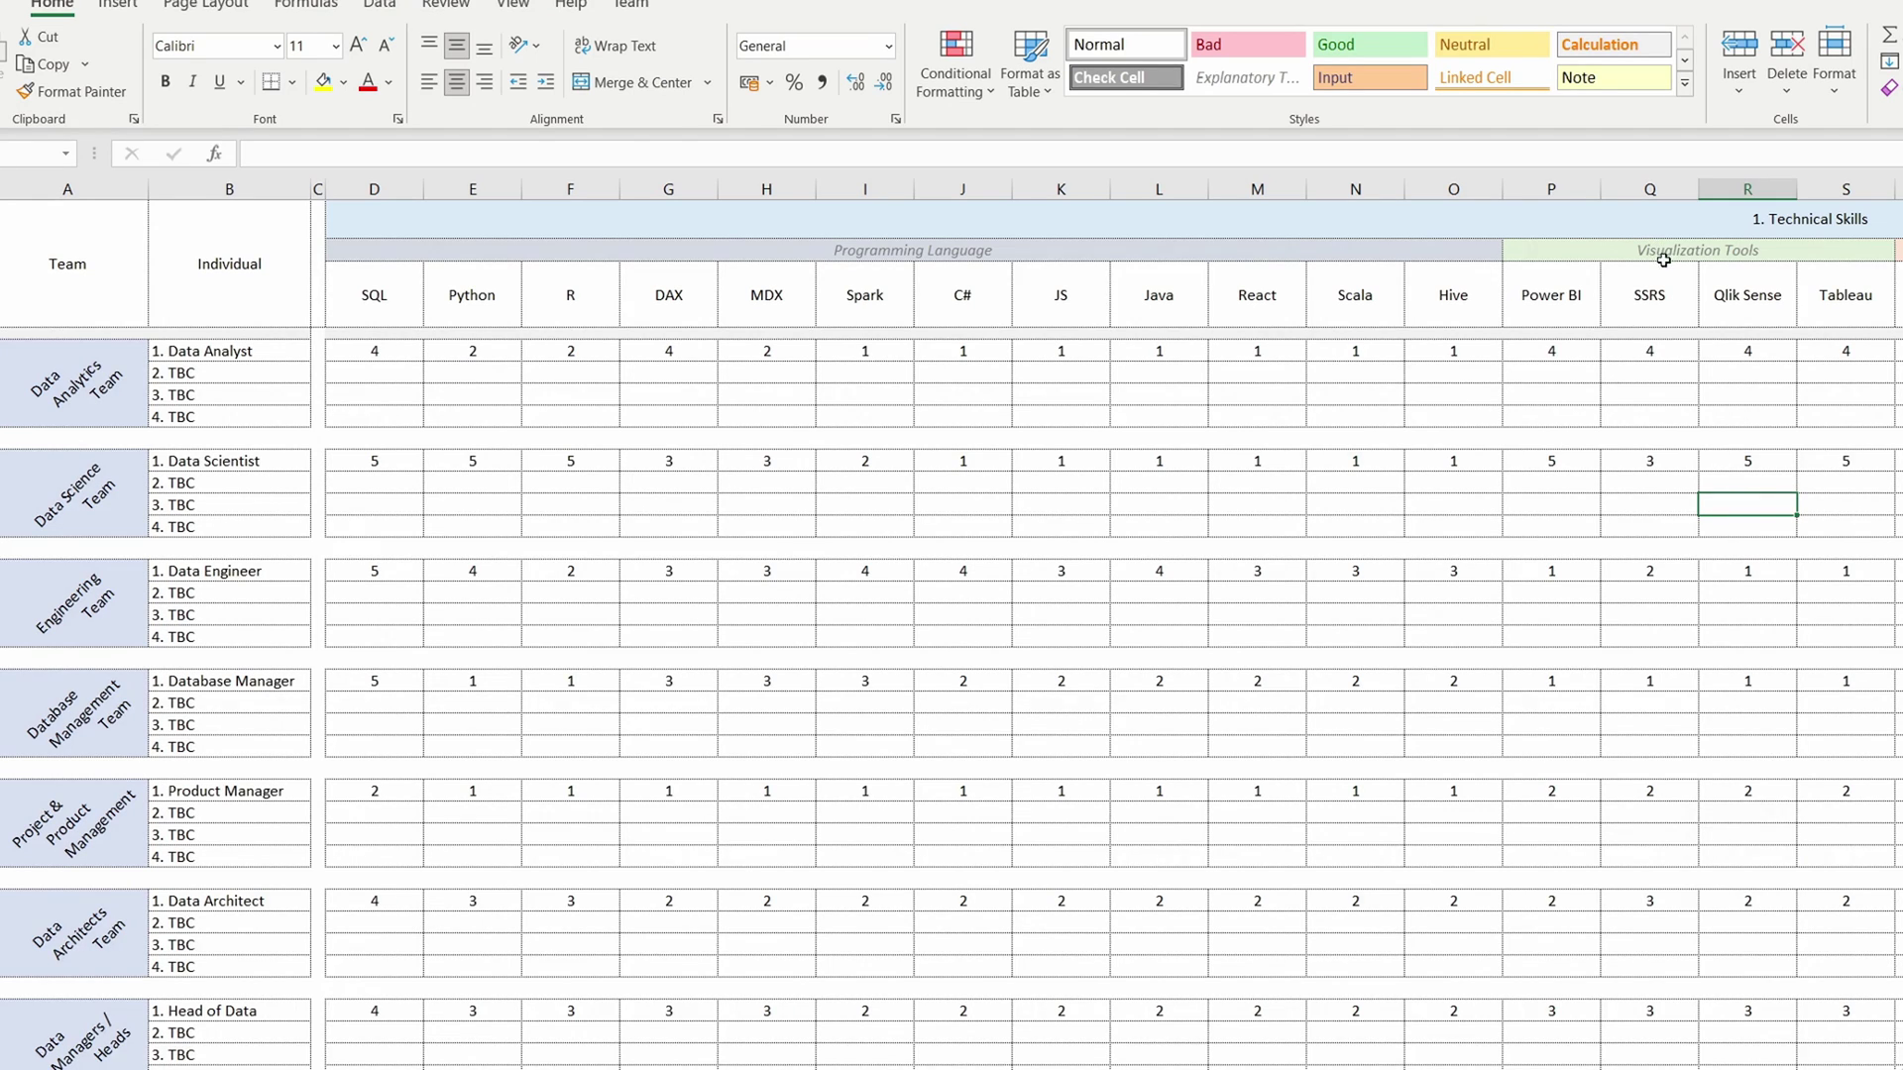
{"action": "left_click_drag", "start_coordinate": [1663, 260], "coordinate": [1654, 289]}
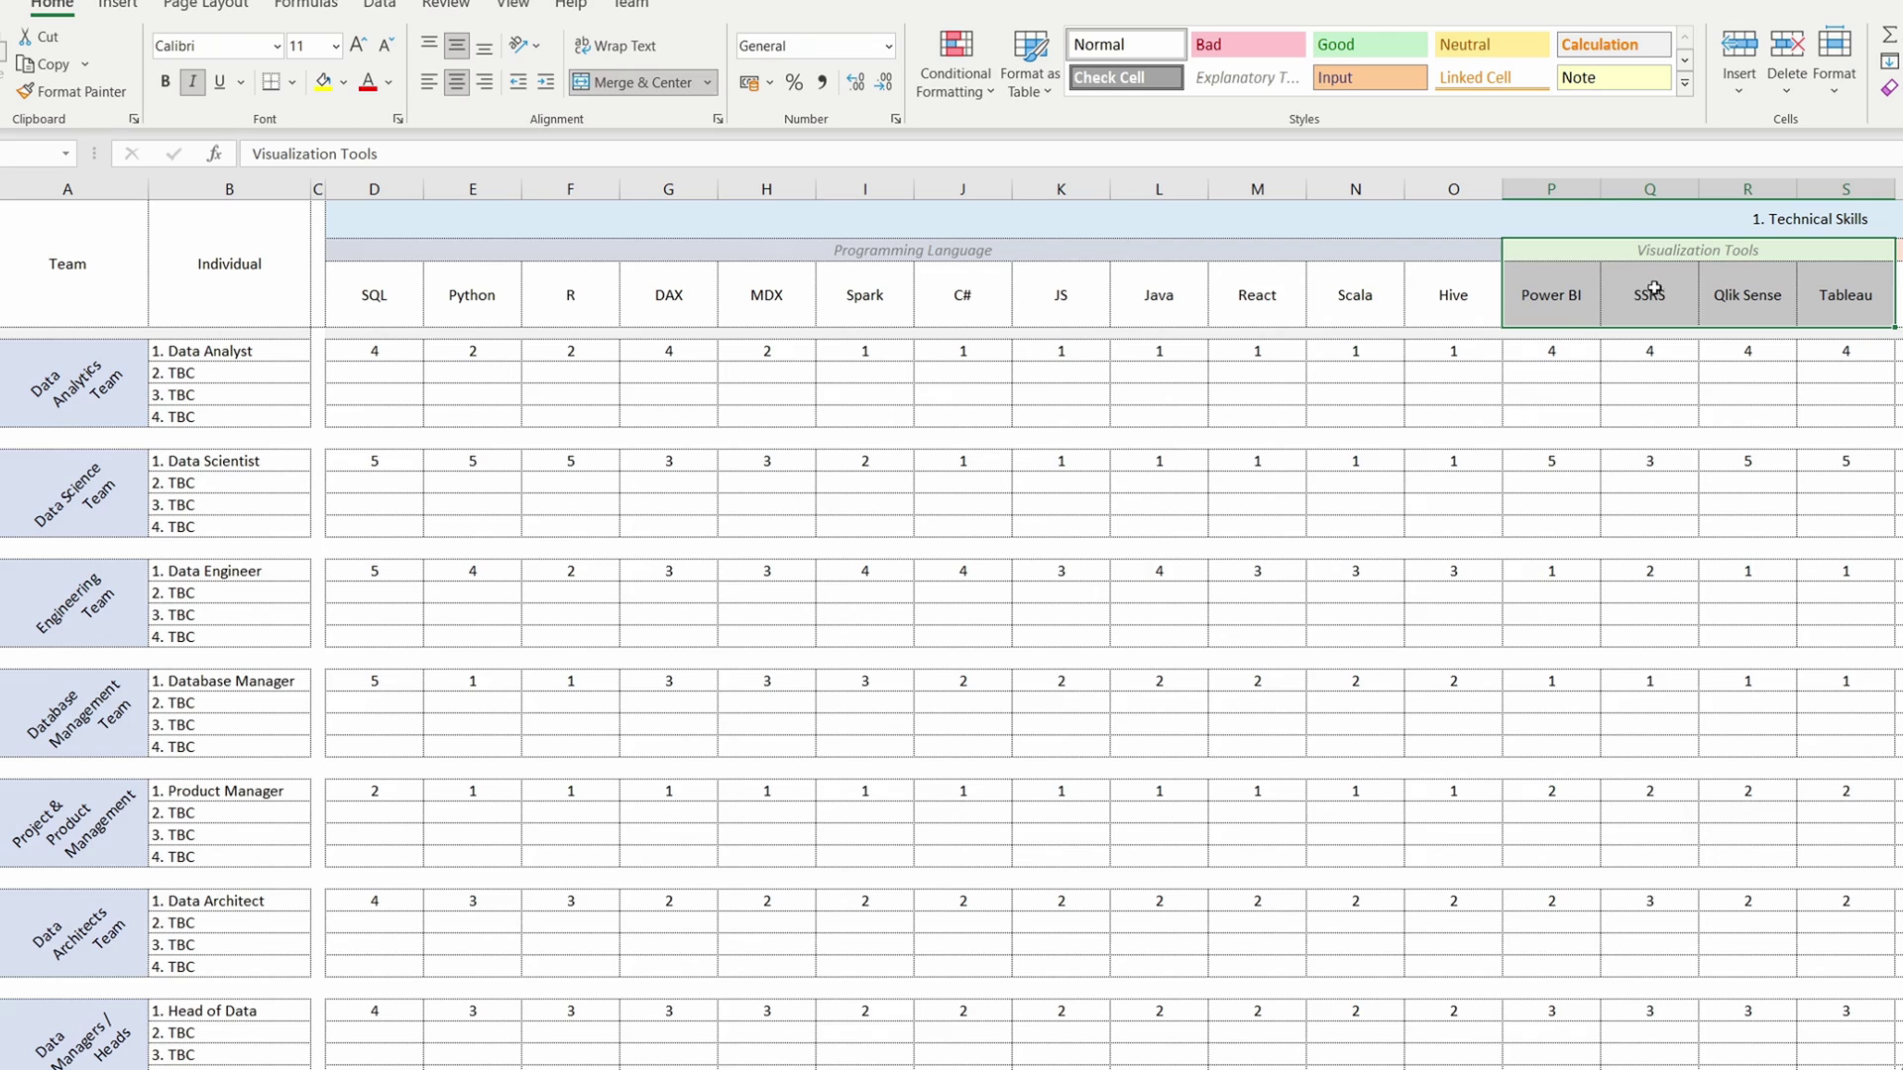
{"action": "left_click", "coordinate": [1573, 311]}
{"action": "left_click", "coordinate": [1733, 315]}
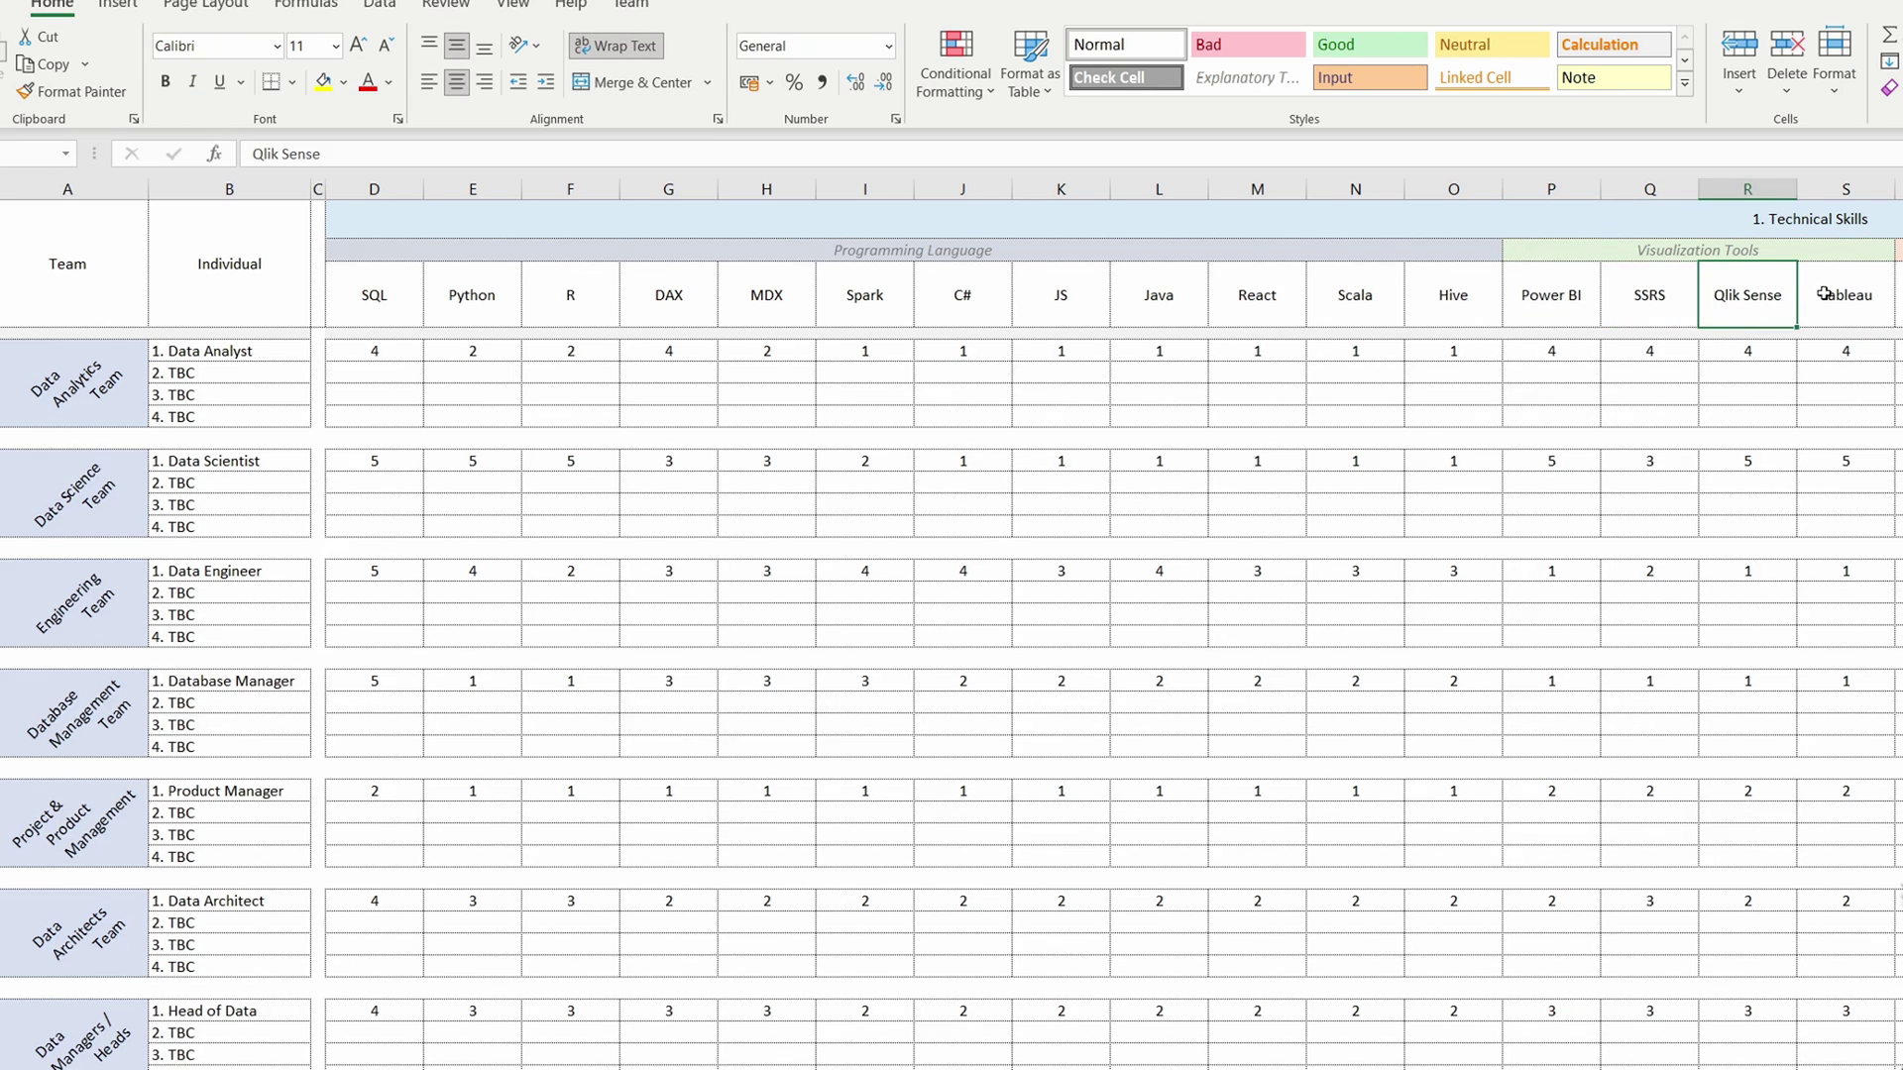
{"action": "left_click", "coordinate": [1824, 292]}
{"action": "left_click", "coordinate": [1750, 305]}
{"action": "left_click", "coordinate": [1573, 298]}
{"action": "left_click", "coordinate": [1749, 304]}
{"action": "left_click", "coordinate": [1864, 302]}
{"action": "left_click", "coordinate": [1655, 311]}
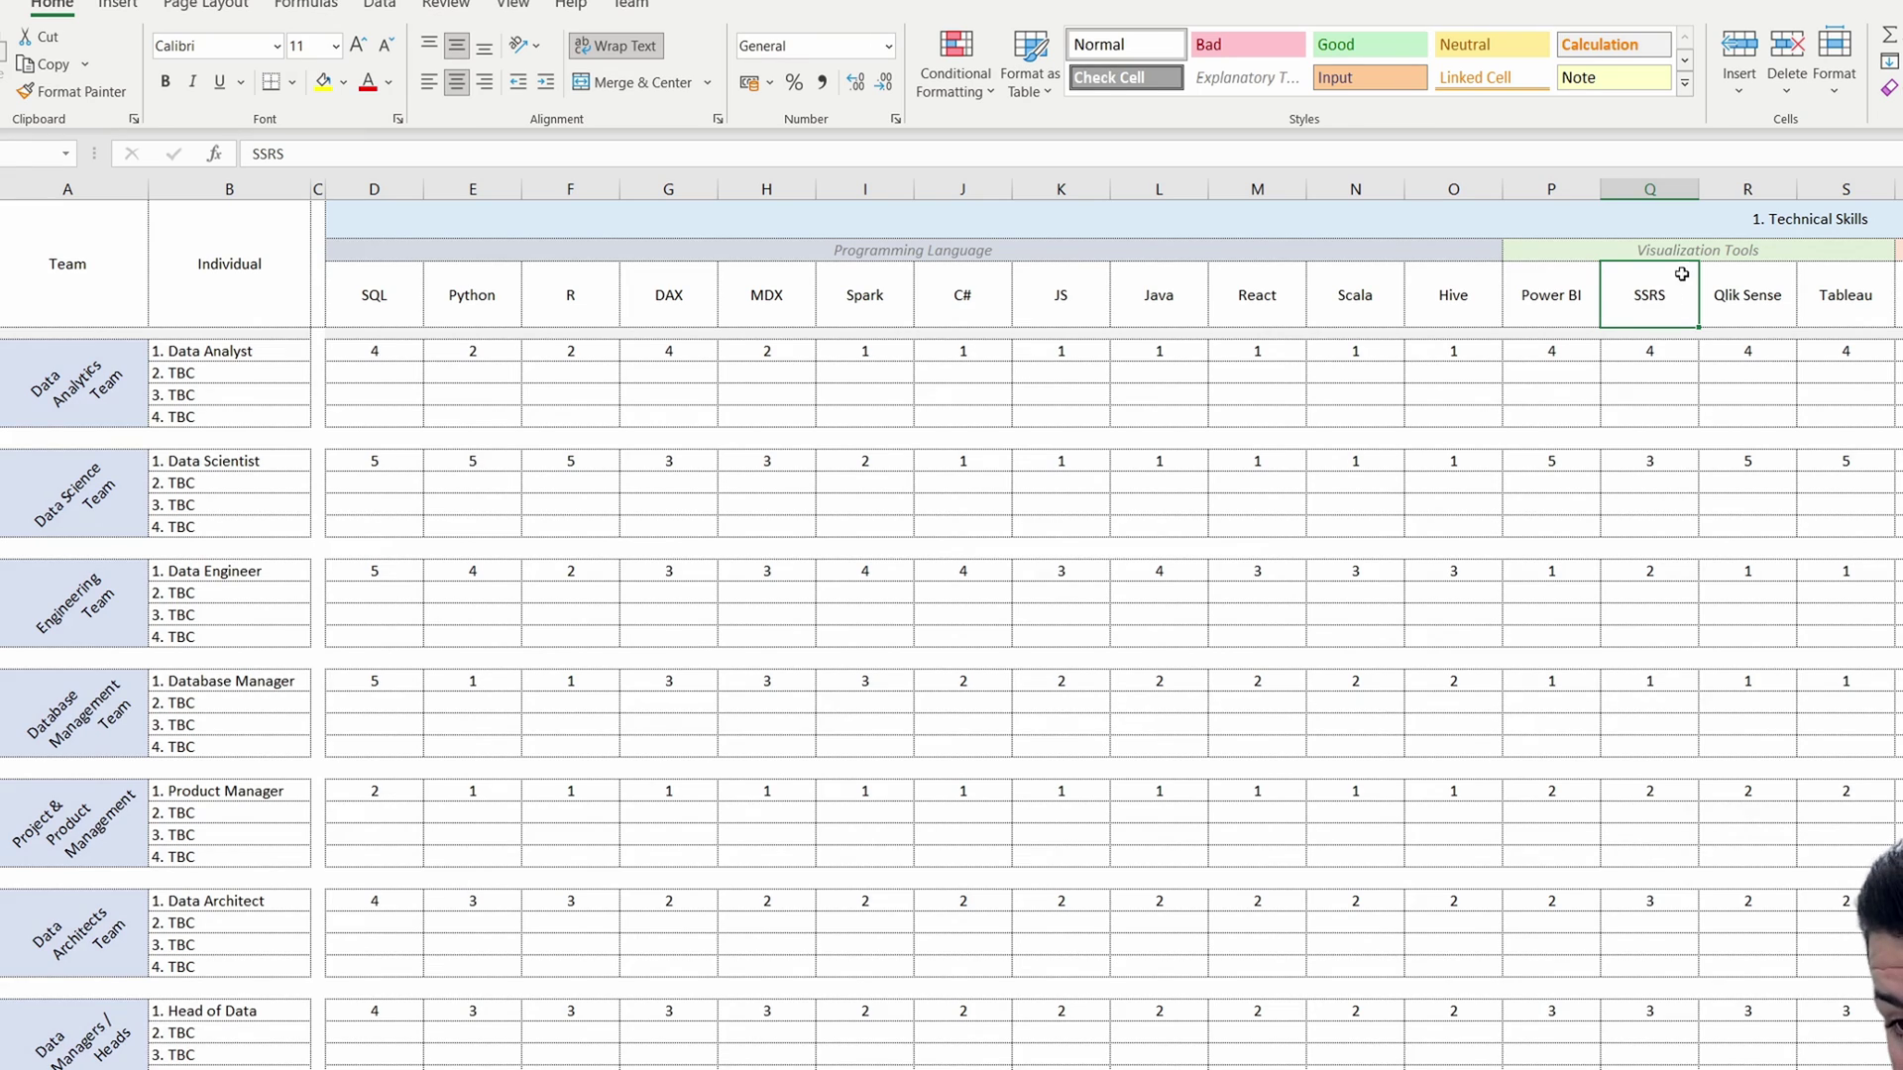
{"action": "left_click", "coordinate": [1749, 285]}
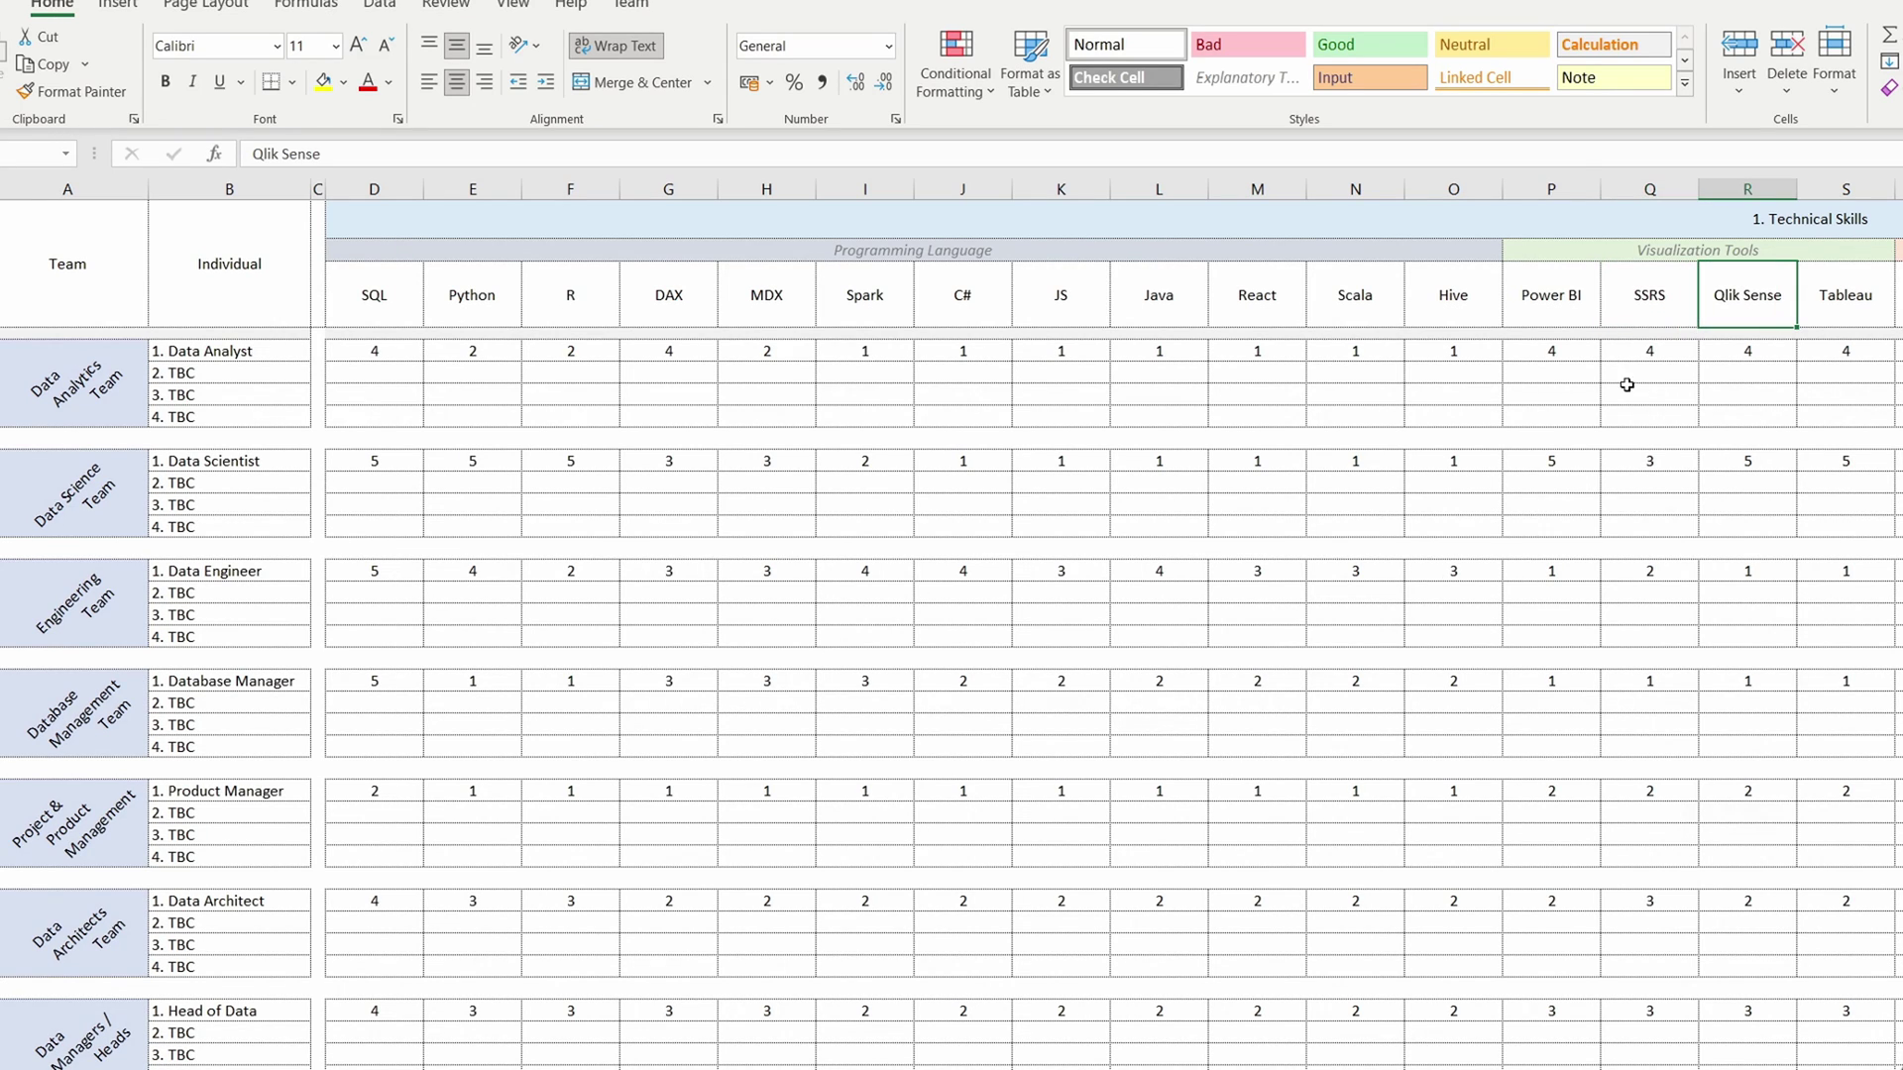
Step: Swap the tree's Programming Language branch for Visualization Tools, showing its four tools at 18 each
{"action": "left_click", "coordinate": [843, 1060]}
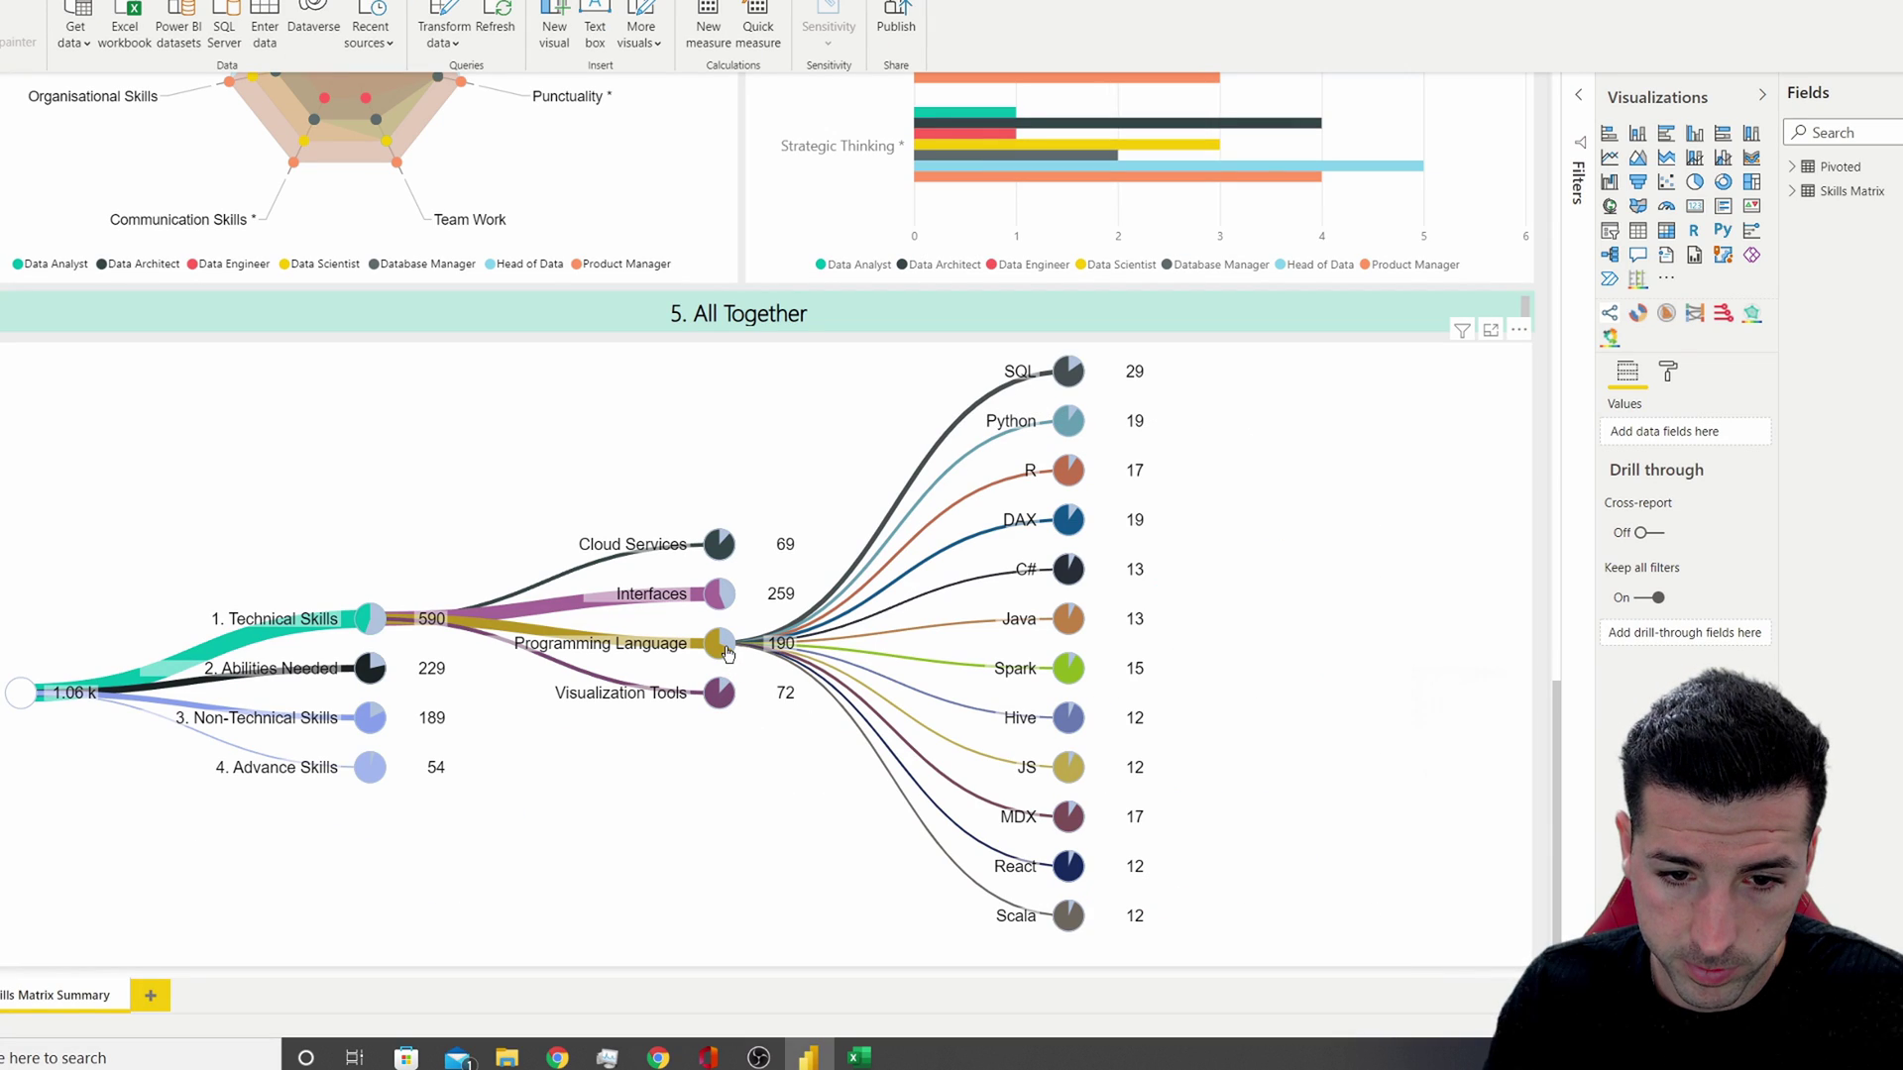
{"action": "left_click", "coordinate": [724, 648]}
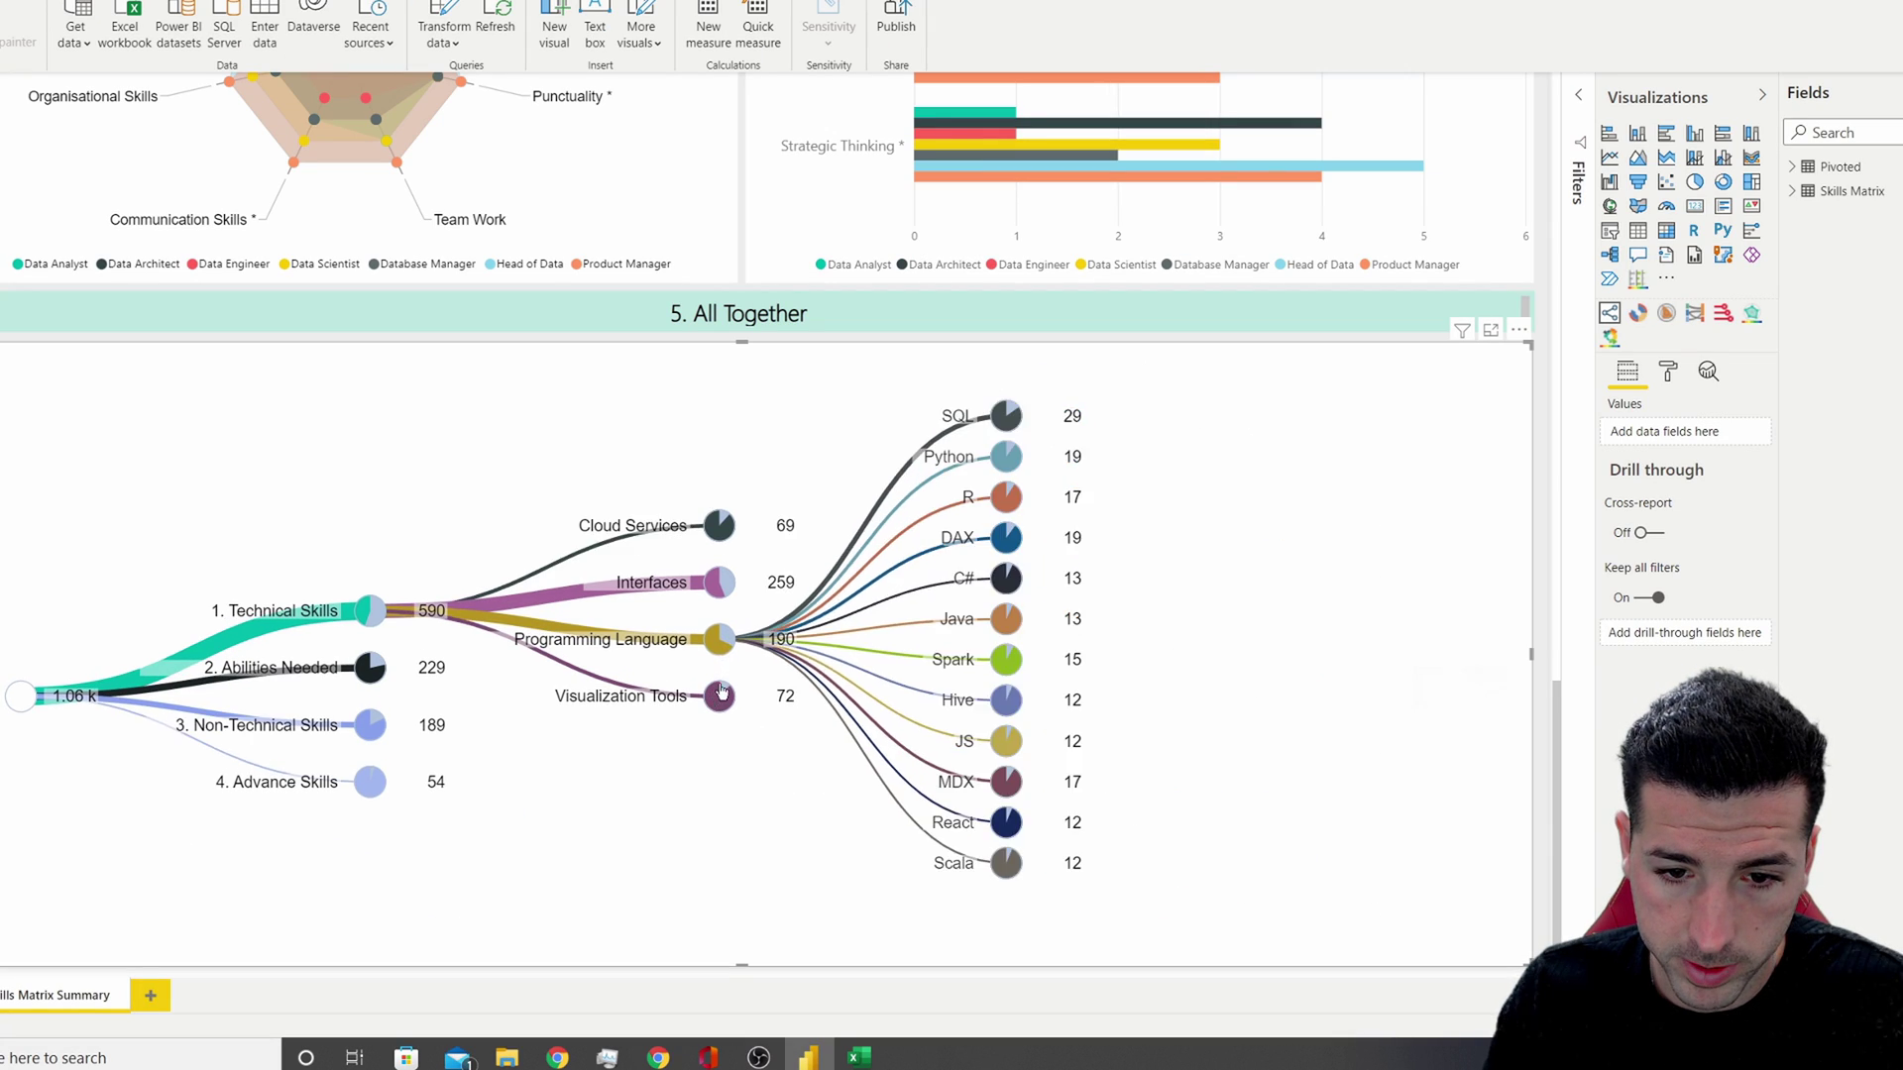
{"action": "left_click", "coordinate": [721, 711]}
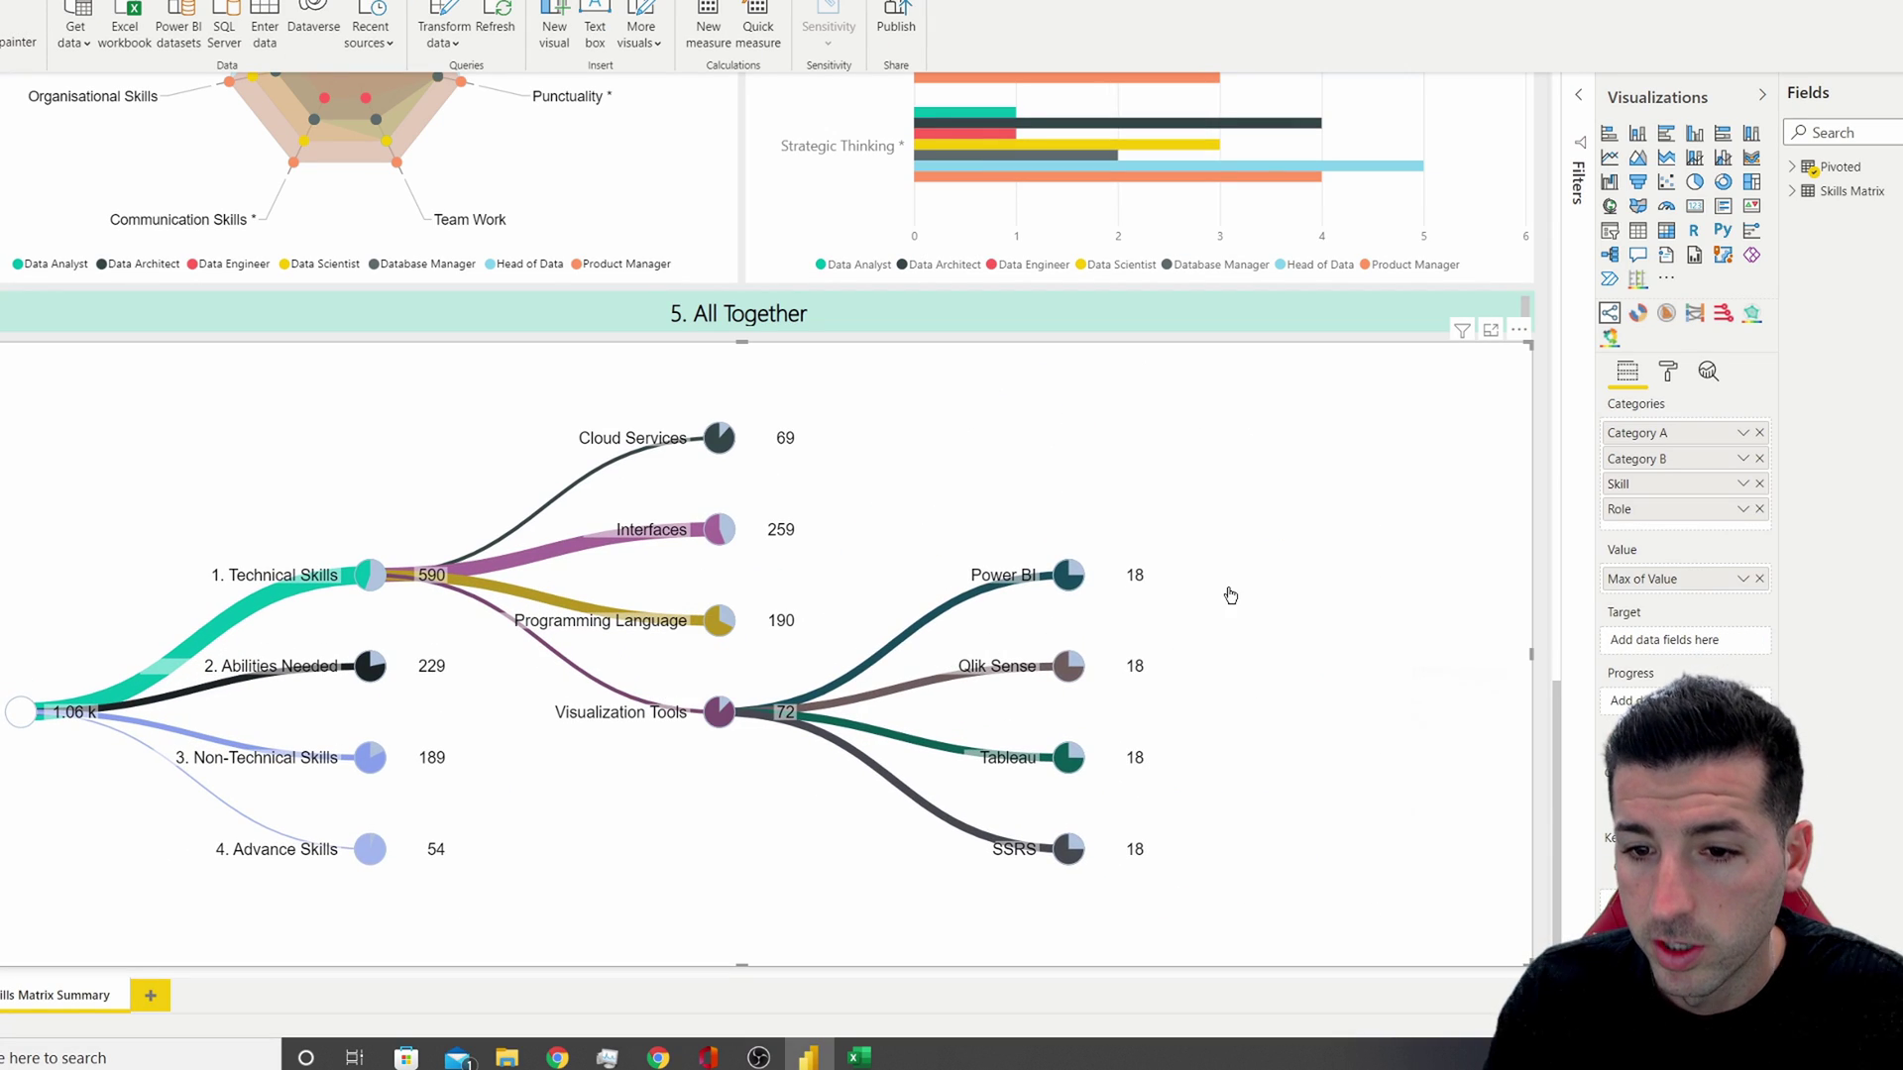
Step: Break Power BI, Qlik Sense and Tableau down by role in turn, ending with SSRS
{"action": "left_click", "coordinate": [1068, 575]}
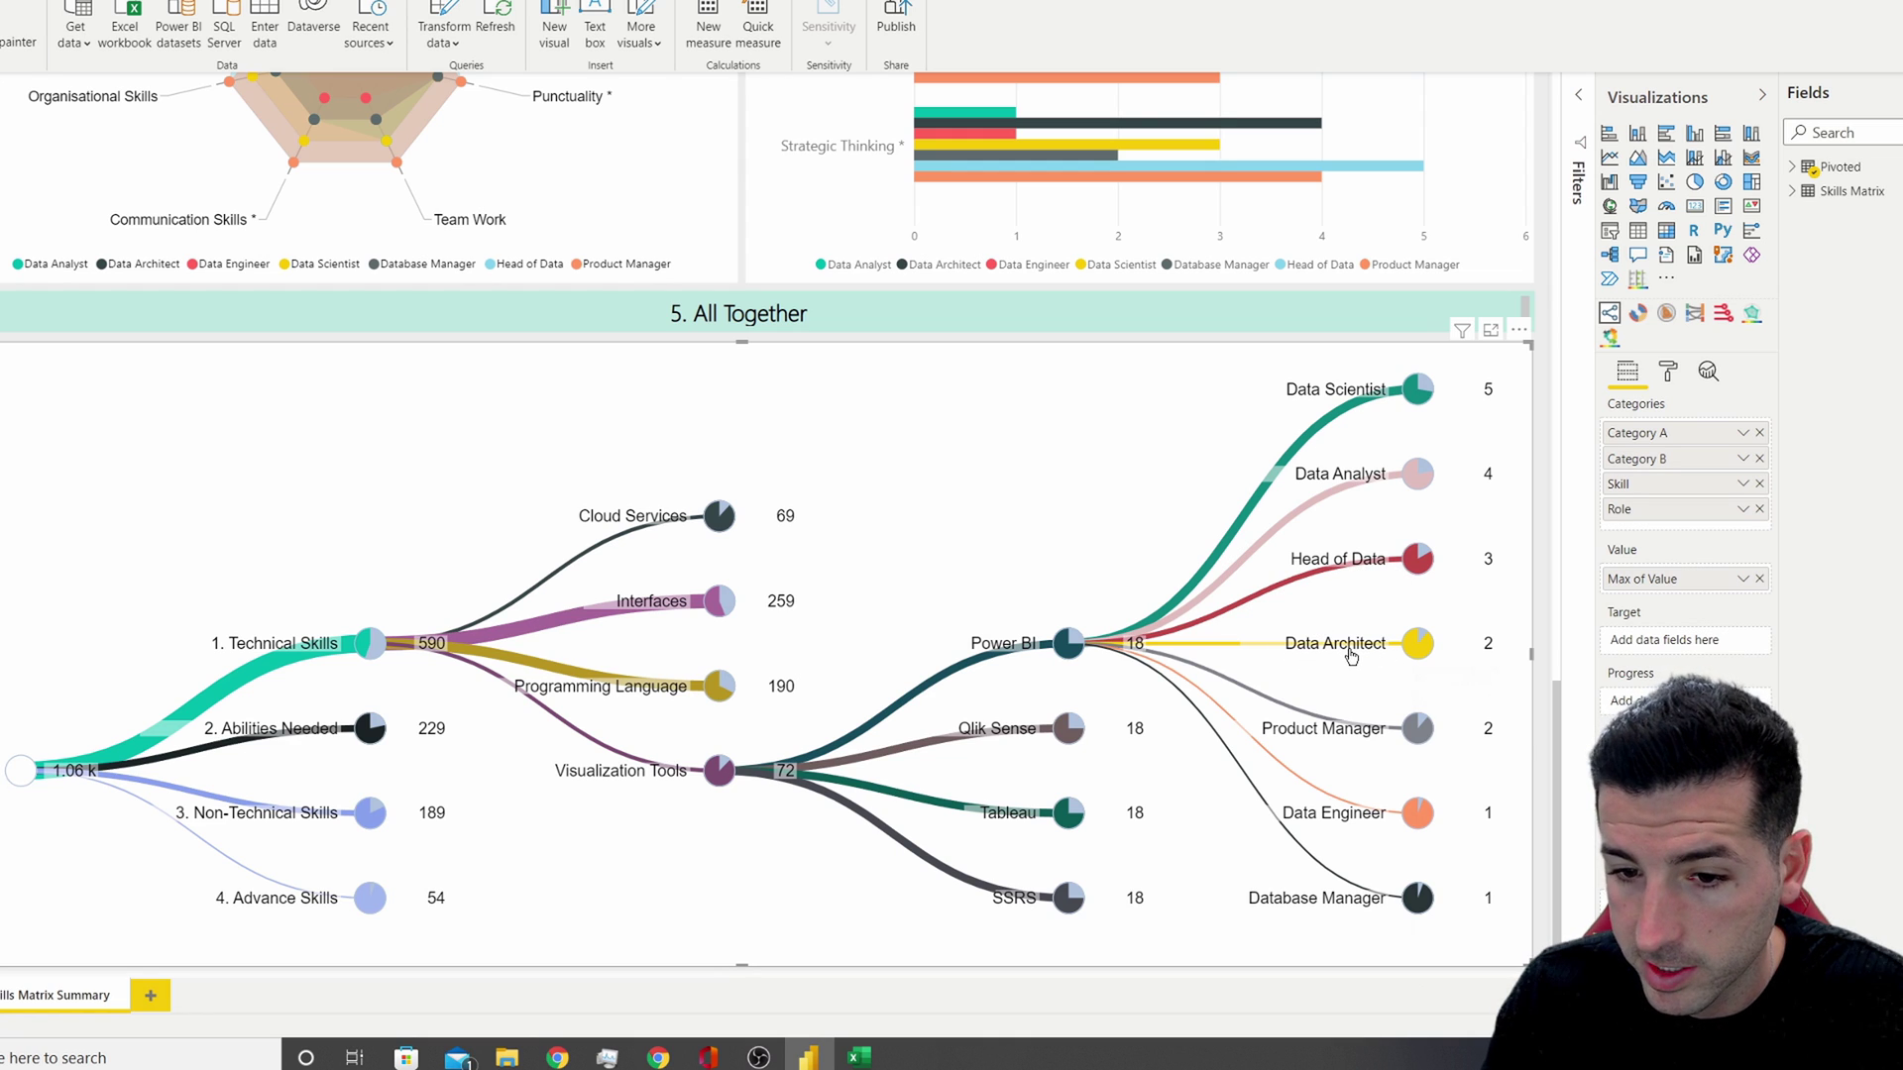
{"action": "left_click", "coordinate": [1071, 646]}
{"action": "left_click", "coordinate": [1073, 656]}
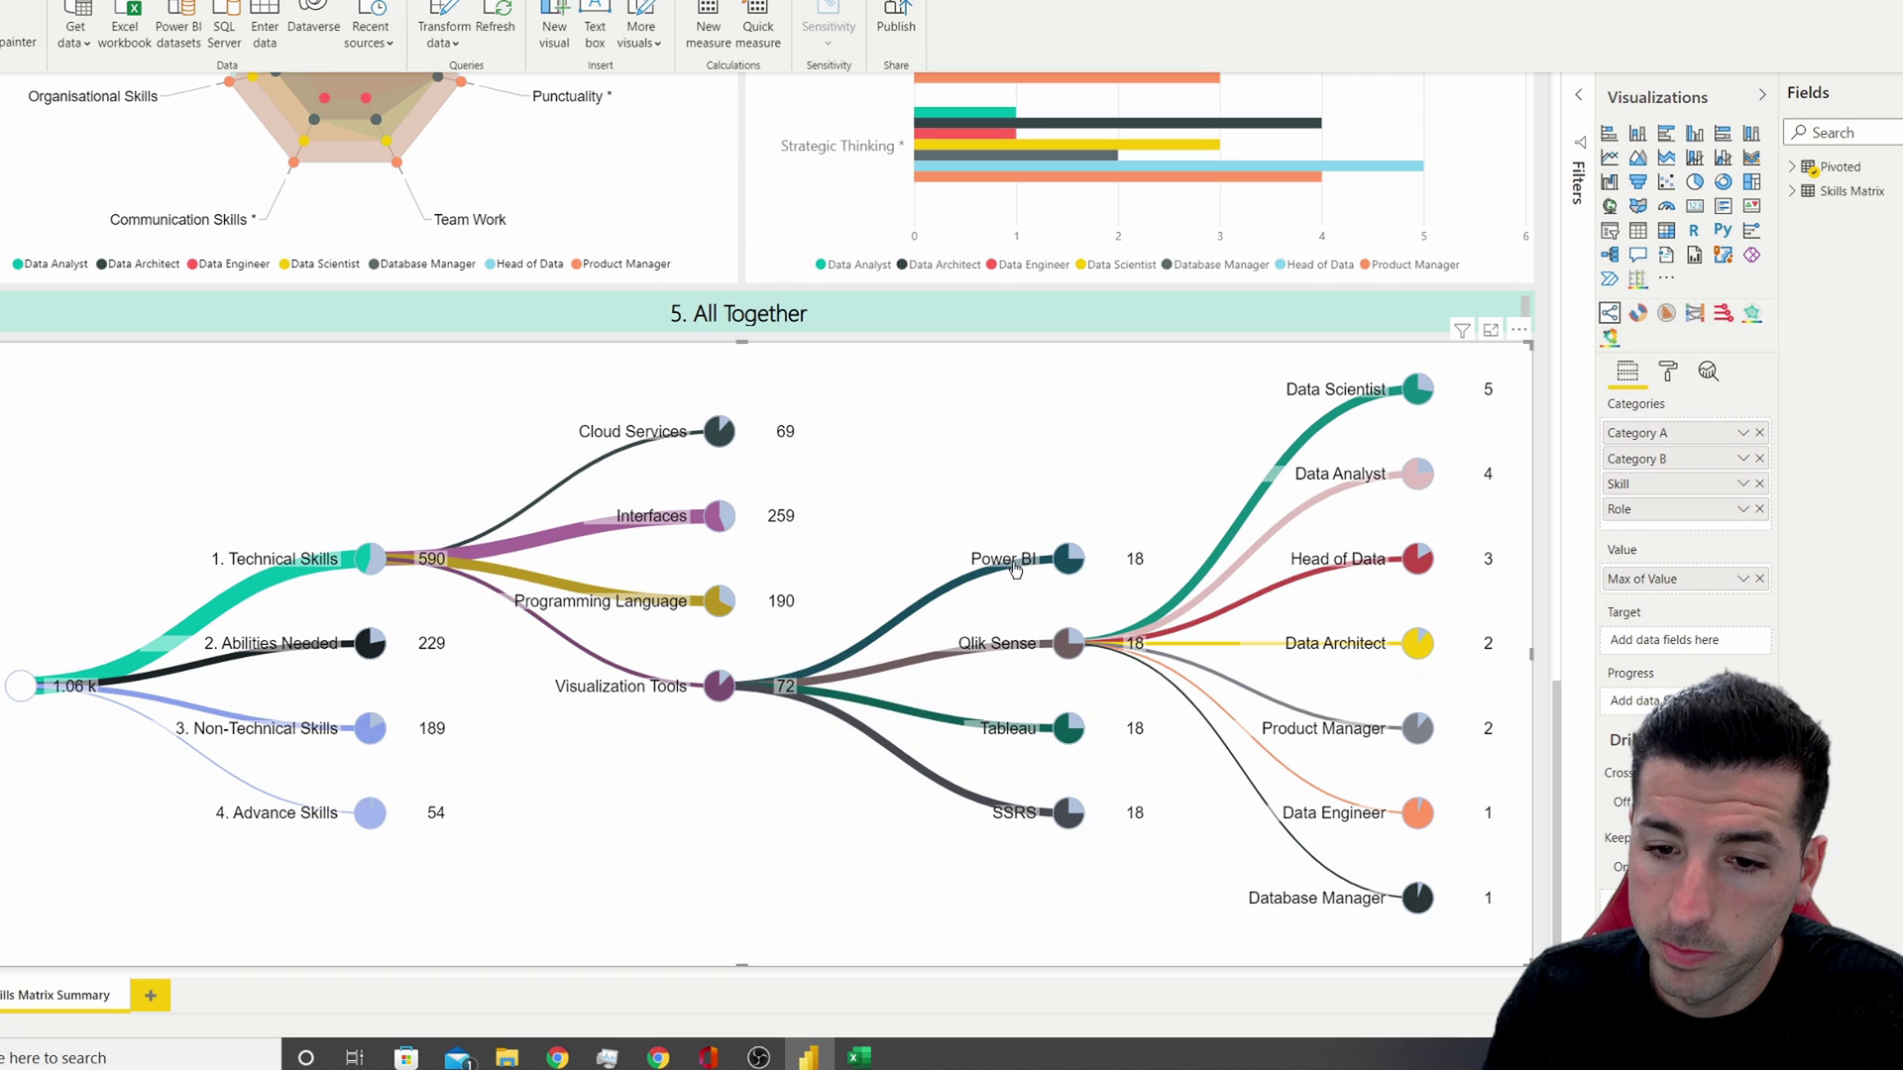
{"action": "left_click", "coordinate": [1064, 646]}
{"action": "left_click", "coordinate": [1069, 753]}
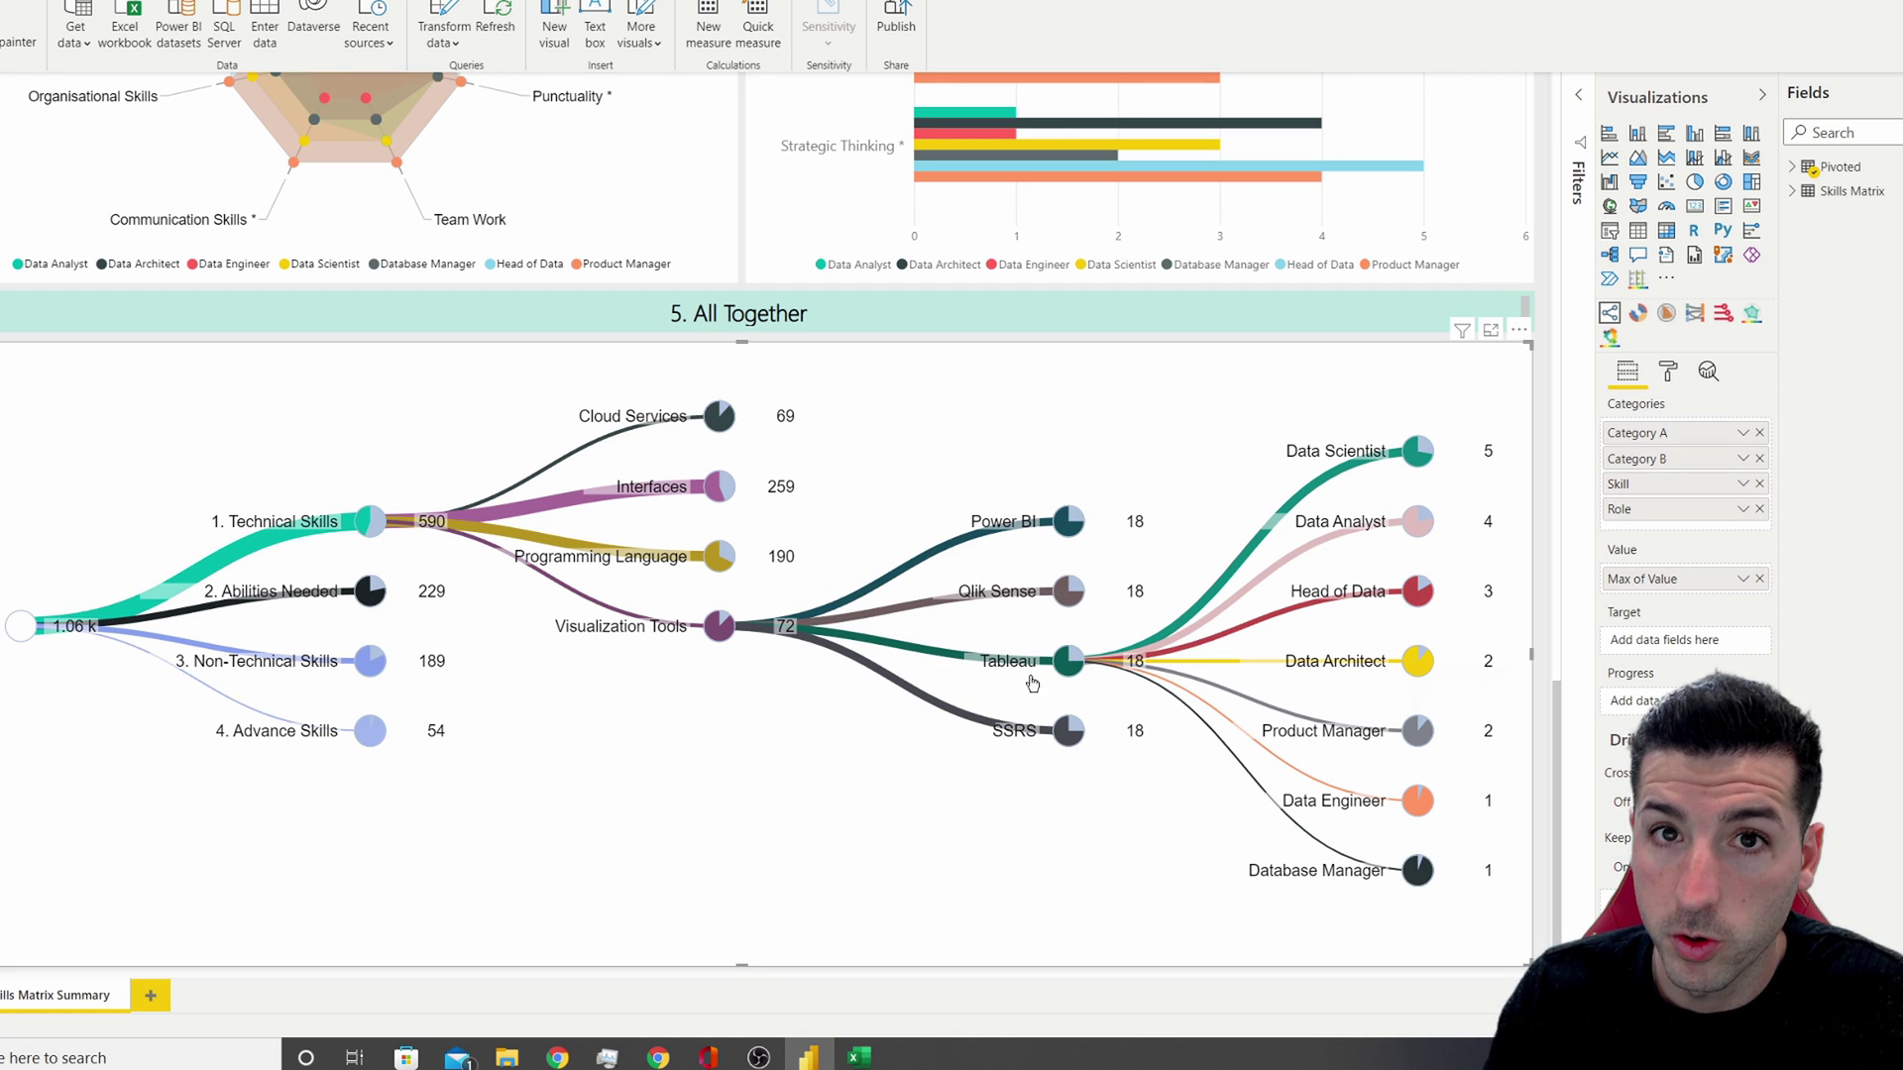
{"action": "mouse_move", "coordinate": [1079, 534]}
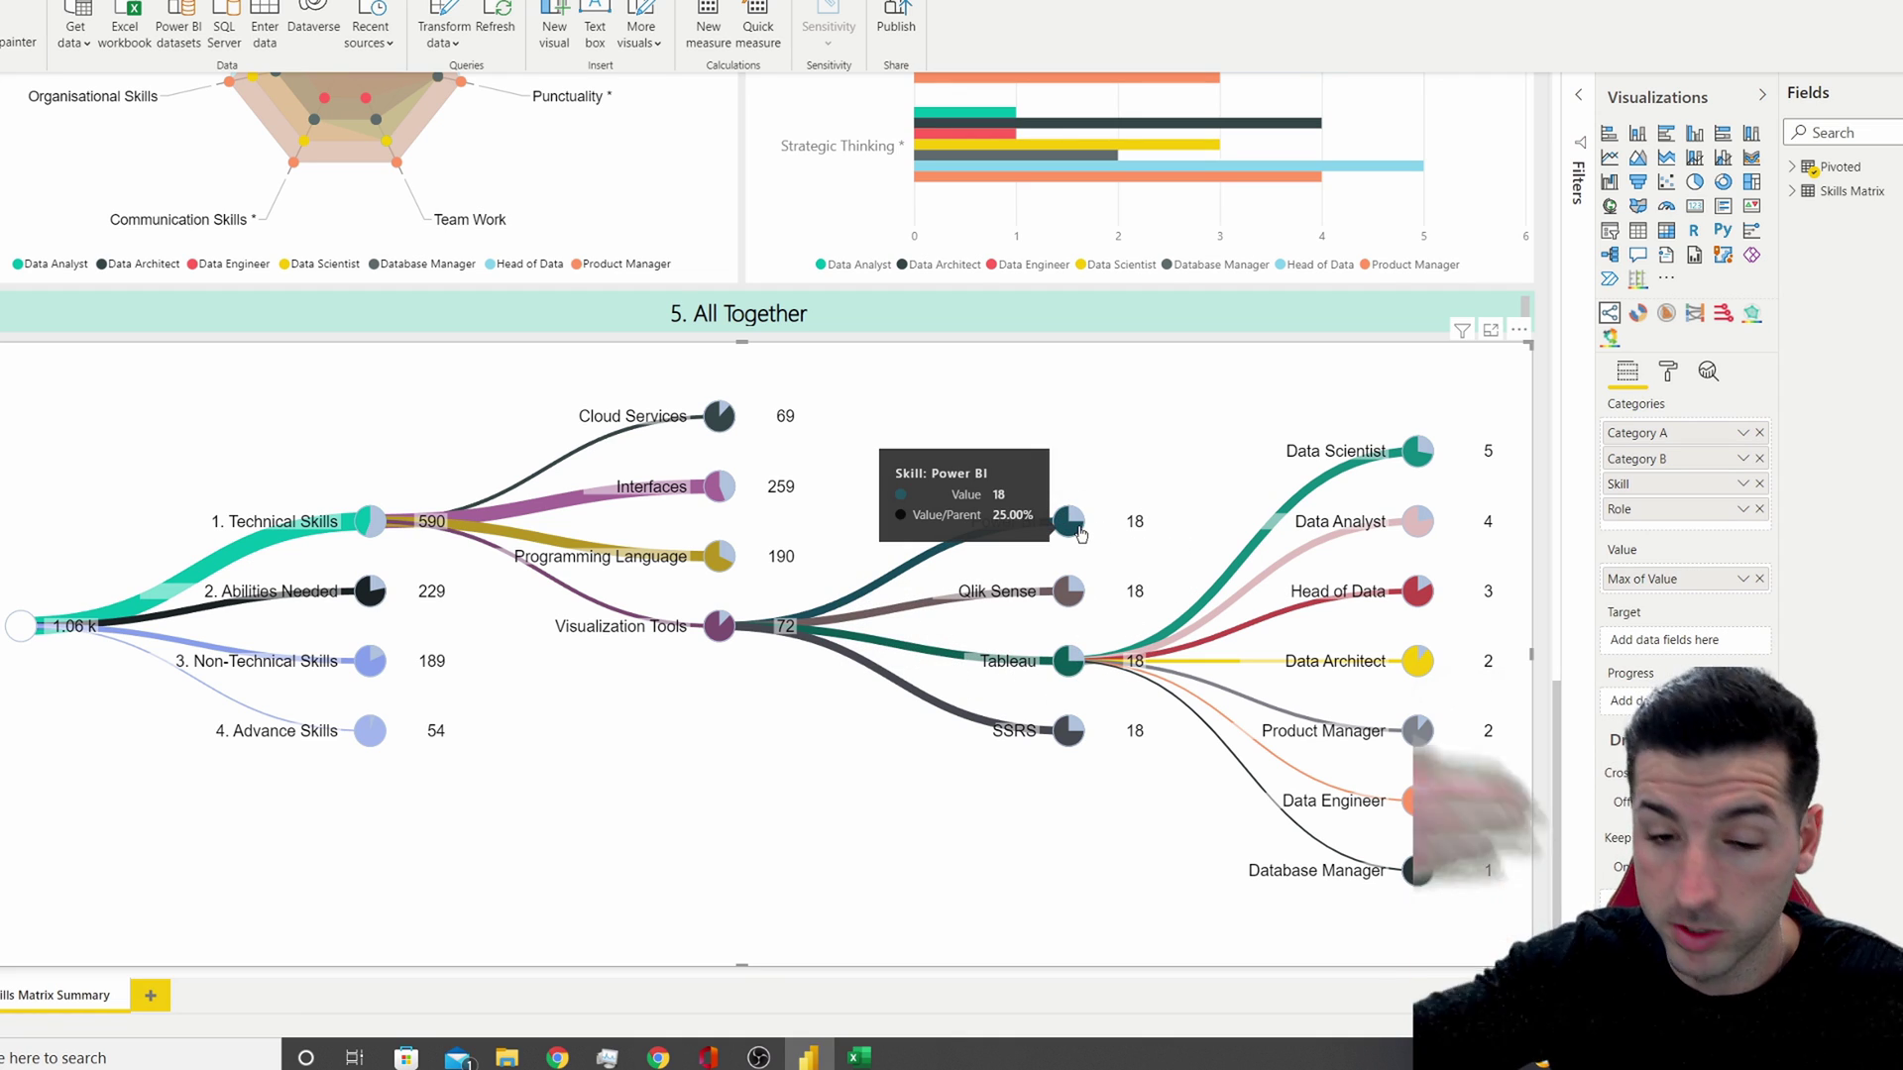
{"action": "left_click", "coordinate": [1075, 664]}
{"action": "left_click", "coordinate": [1083, 849]}
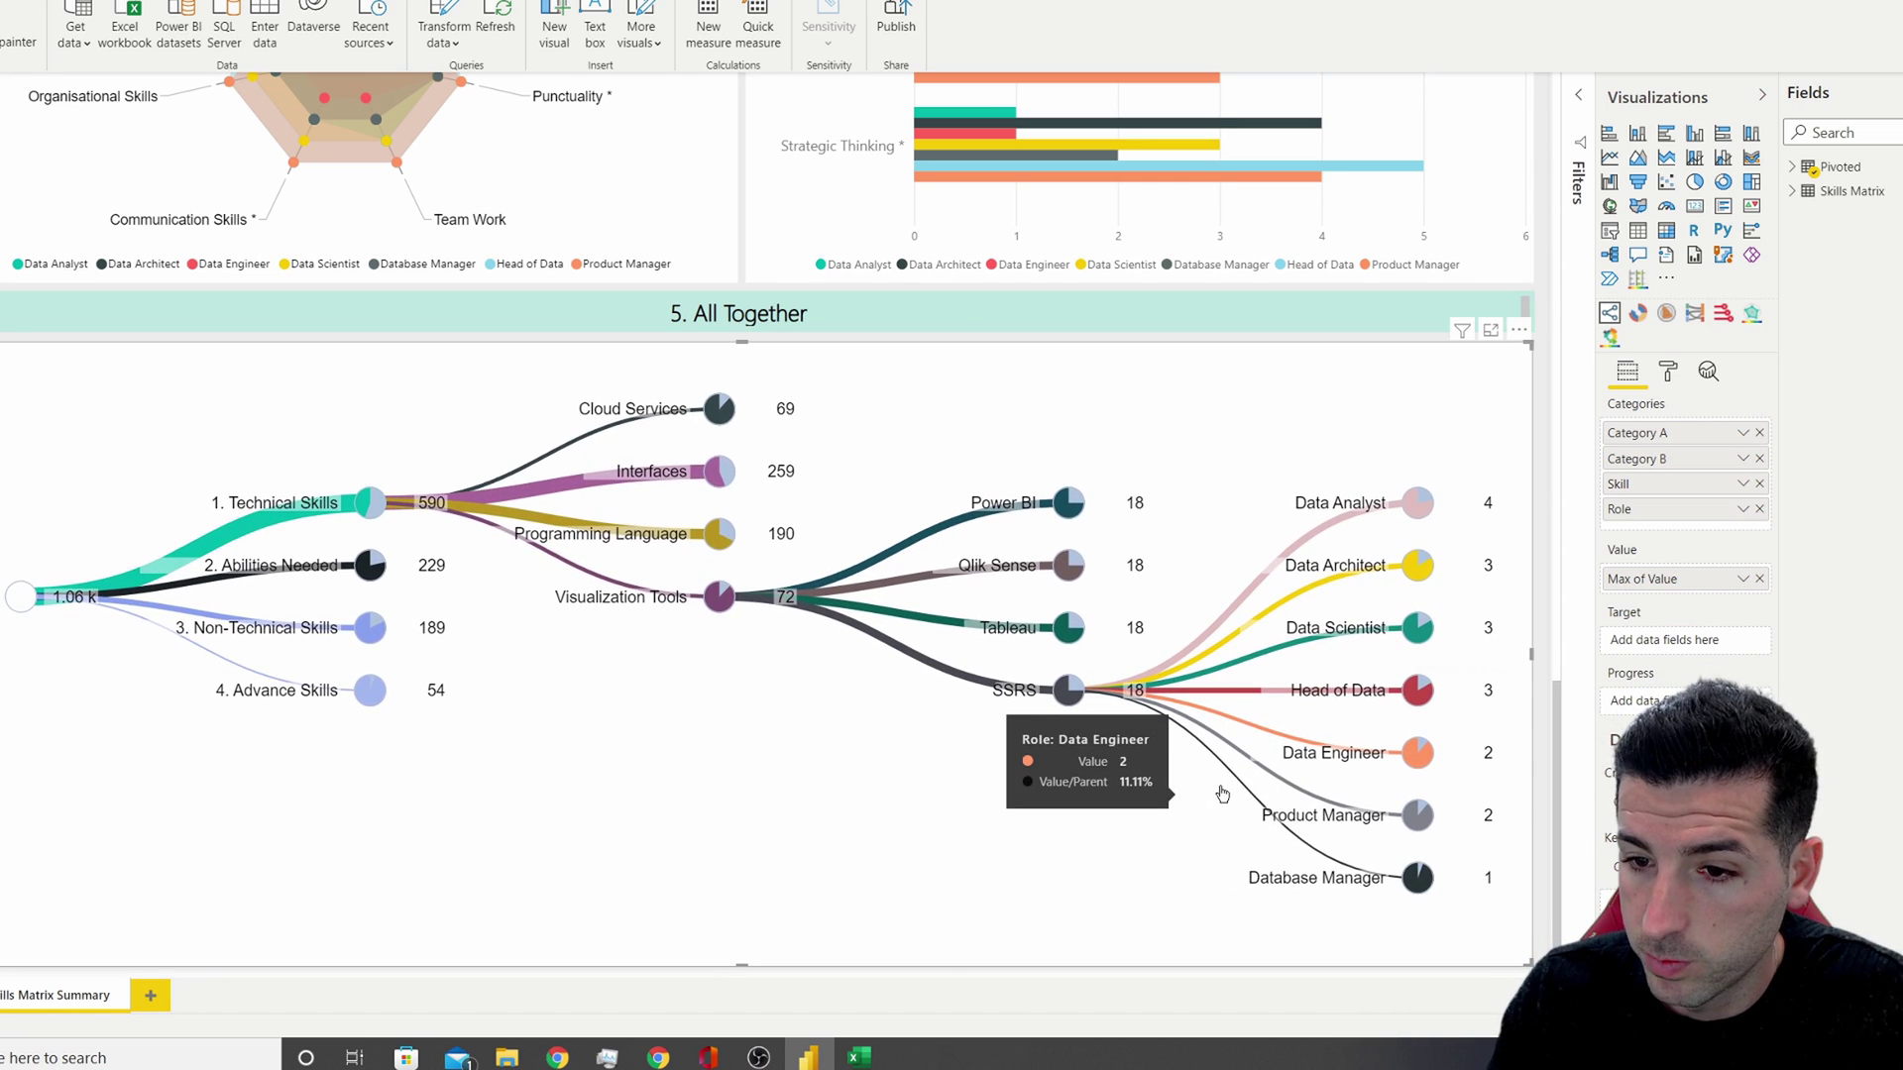